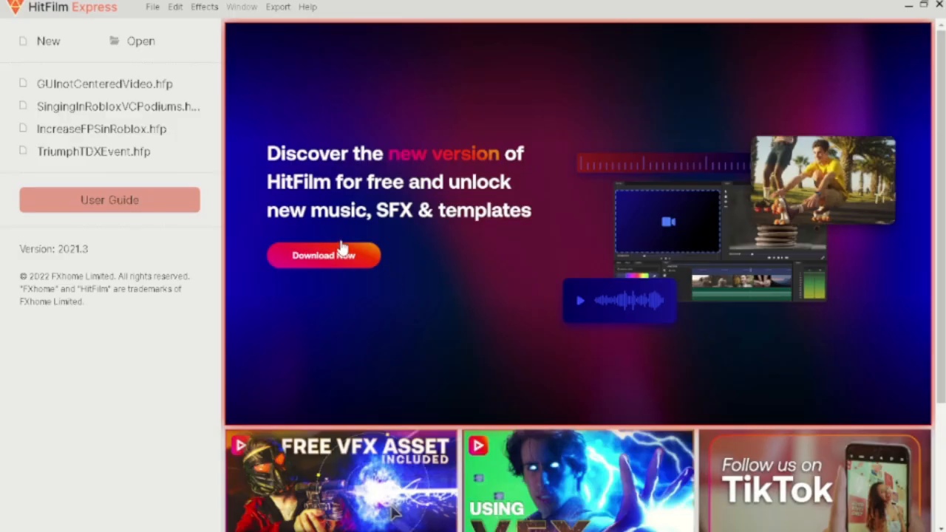
Step: Create a new project from the 720p HD @ 30 fps template
click(54, 47)
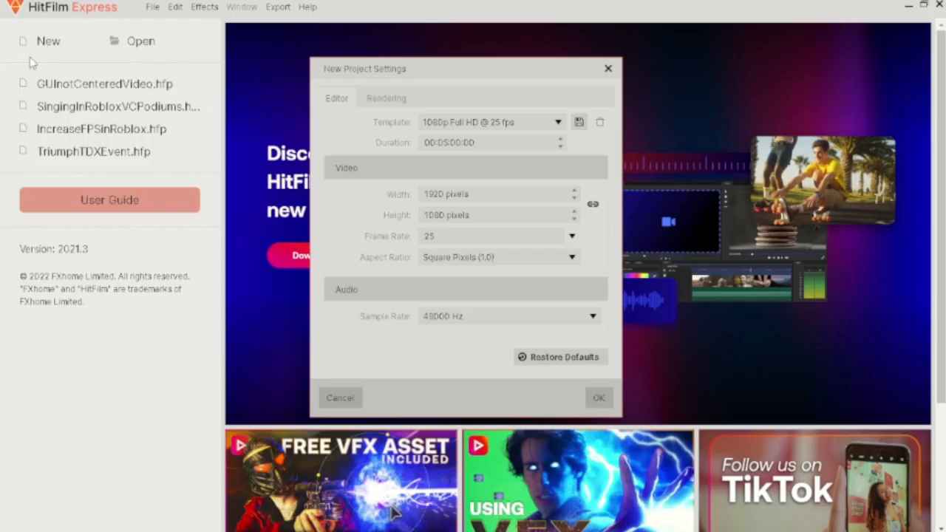
click(465, 124)
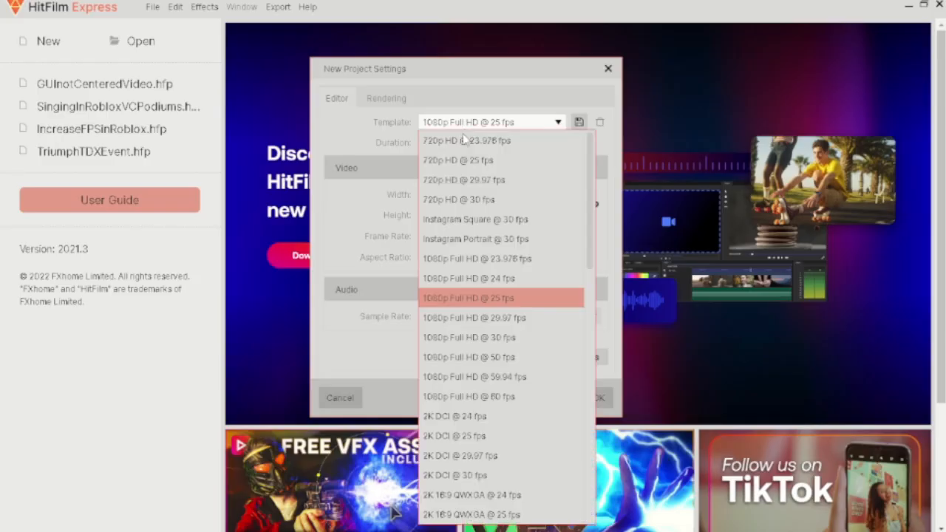
click(475, 198)
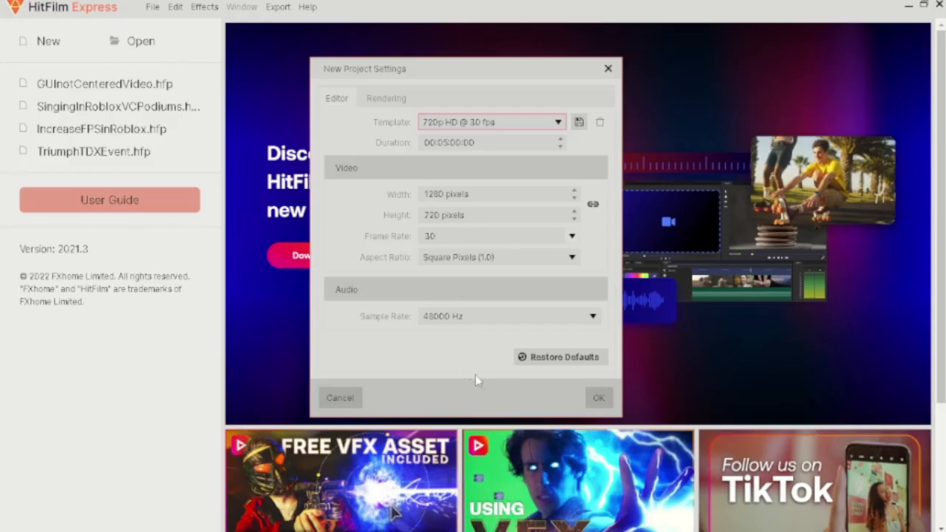
click(594, 398)
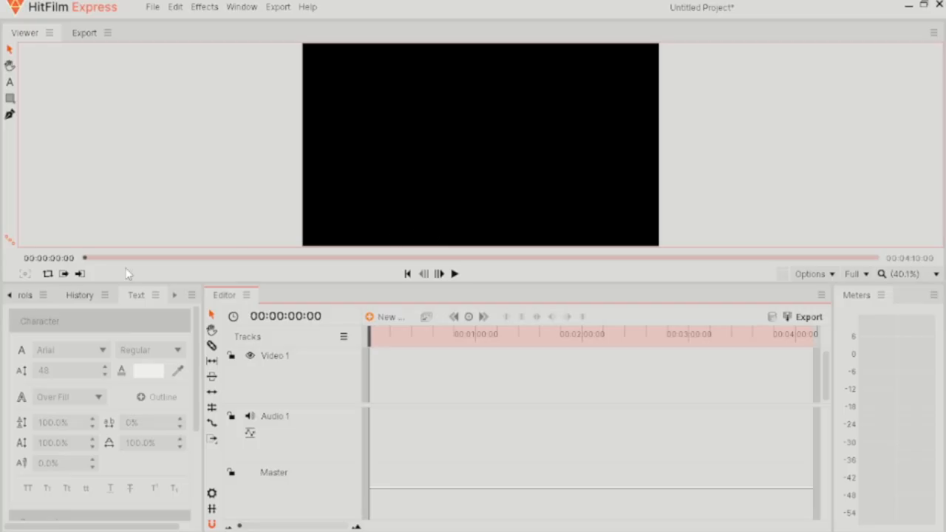
click(10, 295)
click(10, 295)
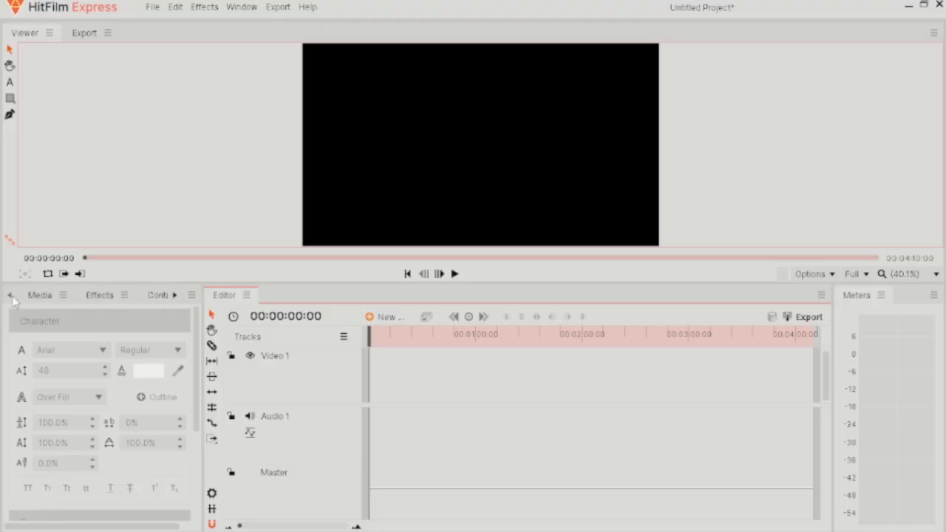
click(30, 297)
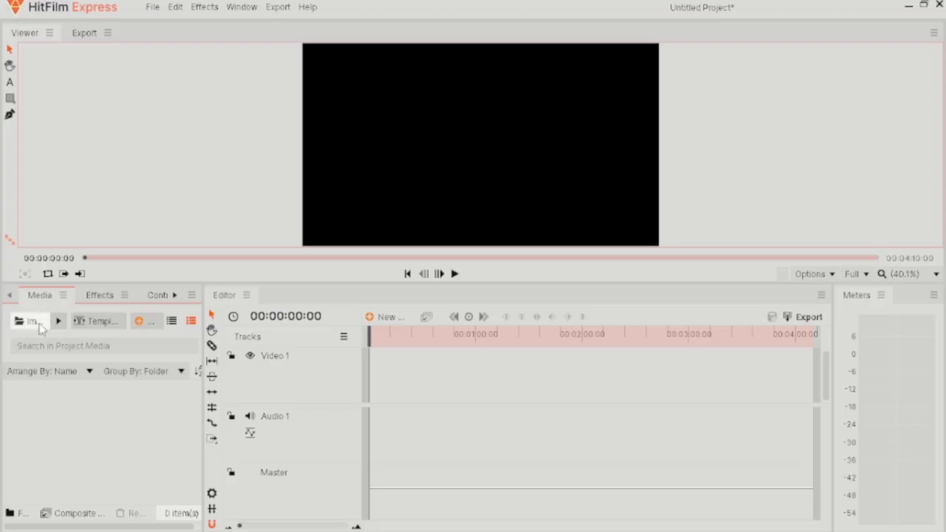
click(31, 322)
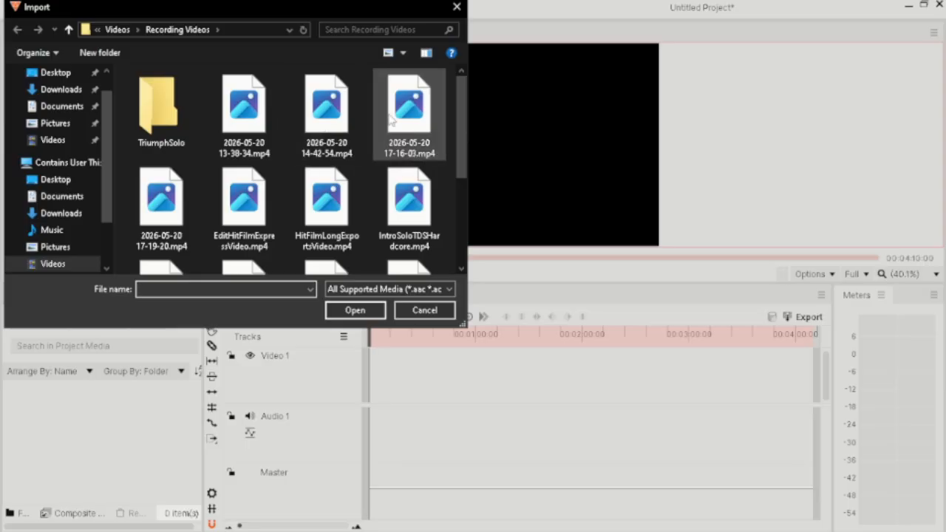
click(326, 118)
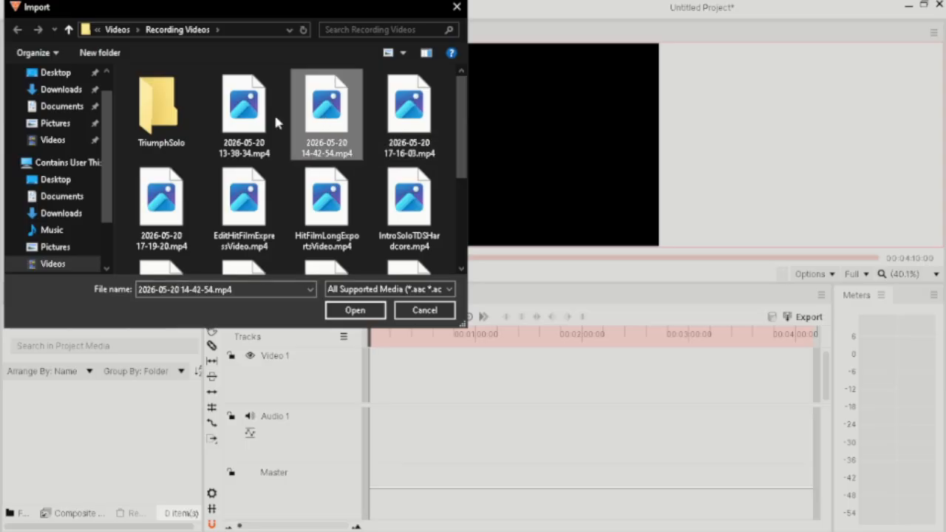
ctrl+click(232, 151)
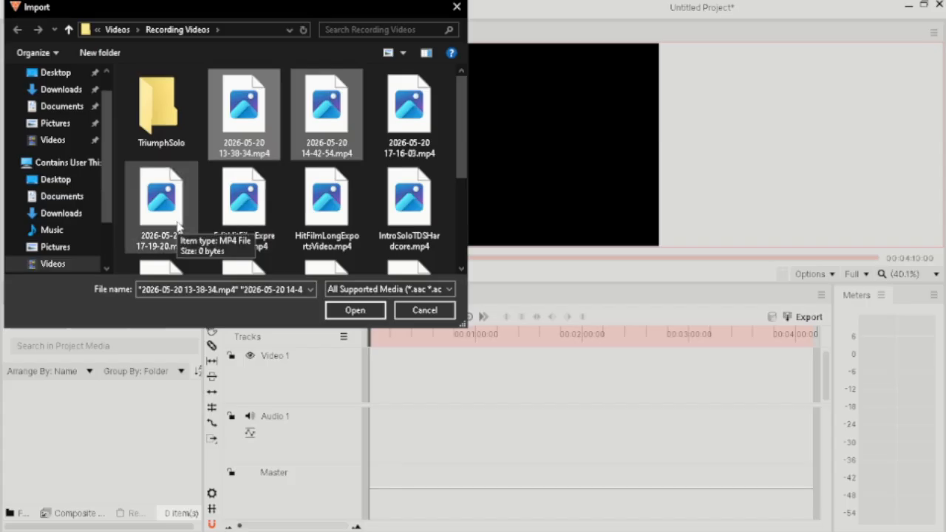
click(337, 309)
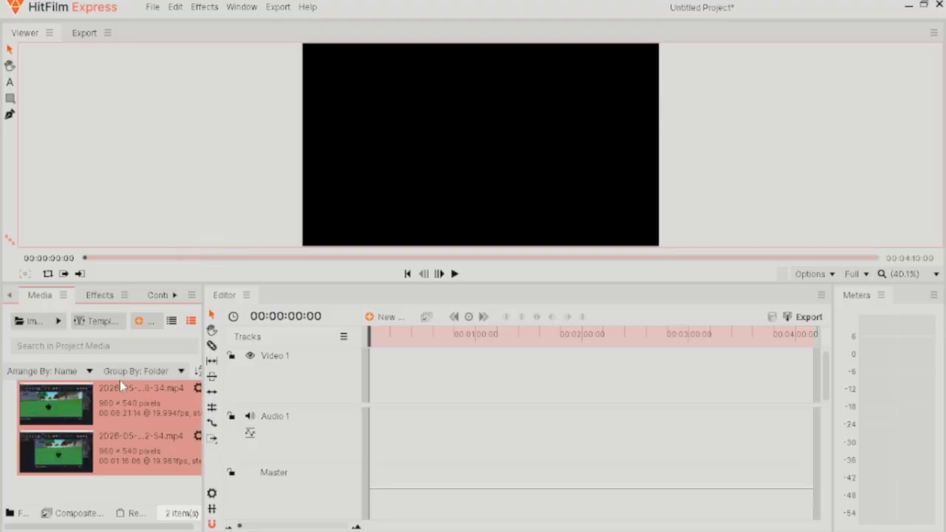
Step: Place both imported clips at the start of the Video 1 track and move the playhead to 00:01:47:21
drag(76, 396, 375, 386)
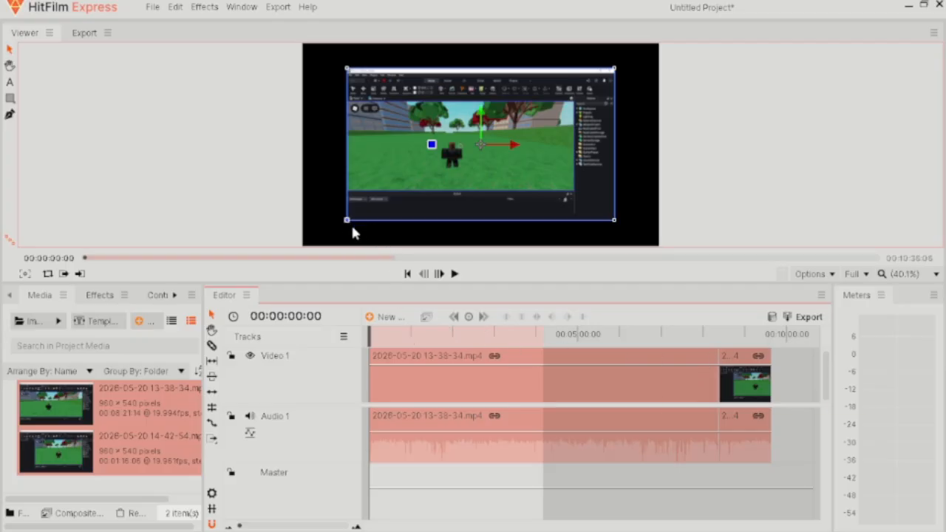
click(445, 336)
click(429, 334)
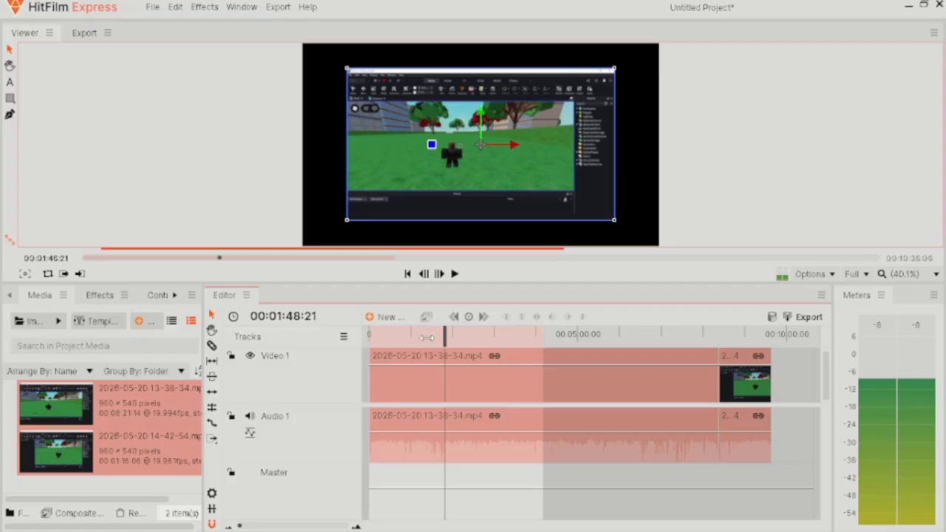
click(443, 334)
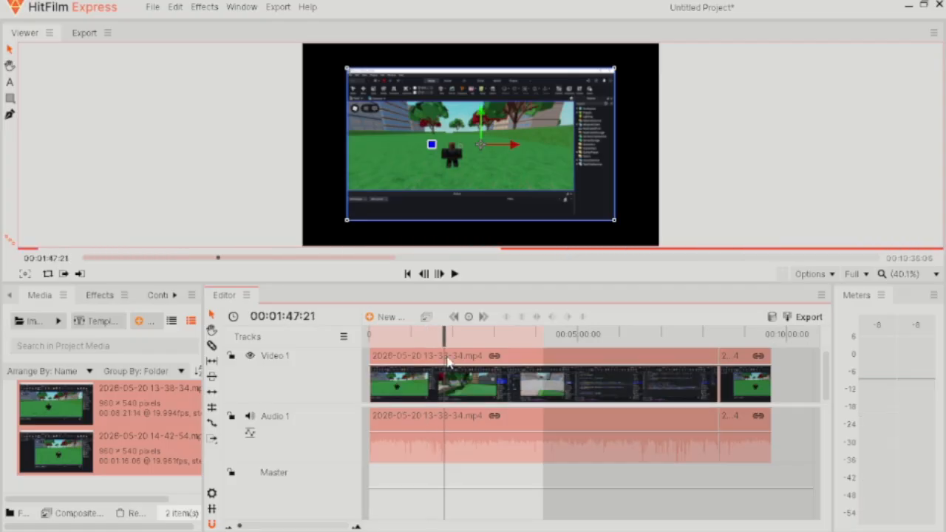
click(699, 389)
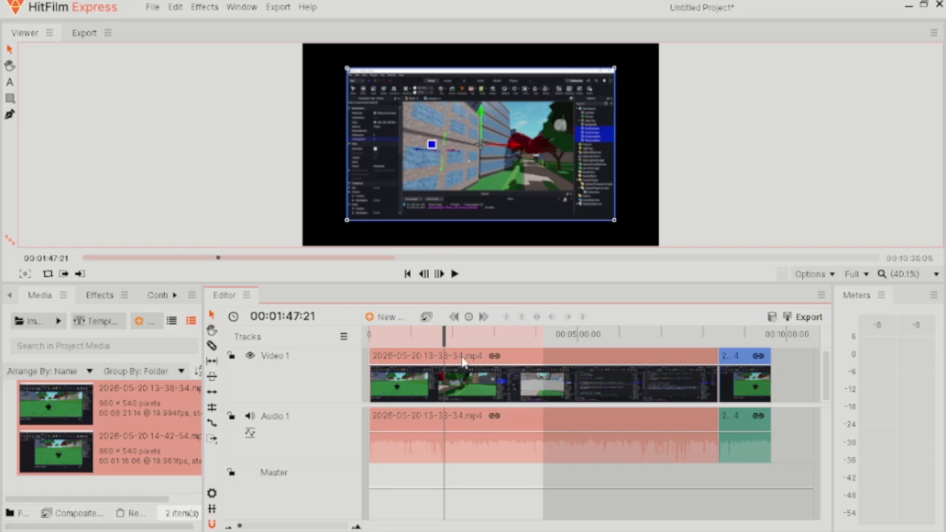
drag(347, 224, 305, 251)
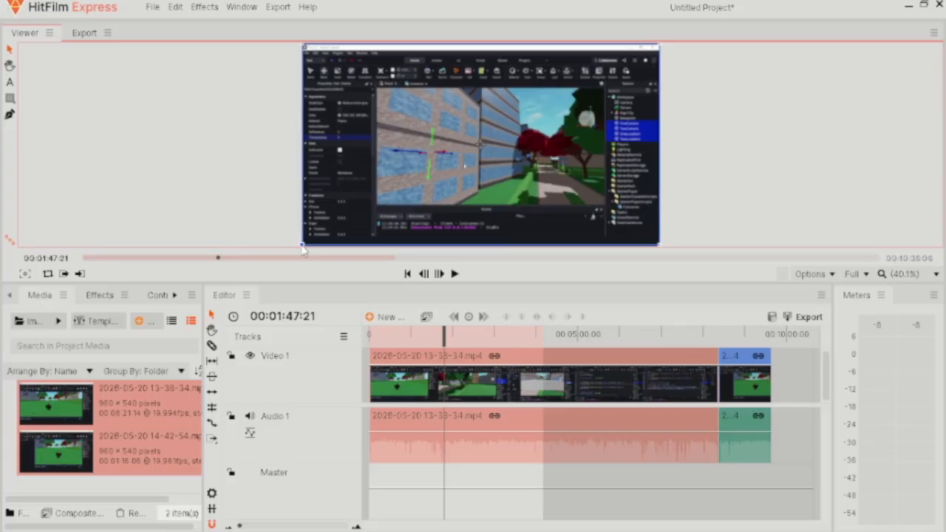
drag(301, 247, 303, 252)
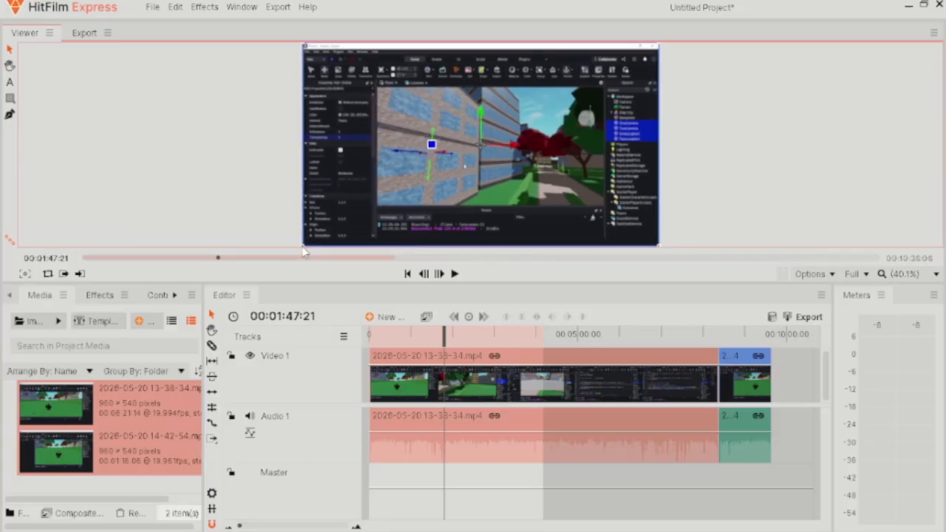
click(736, 364)
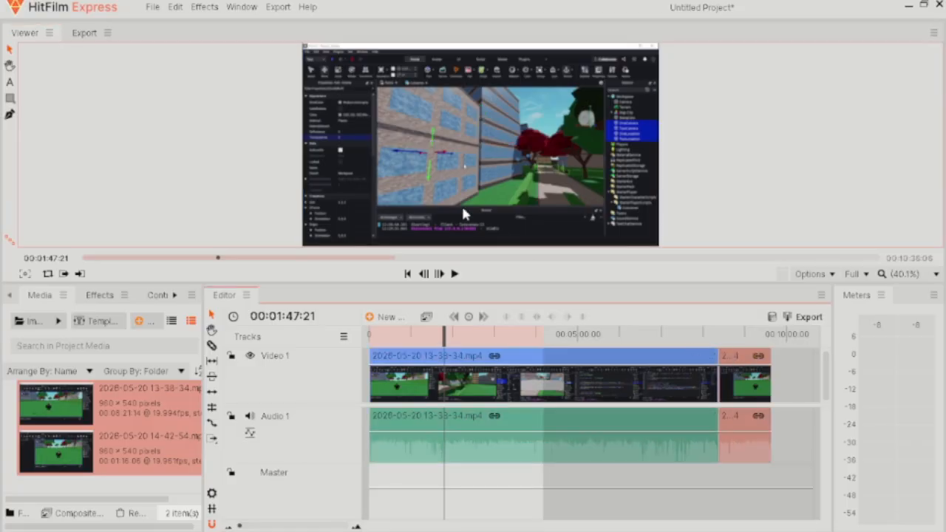
click(463, 209)
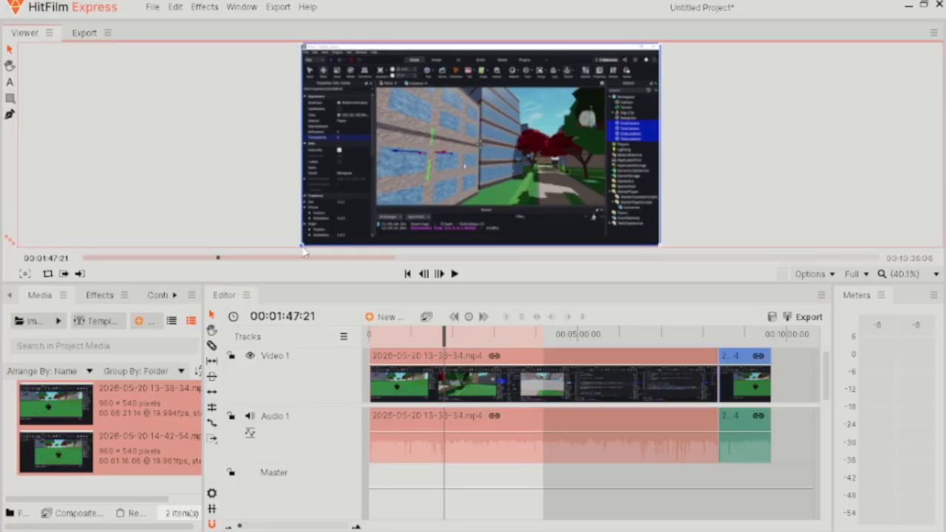
click(613, 296)
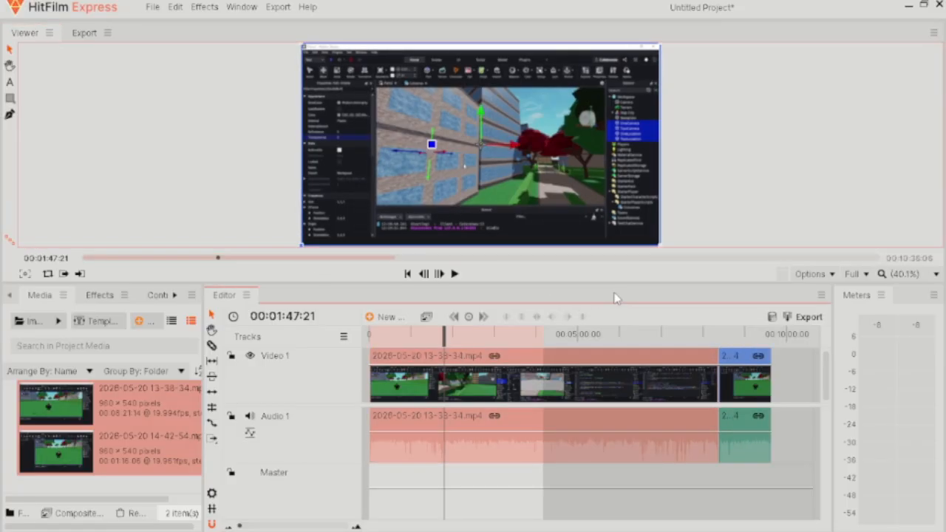
Step: Select the second timeline clip and, at 00:08:40:17, enlarge it in the viewer to fill the whole frame
click(746, 359)
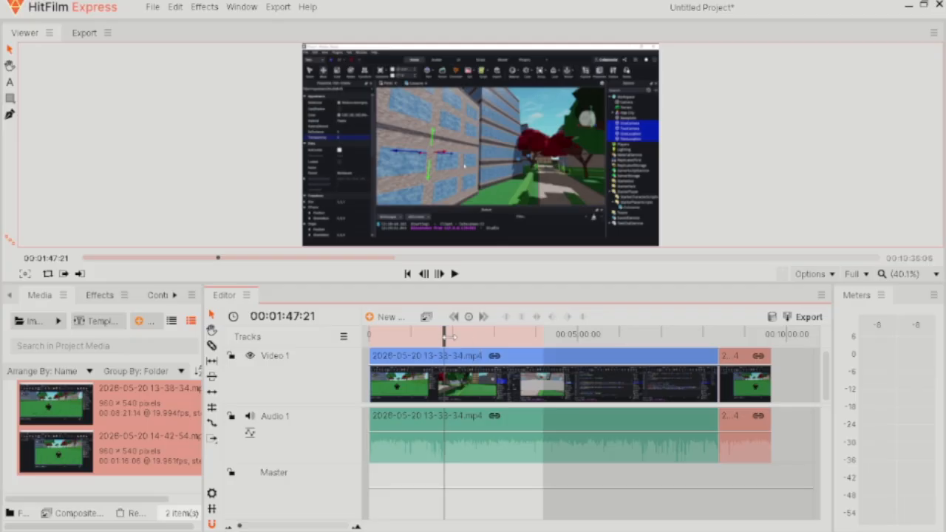
drag(445, 335, 732, 334)
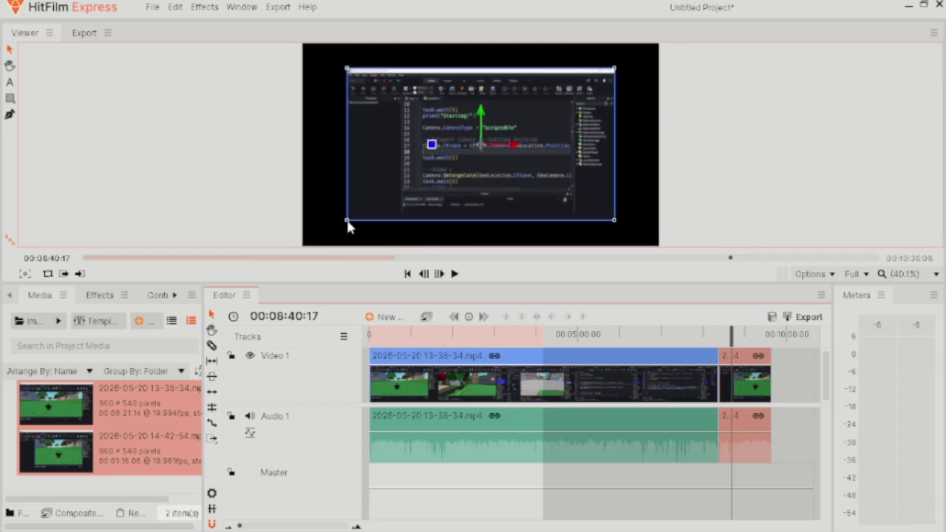
click(344, 218)
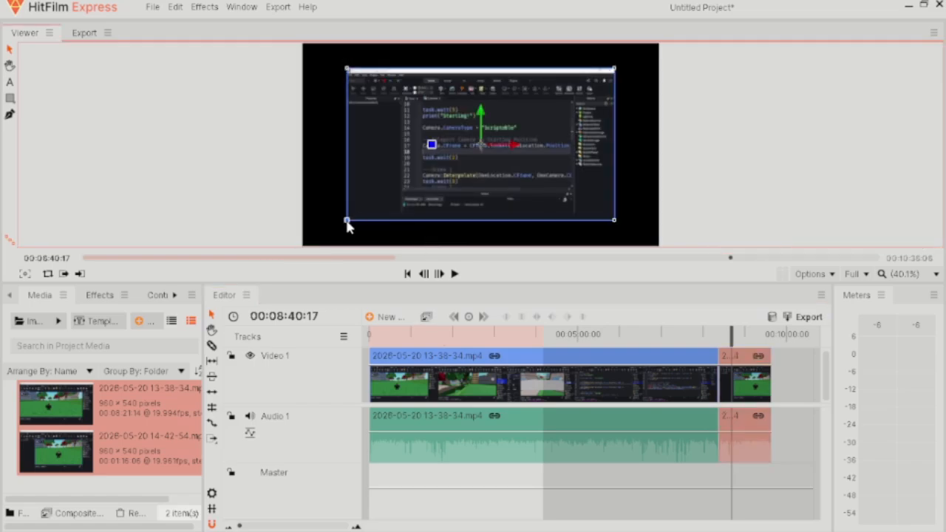
drag(345, 219, 303, 252)
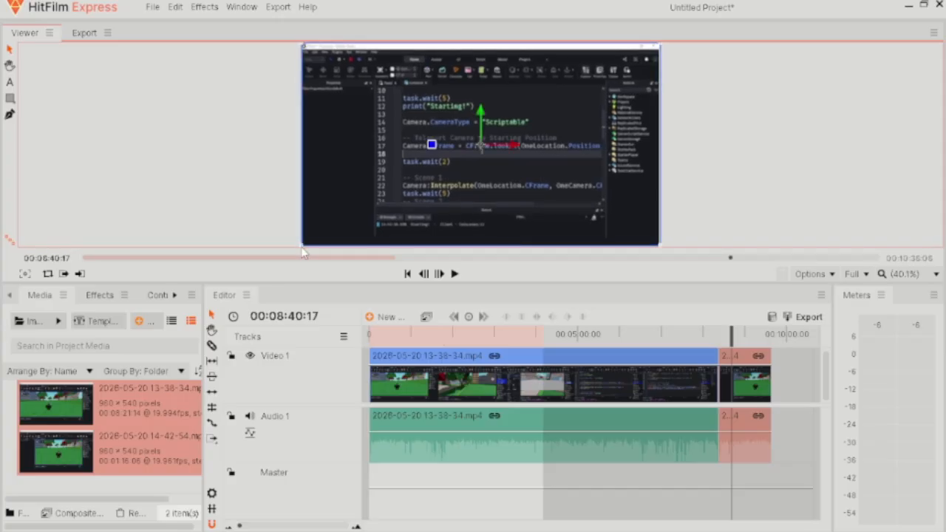
Step: Preview the first clip from 00:00:55:19, try splitting it at 00:01:03:27, and undo the split
click(466, 334)
click(443, 334)
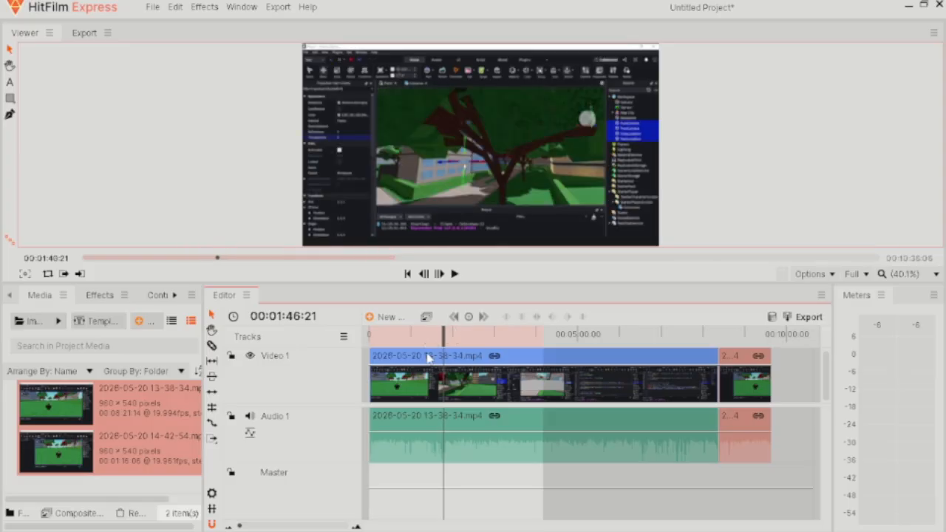
drag(414, 339, 420, 340)
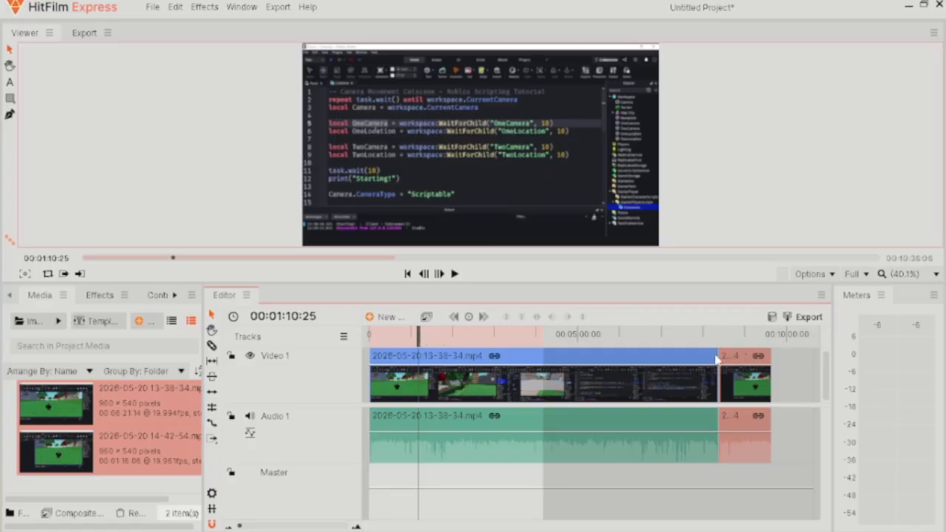
click(407, 334)
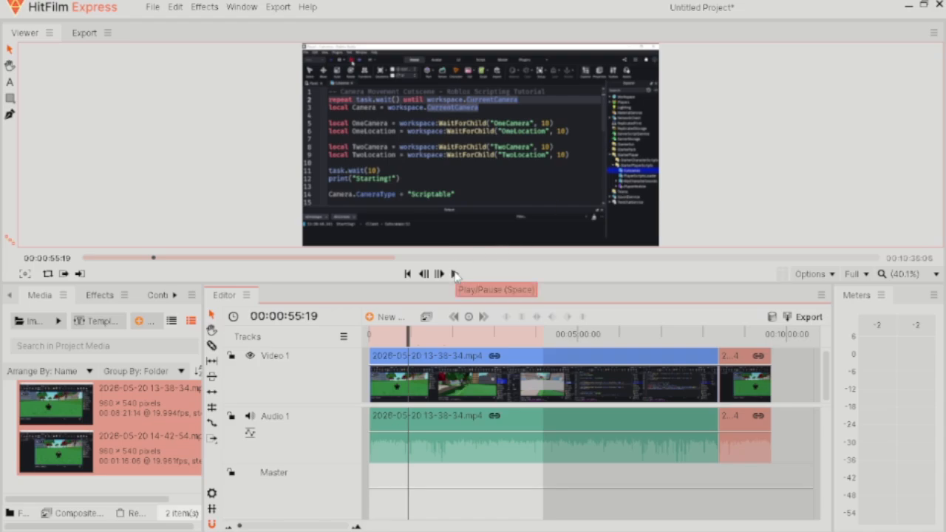
click(455, 275)
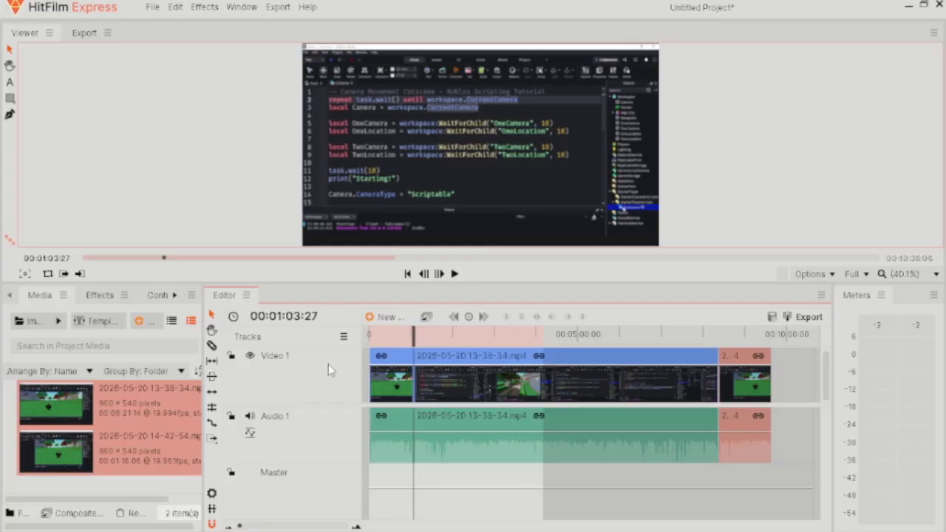
key(ctrl+z)
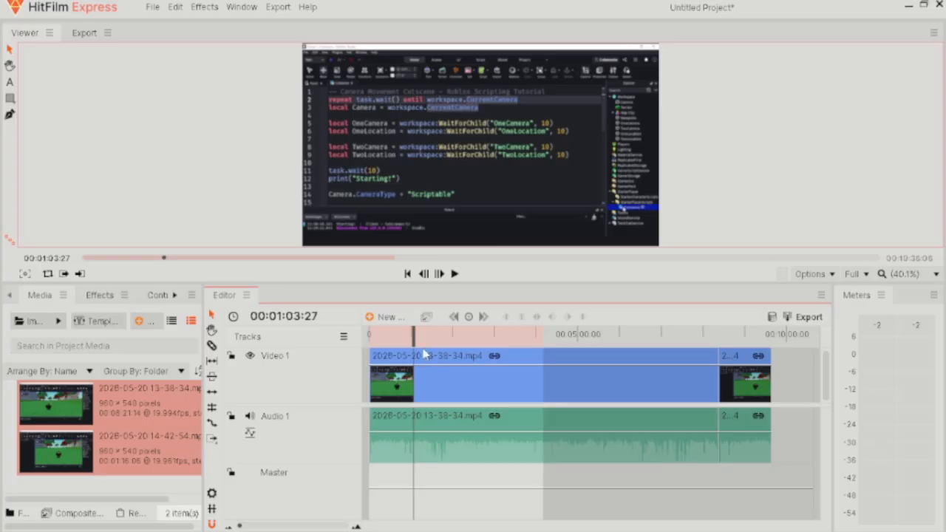
Step: Try two freehand cuts in the first clip with the Slice tool, undo both, and return to the Selection tool
drag(414, 336, 412, 336)
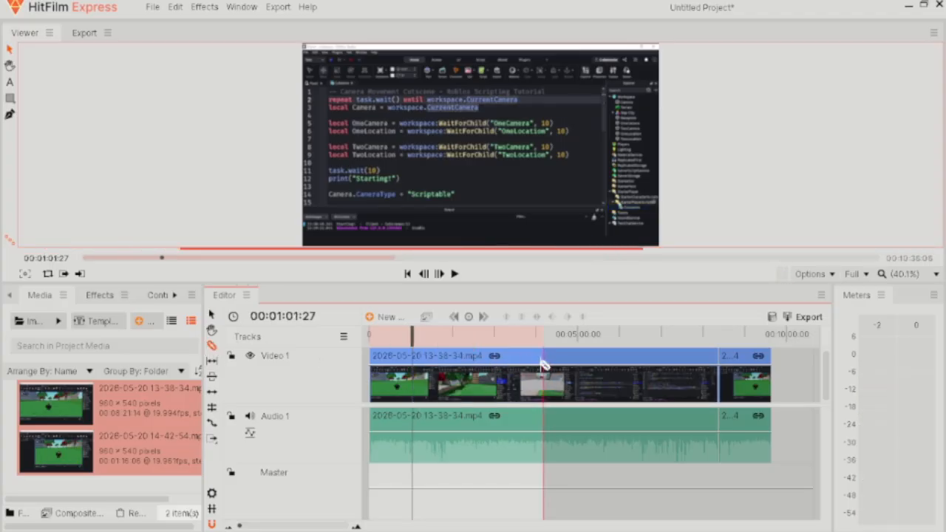
click(472, 358)
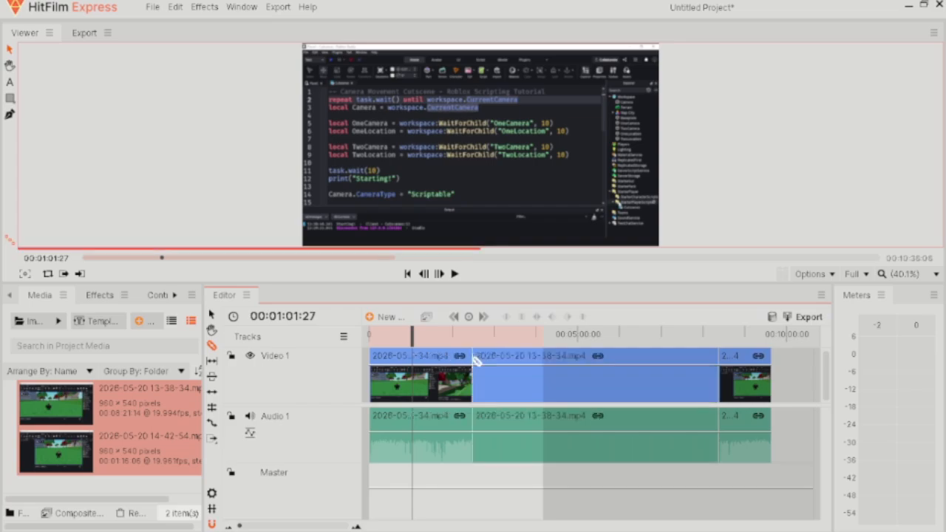
click(456, 362)
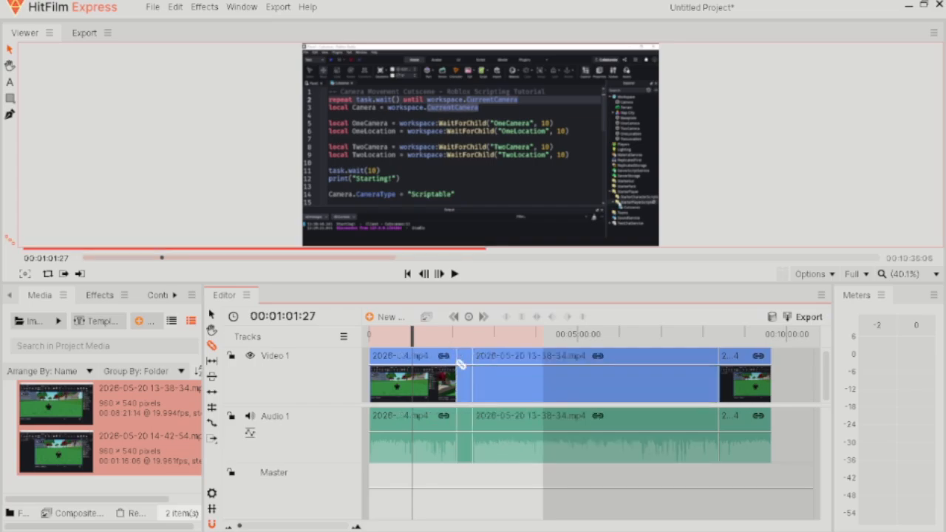
key(ctrl+z)
key(ctrl+z)
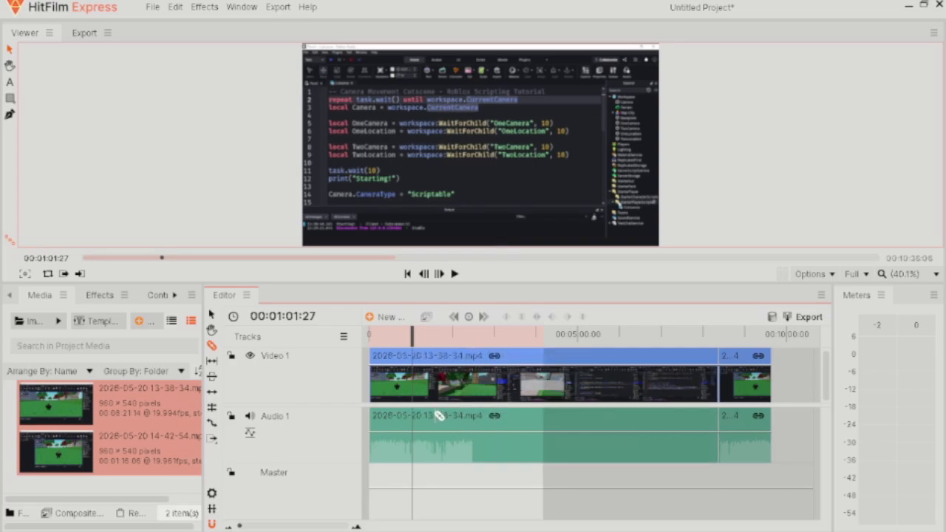
key(v)
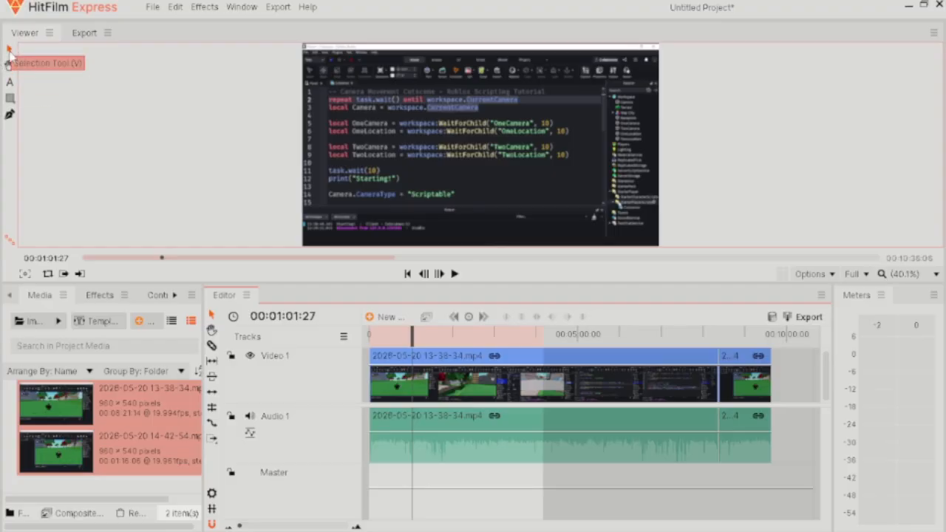
Step: Add the text "It NEEDS to be LocalScript!" over the video frame at 00:01:01:27 with the Text tool
click(10, 82)
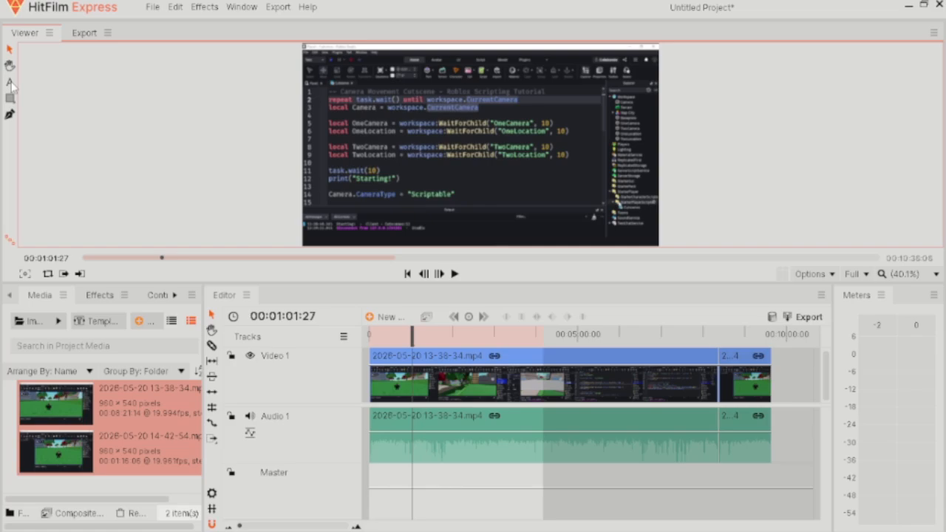
click(434, 163)
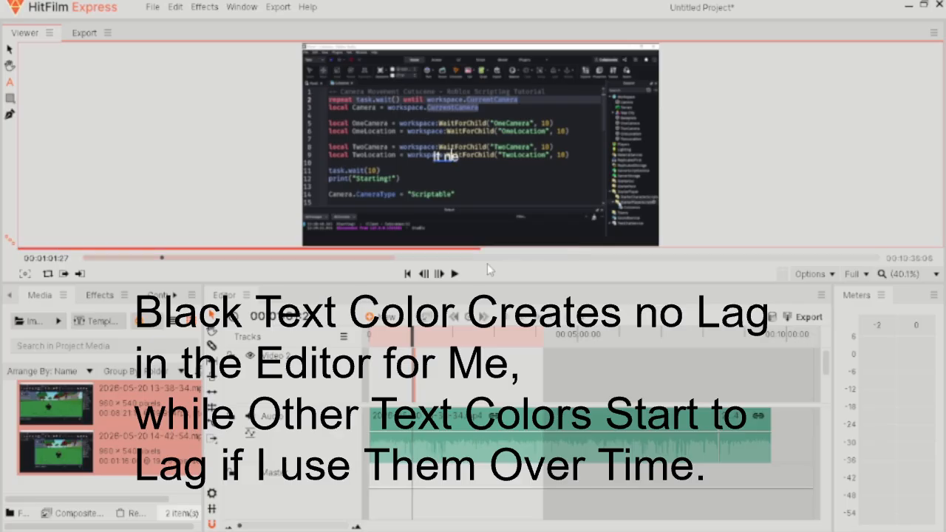
text(EDS)
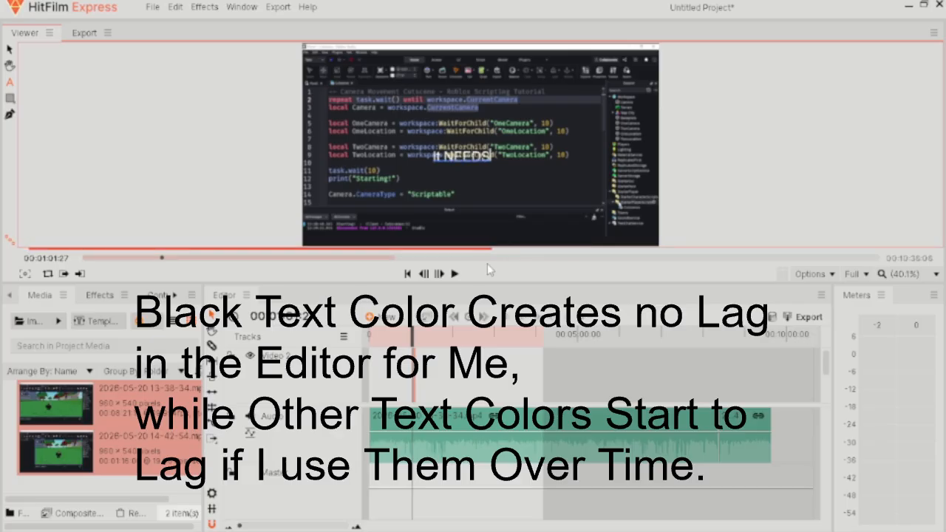
text( to be LOCAL)
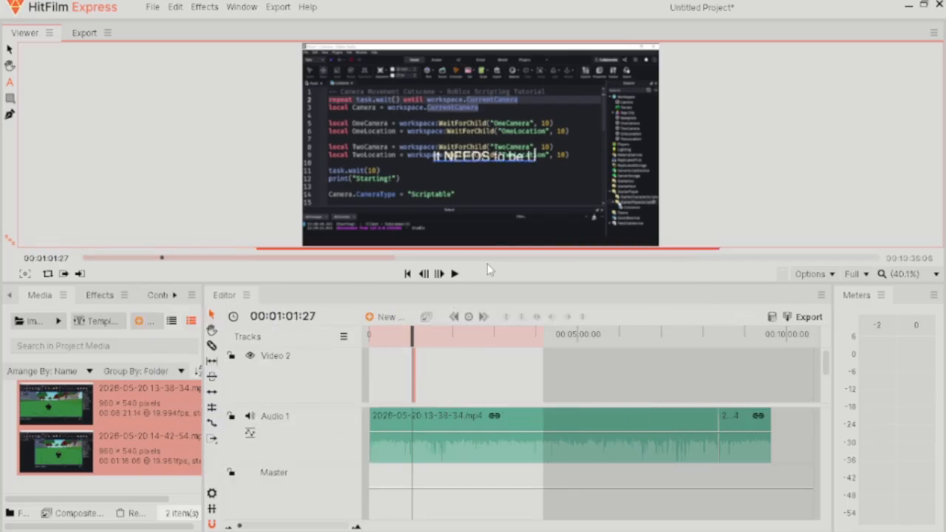
key(BackSpace)
key(BackSpace)
key(BackSpace)
key(BackSpace)
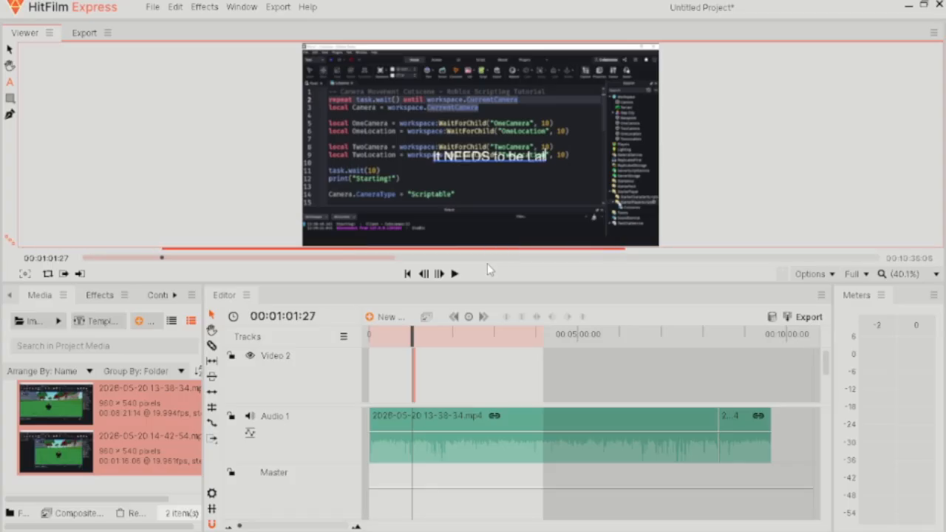
text(ocalSc)
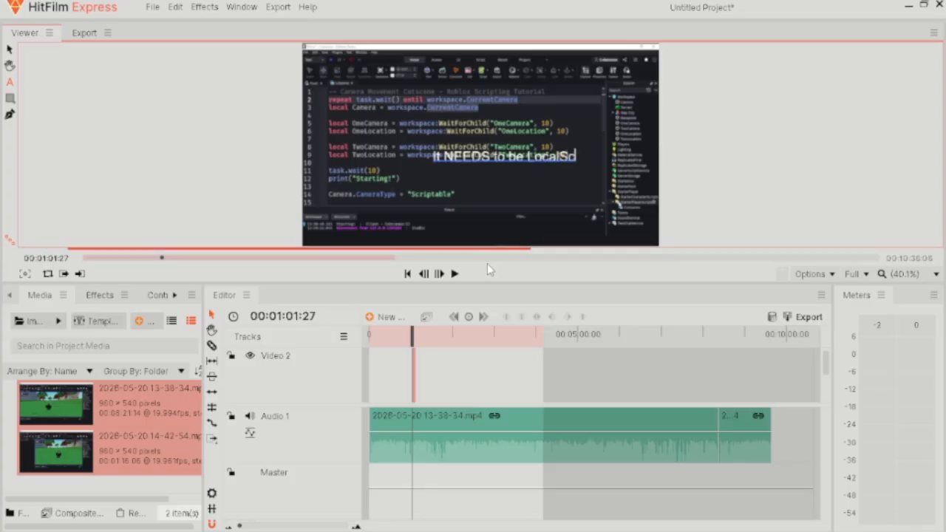
text(roipt)
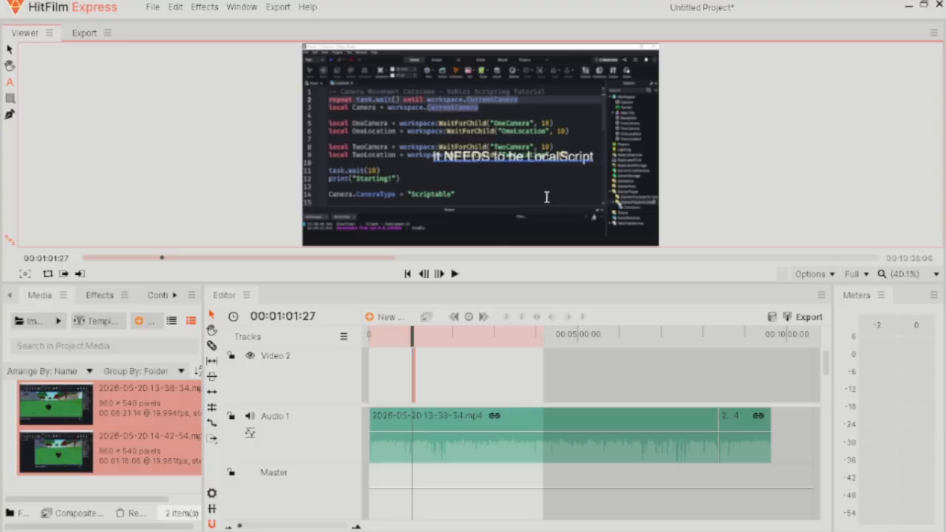
text(!)
Step: Select all of the caption's characters and set their color to light yellow, #ffff7f
click(175, 295)
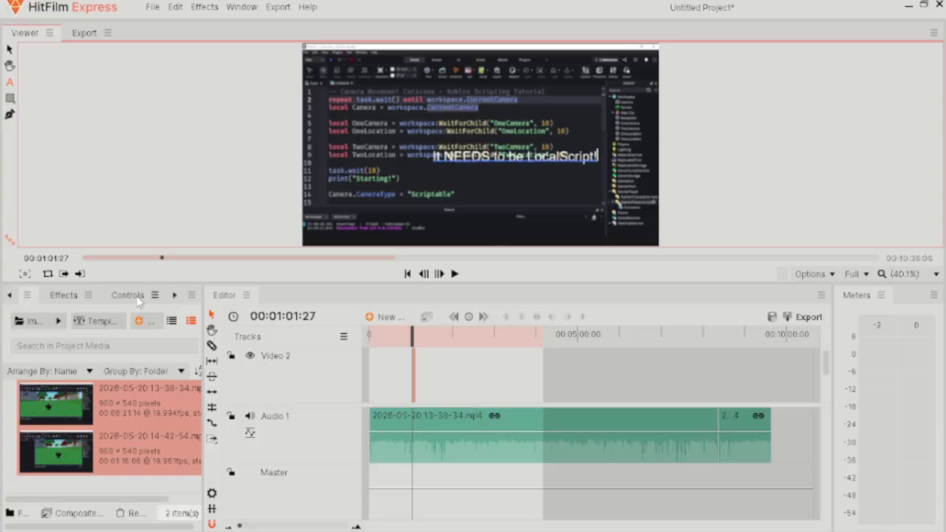
click(175, 294)
click(175, 295)
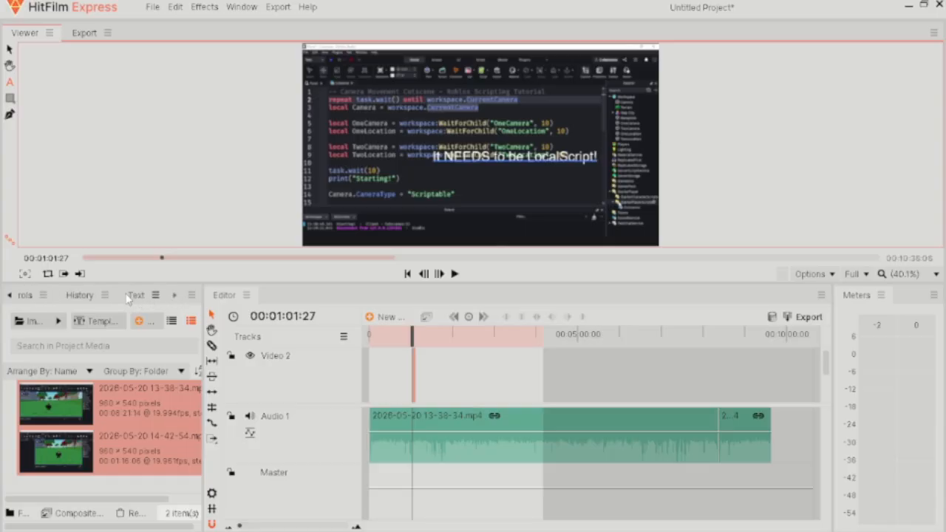
click(128, 295)
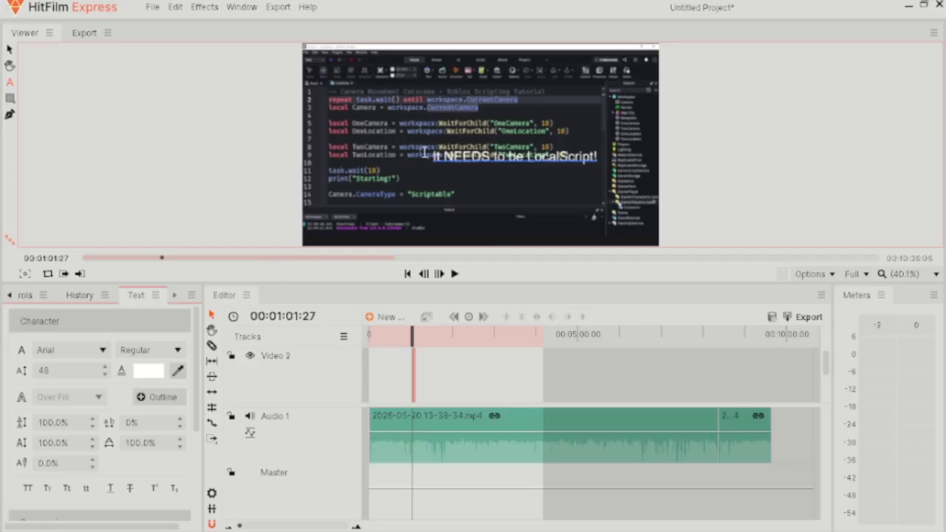
drag(433, 156, 598, 156)
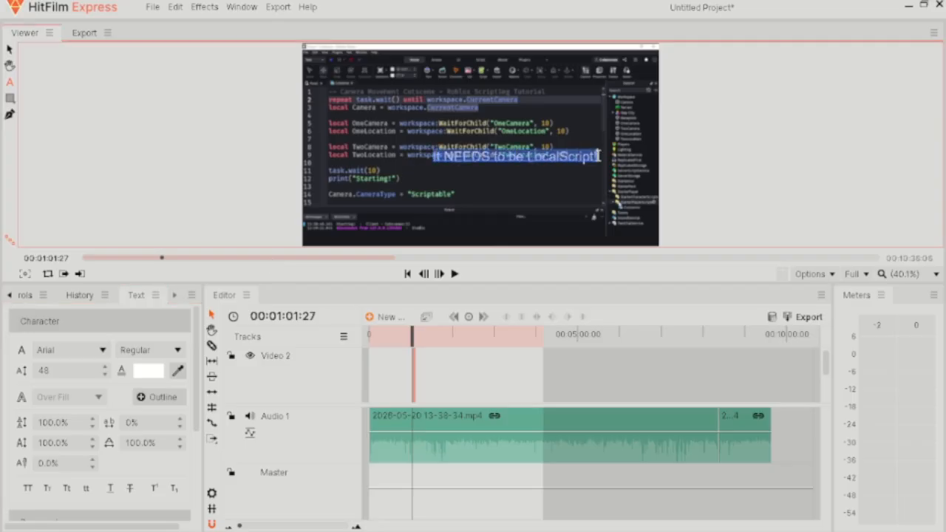
click(156, 375)
click(436, 213)
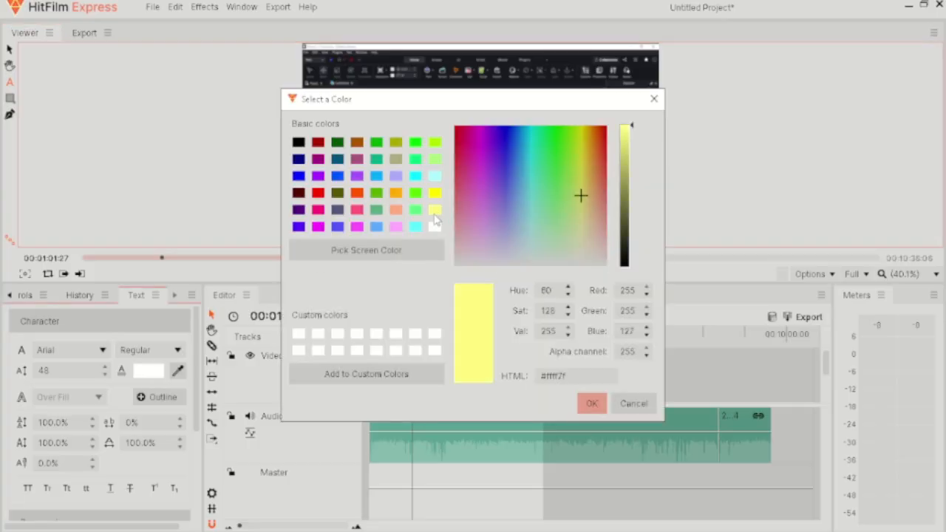
click(591, 403)
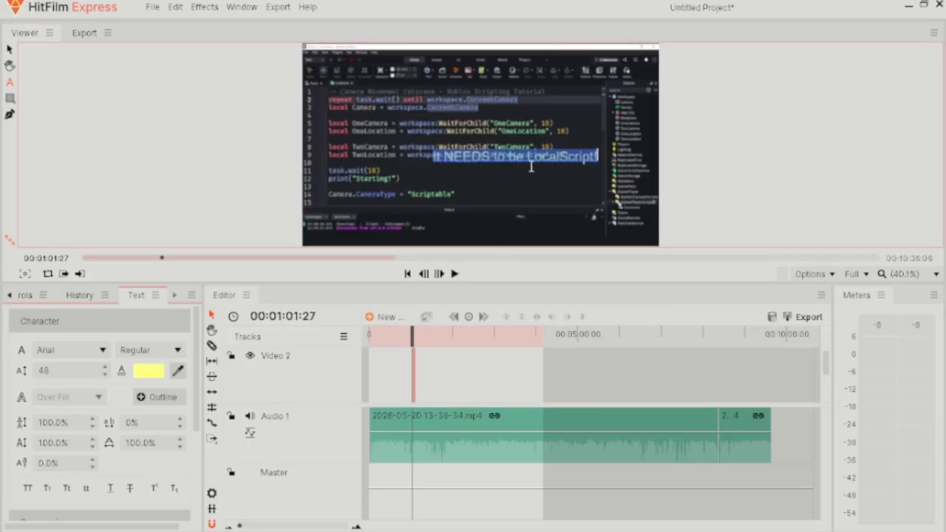
Step: Set the caption's font size to 100 and move it up and toward the video frame's left edge
click(89, 370)
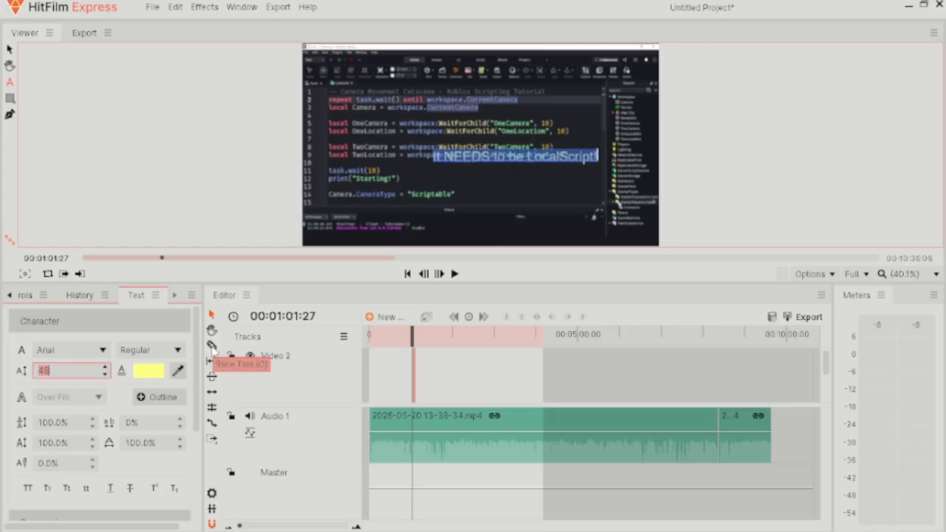
key(Return)
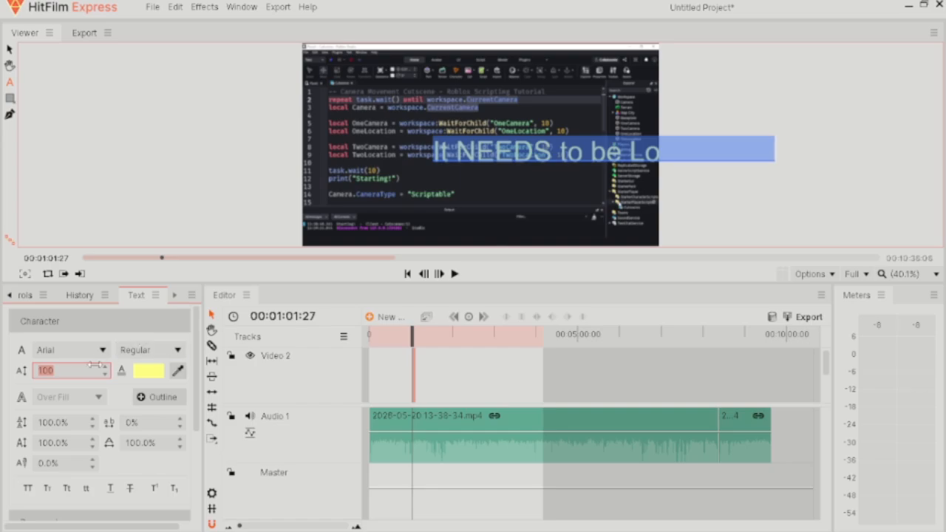
key(Return)
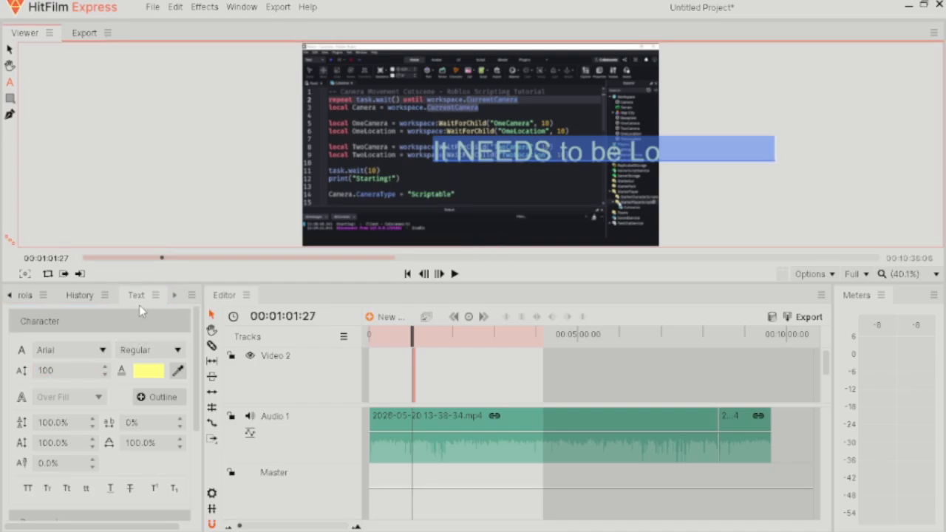
click(9, 50)
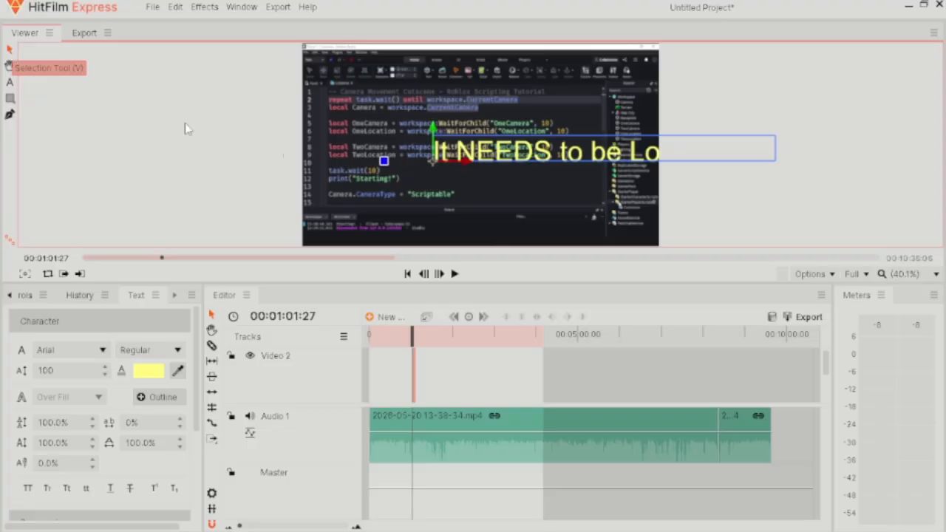
drag(435, 164, 352, 150)
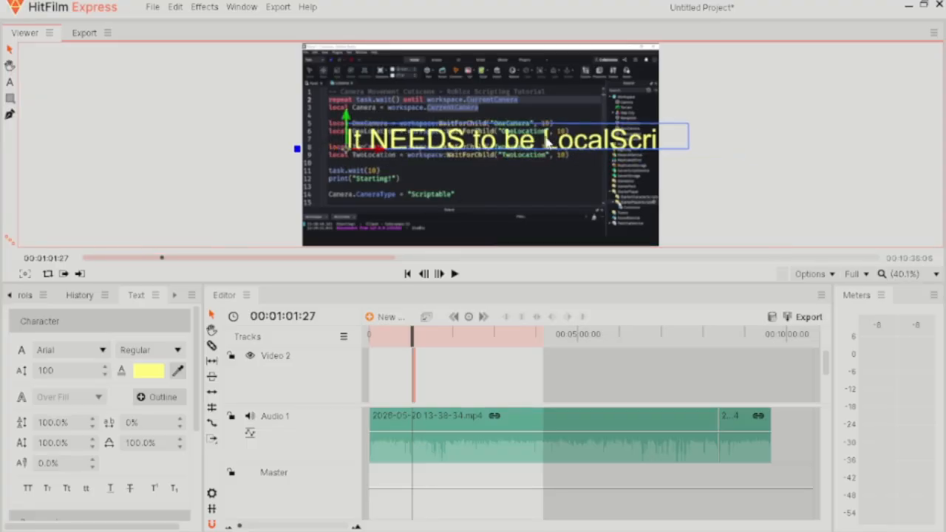
Step: Replace the space before "LocalScript!" with a line break so the caption spans two lines
double_click(544, 138)
click(544, 138)
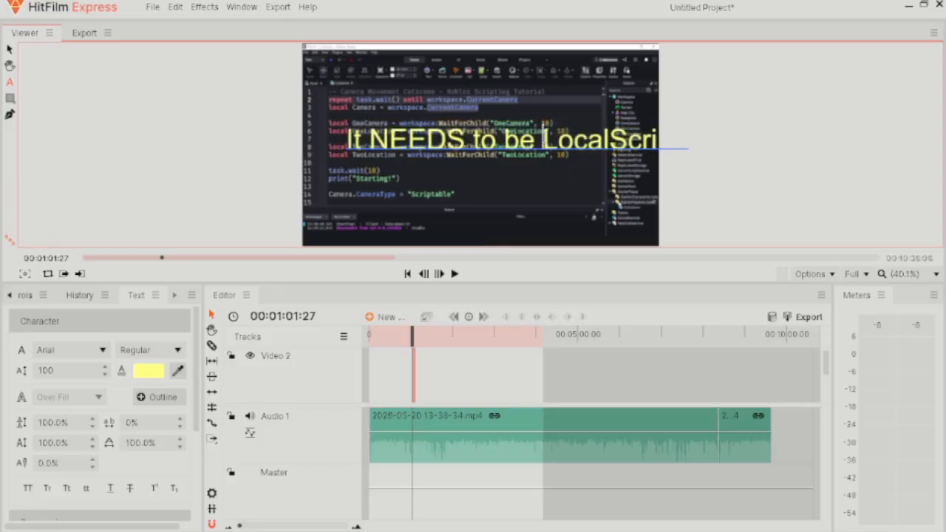
key(BackSpace)
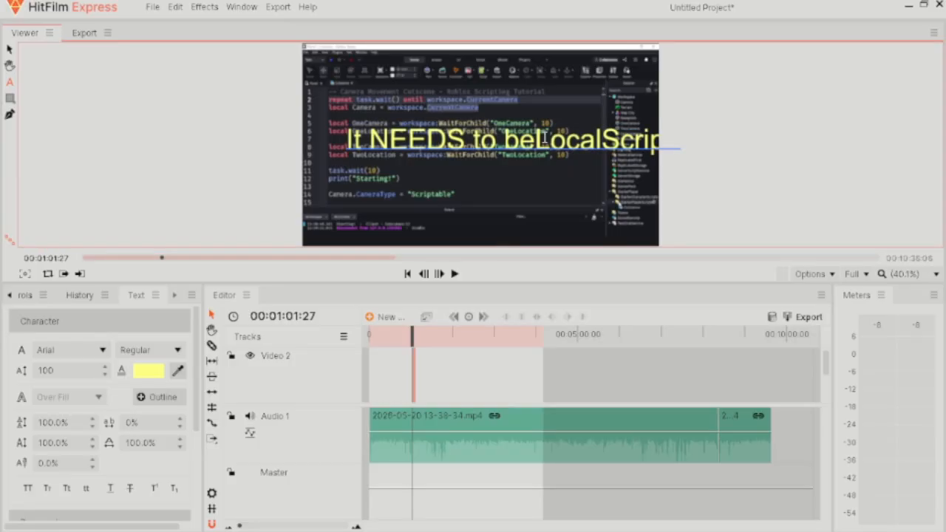
key(Return)
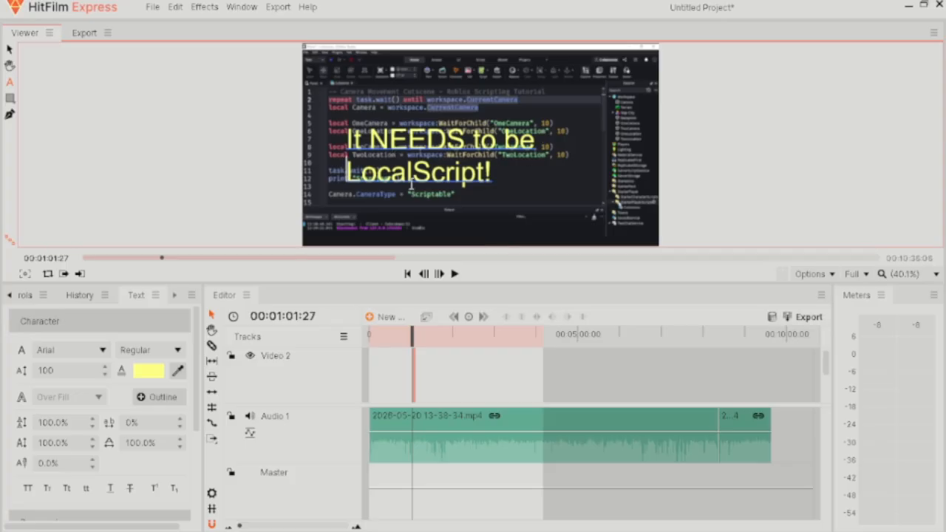
Step: Return to the Selection tool and move the two-line caption to the lower middle of the video frame
click(344, 140)
click(9, 49)
drag(342, 148, 400, 192)
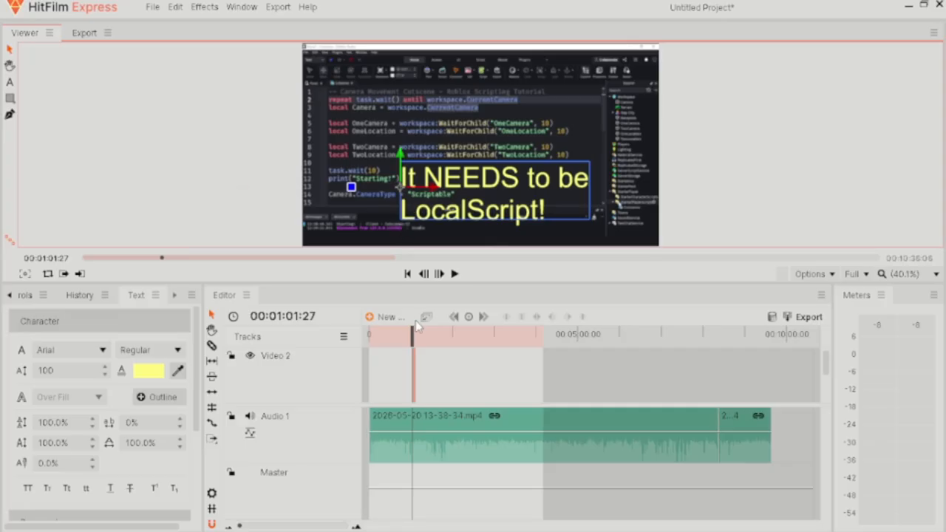
Step: Play back the caption section from just before 00:01:01:27, and scrub the timeline on to 00:05:45:25
drag(412, 338, 410, 330)
click(454, 273)
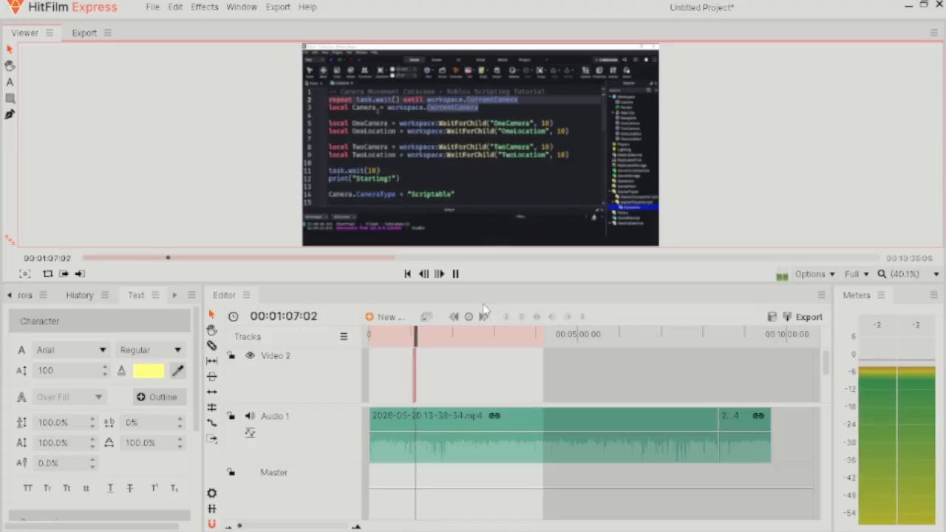
click(435, 333)
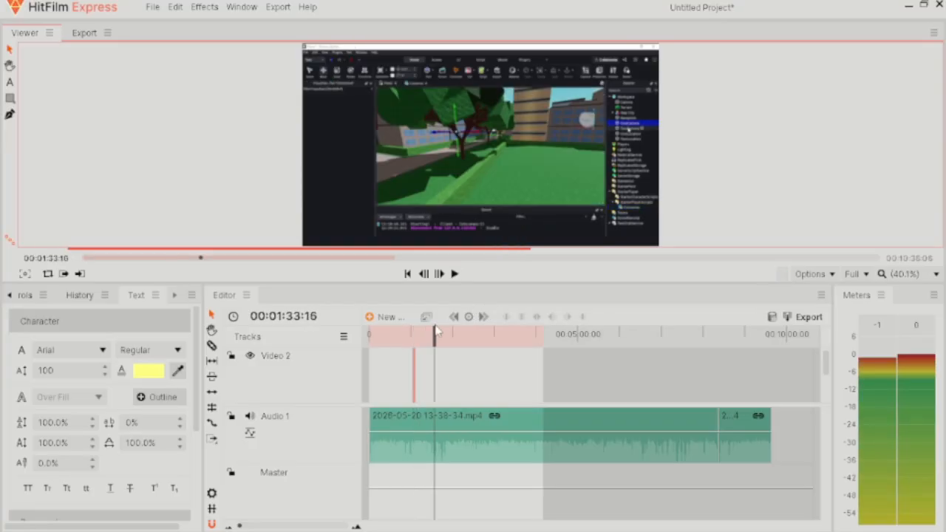
drag(434, 333, 611, 334)
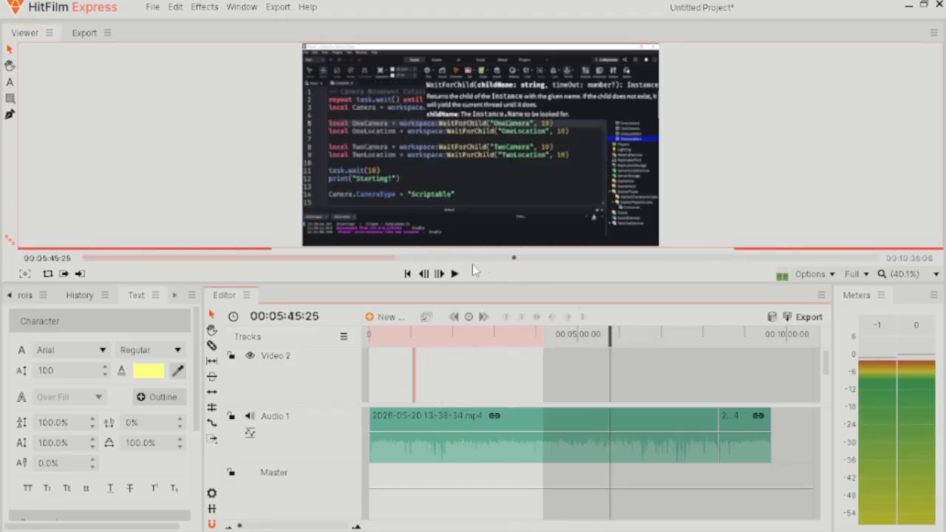
Step: Select the second timeline clip and preview the first clip from 00:04:25:05, examining the timeline around that point
click(733, 416)
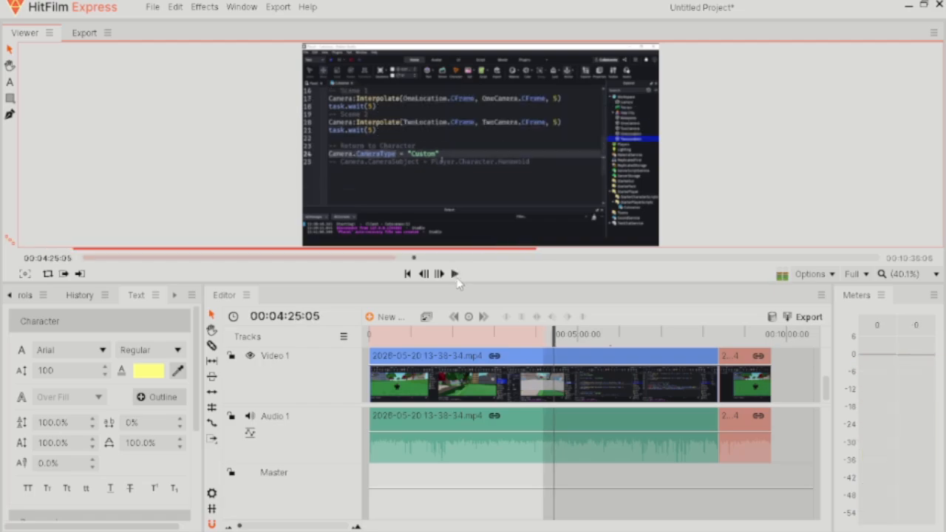
click(455, 274)
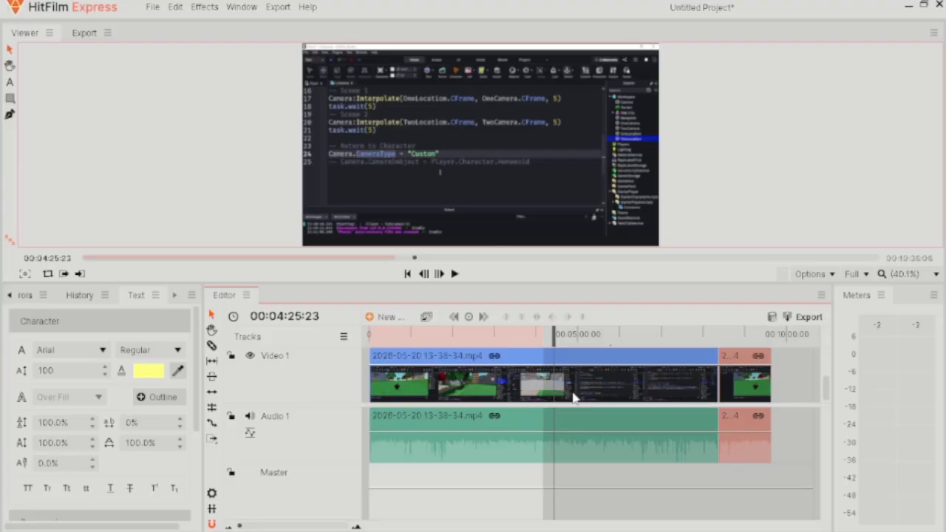
scroll(571, 392, up, 1)
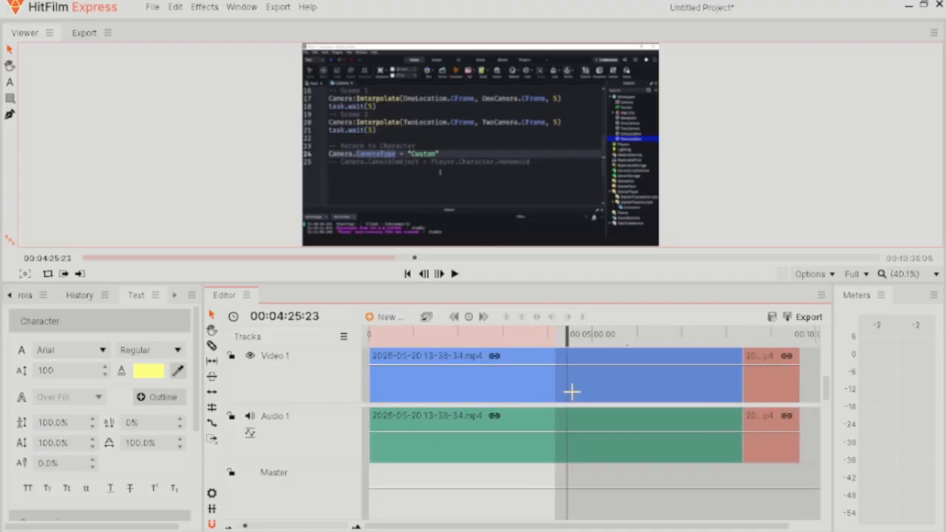
scroll(571, 392, up, 1)
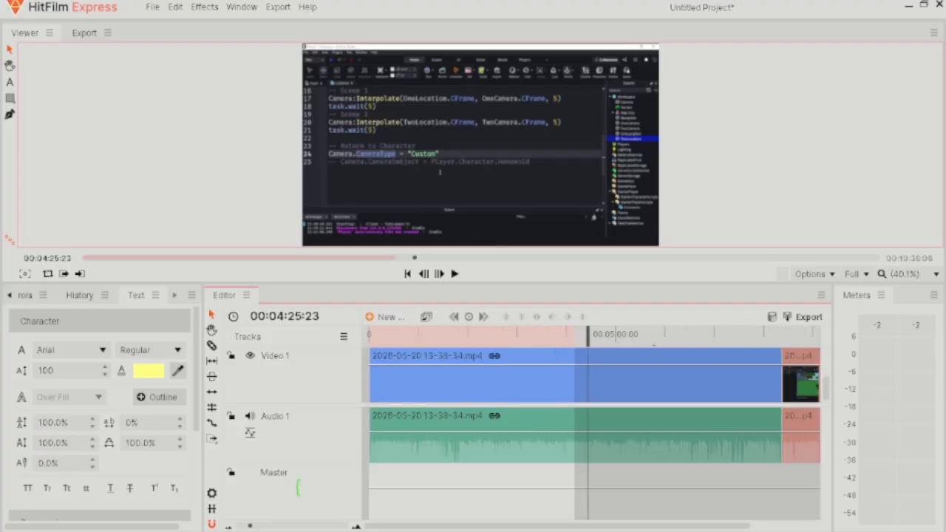
drag(250, 526, 252, 527)
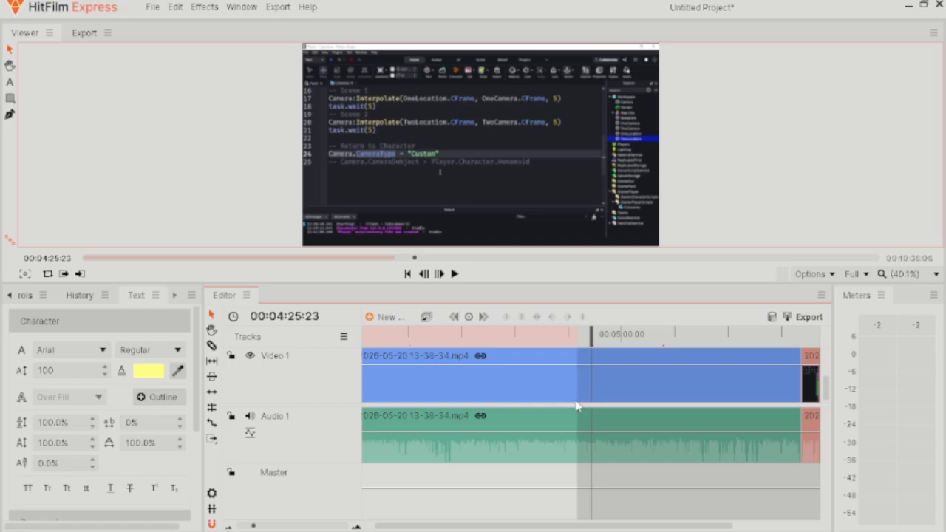
scroll(583, 396, down, 2)
scroll(584, 396, up, 1)
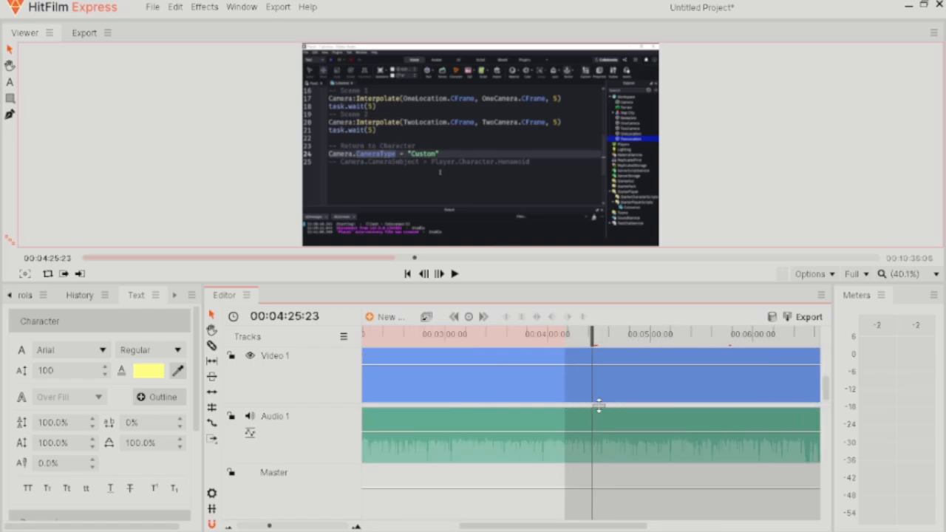
Step: Replay the first clip up to 00:04:25:17 and split it at that time with the Slice tool
drag(592, 339, 589, 339)
click(455, 275)
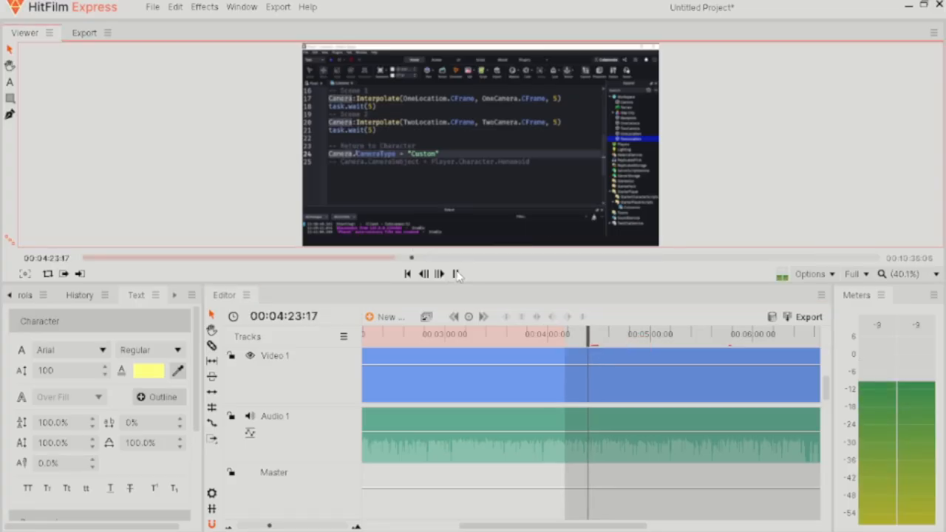
click(456, 274)
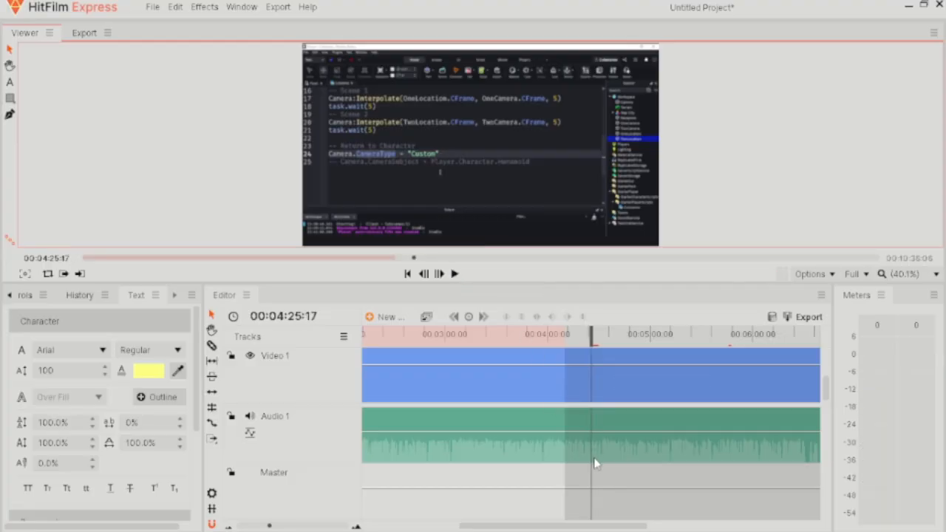
scroll(595, 464, up, 6)
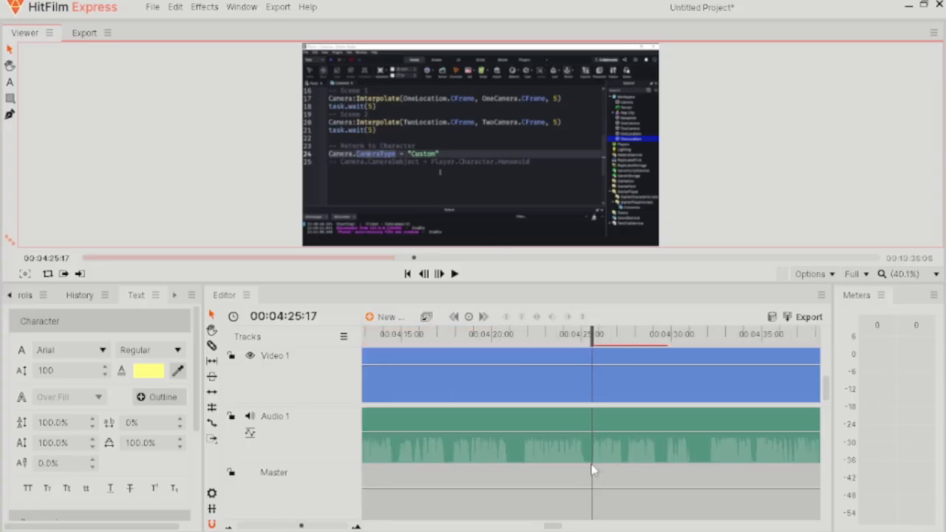
click(212, 345)
click(593, 392)
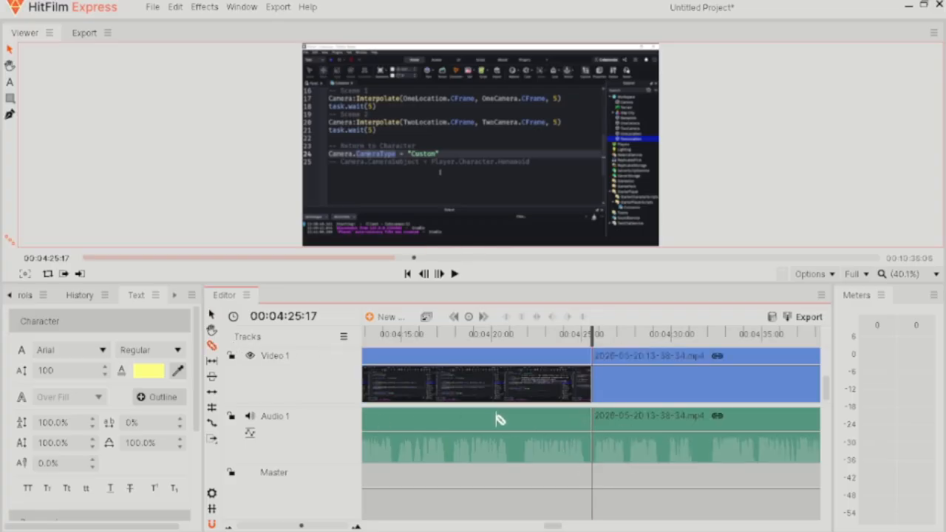
Step: Zoom out to the whole timeline and close the Trimmer panel
scroll(502, 420, down, 3)
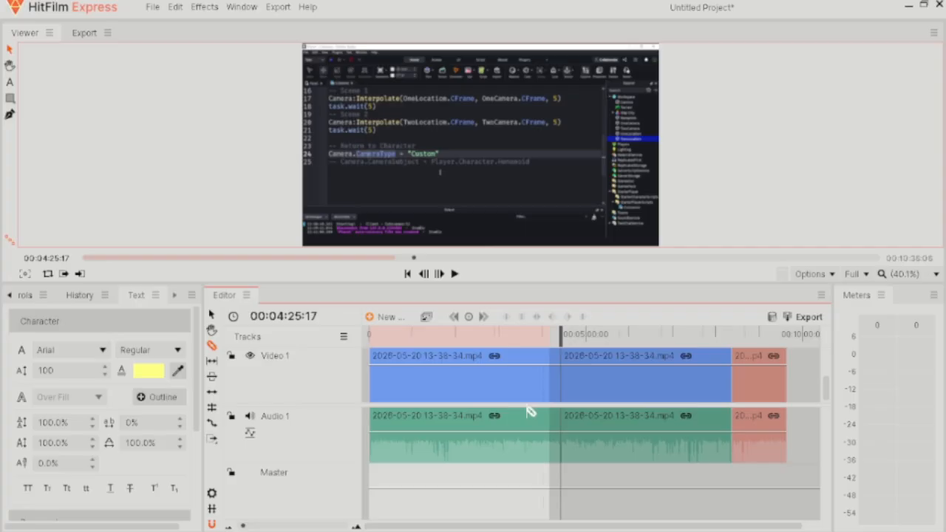
scroll(529, 411, down, 1)
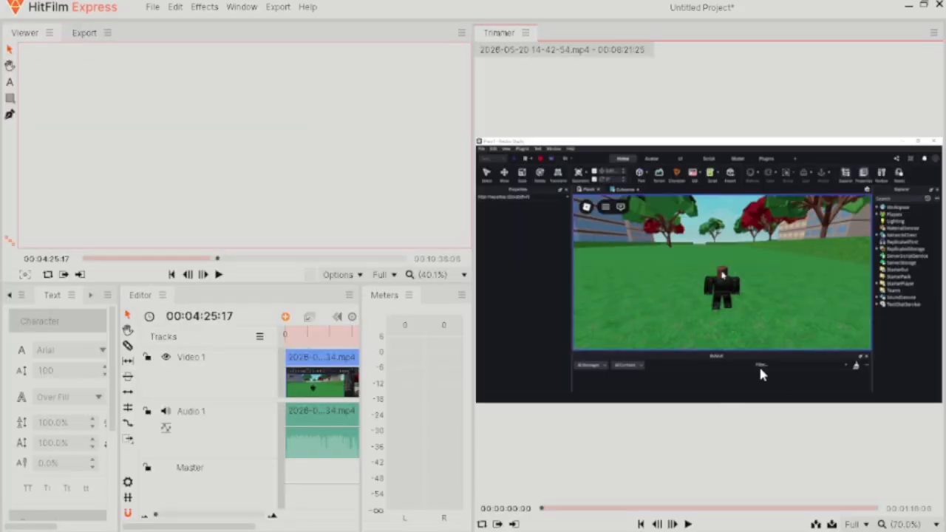
click(173, 33)
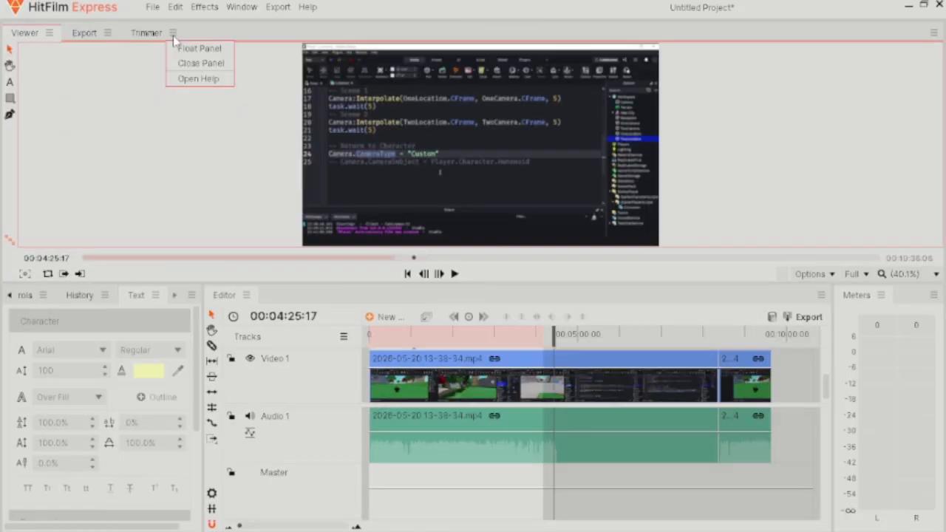
click(200, 62)
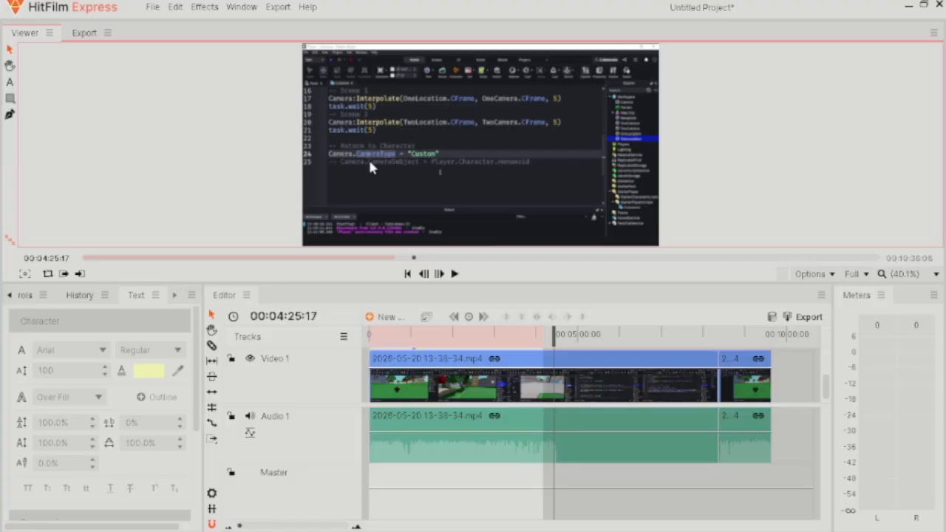
click(106, 37)
click(49, 35)
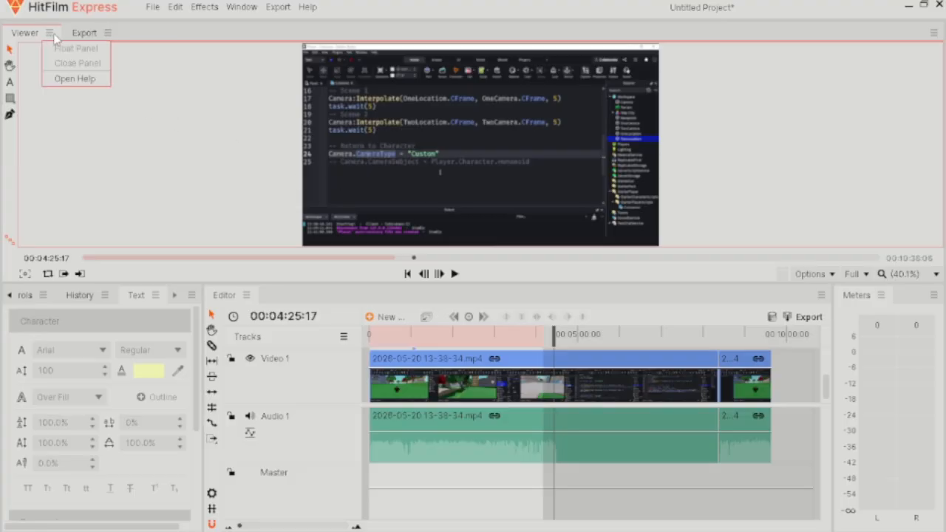
click(106, 37)
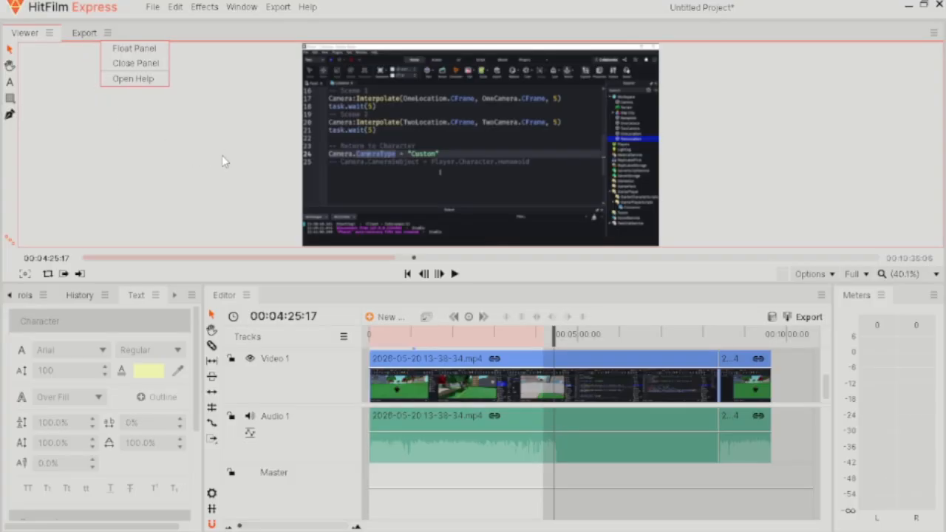
click(209, 115)
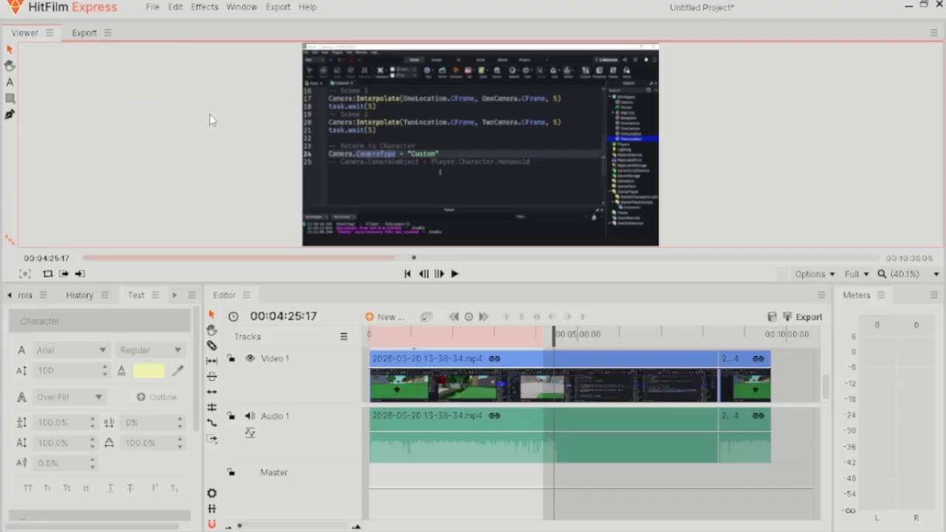
Step: Split the first timeline clip again at about 00:04:25 and move the playhead to 00:04:51:15
click(568, 340)
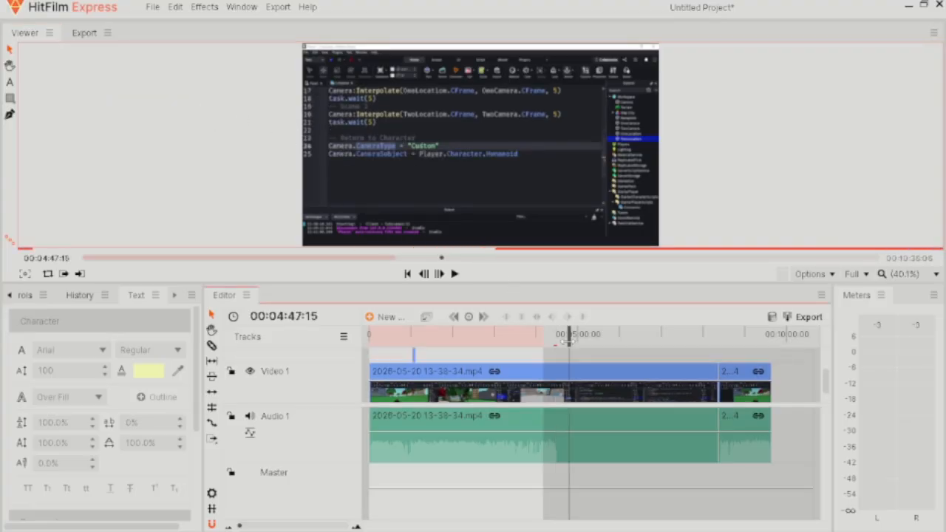
key(ctrl+shift+d)
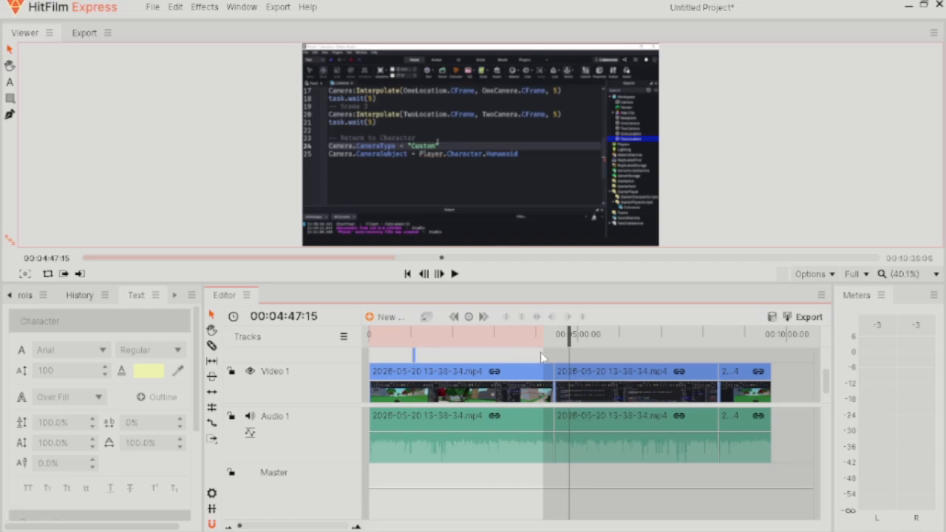
drag(551, 347, 571, 344)
Step: Shift the last clip and the second half of the split clip later on the timeline, leaving a gap after the first half
click(731, 376)
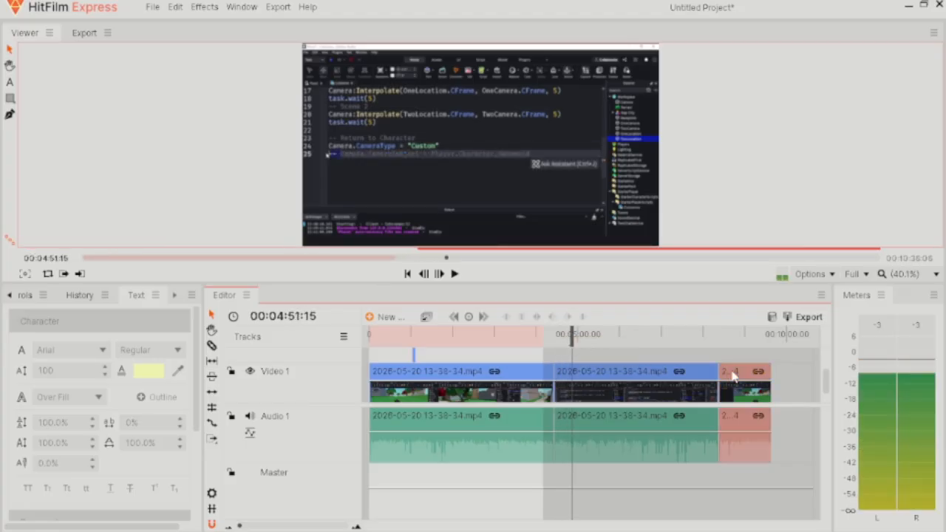
drag(731, 375, 780, 370)
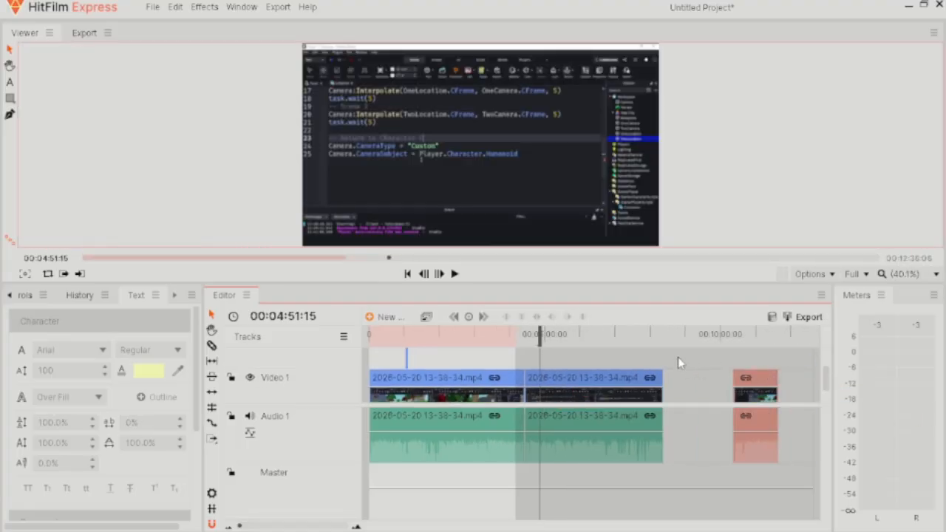
drag(608, 375, 674, 379)
Step: Place the 14-42-54 clip directly after the first half of the split clip, with the second half right behind it
click(753, 383)
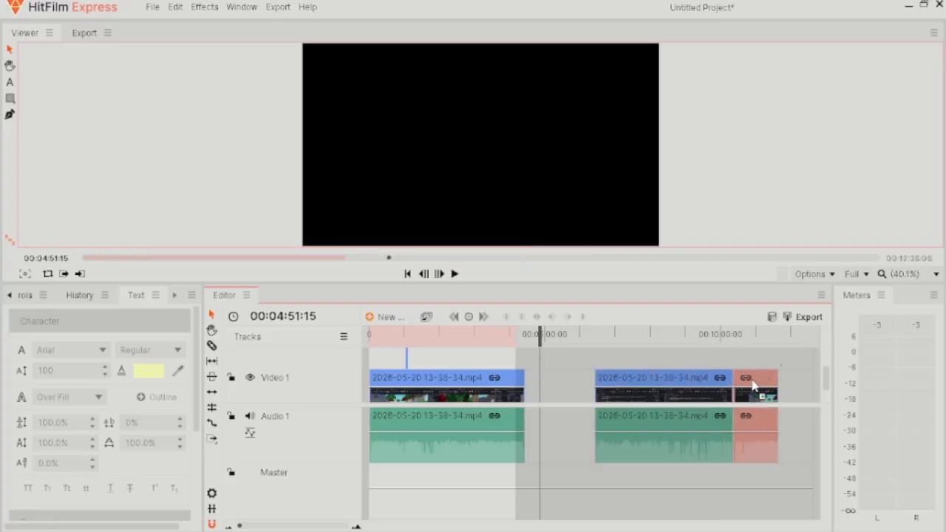
drag(753, 382, 542, 380)
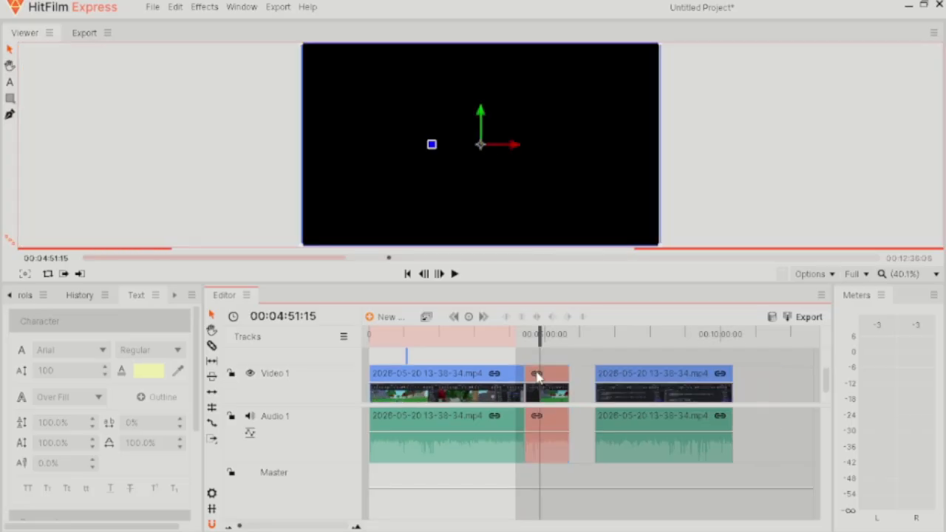
click(600, 382)
drag(600, 383, 578, 362)
Step: Check the join between the inserted clip and the second half near 00:05:41, previewing the footage between 00:05:01:22 and 00:06:15:28
scroll(582, 373, up, 7)
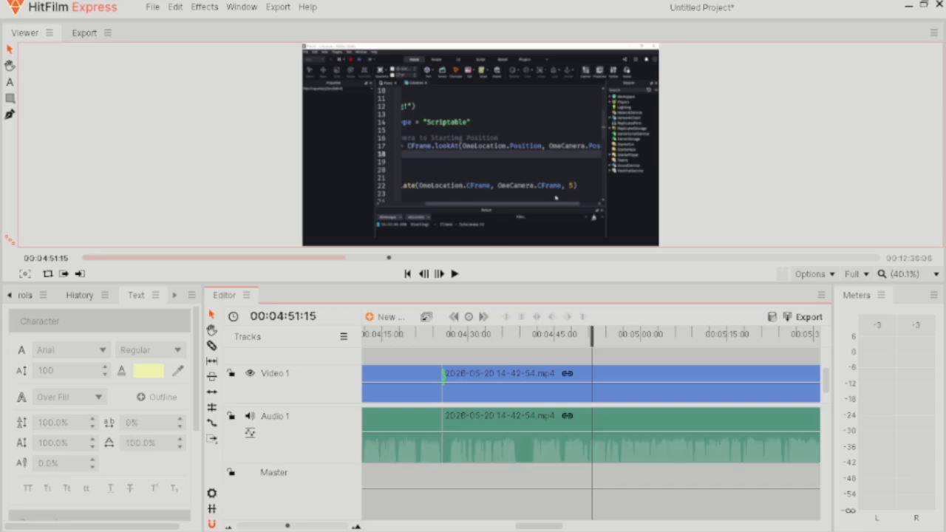
scroll(485, 390, down, 2)
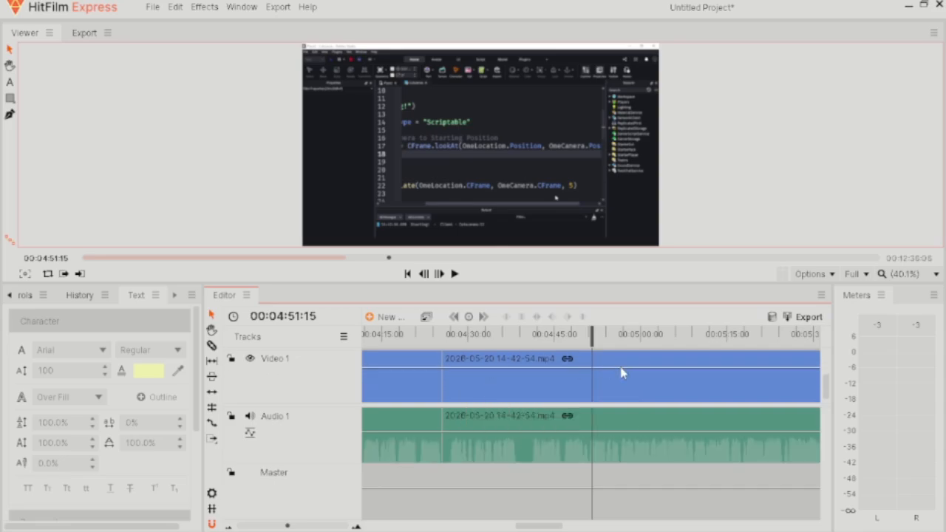
scroll(653, 375, down, 5)
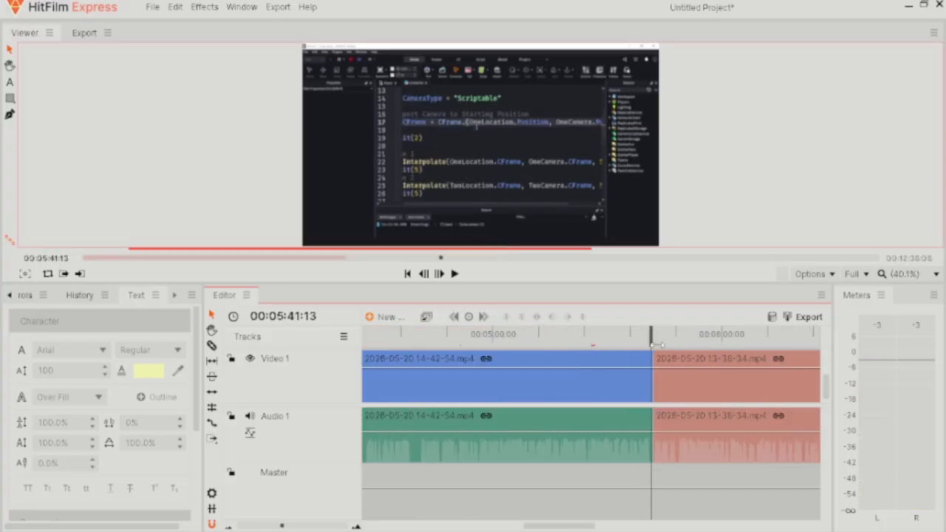
drag(653, 342, 657, 355)
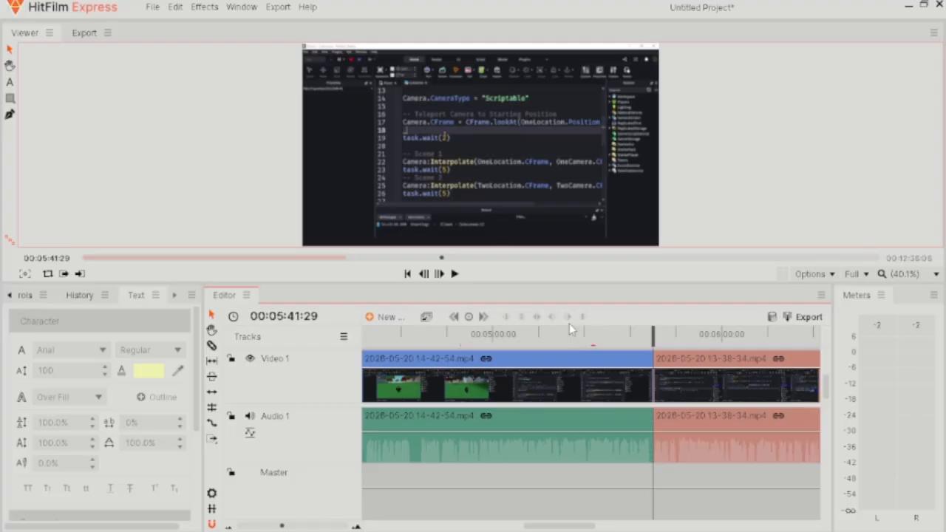
click(569, 325)
click(782, 336)
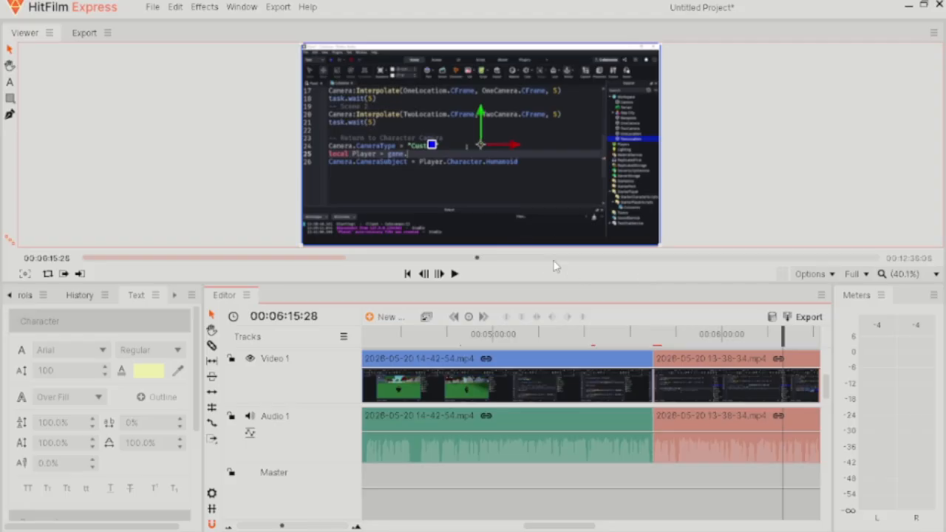
click(688, 333)
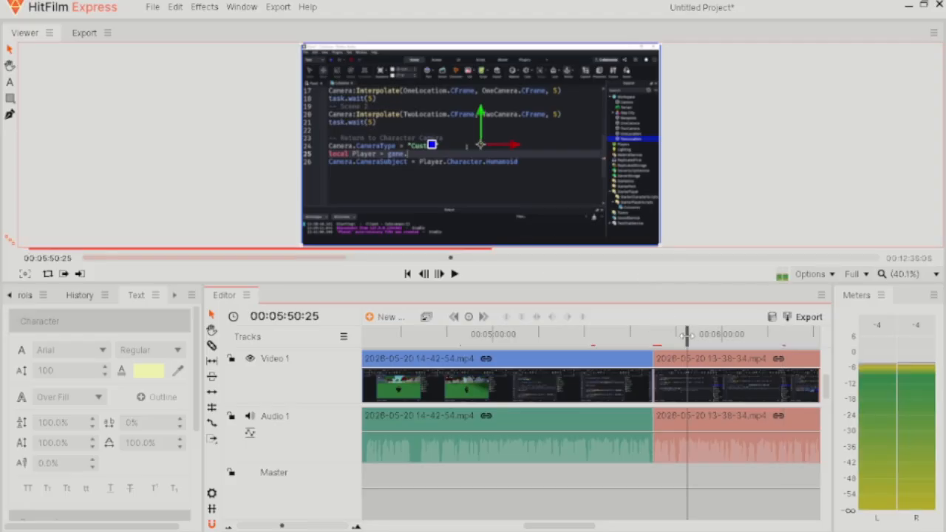
drag(690, 336, 508, 336)
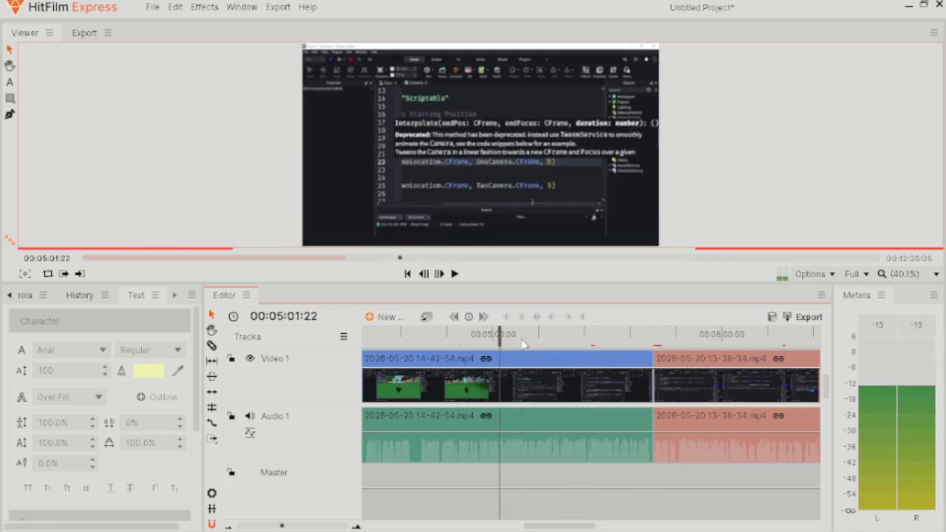
click(768, 337)
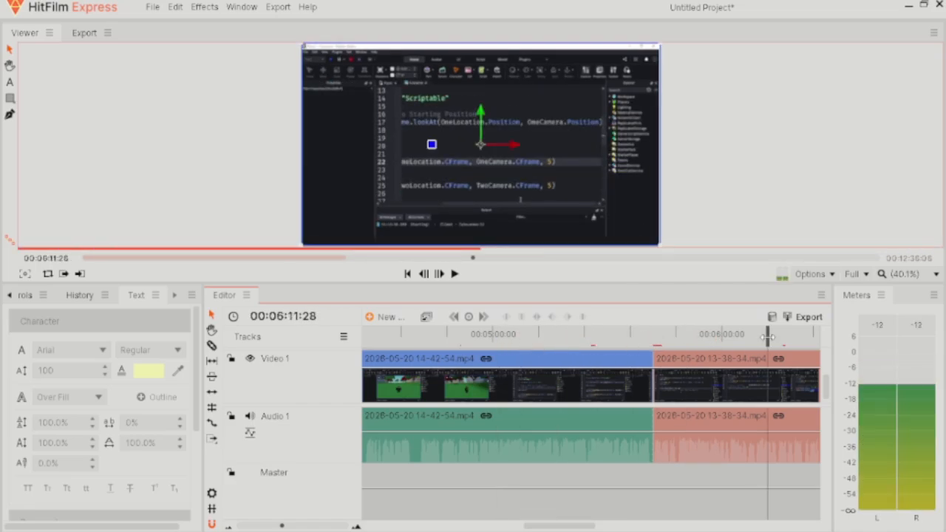
Step: Preview the end of the last clip from 00:09:30:05 and place the playhead at 00:09:34:26
drag(564, 524, 681, 523)
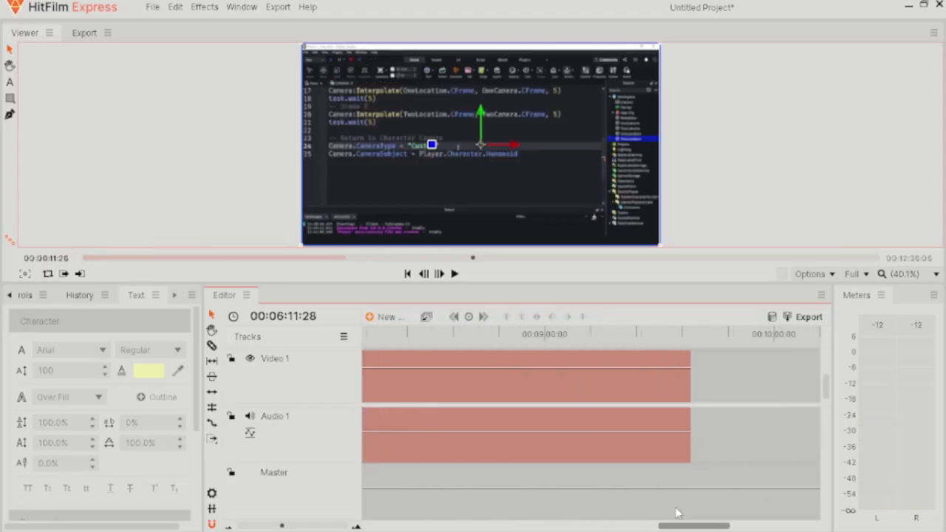
click(665, 338)
key(space)
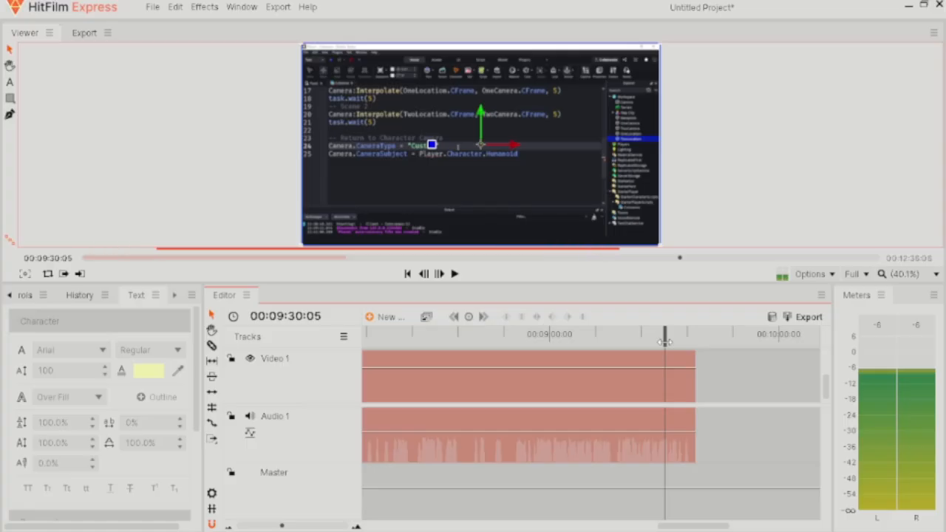
key(space)
click(682, 338)
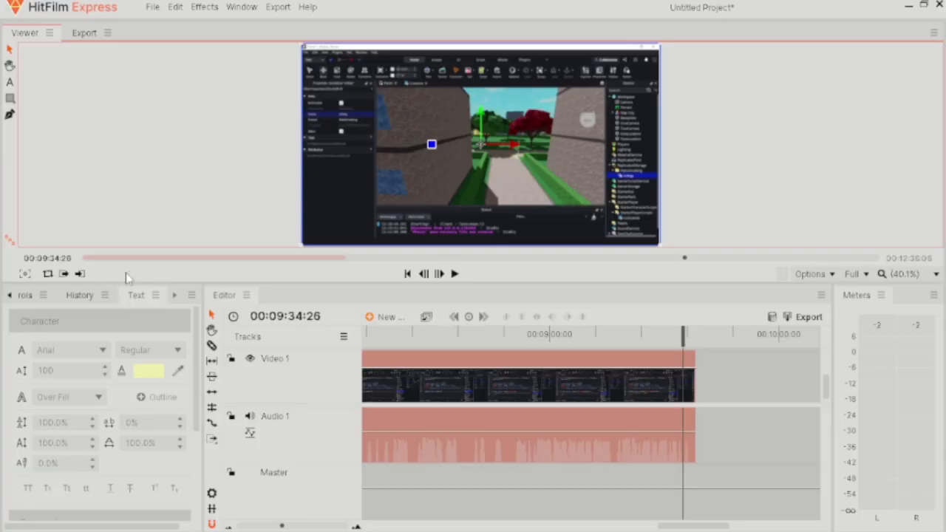
Step: Add the caption "Peace Out" over the frame at 00:09:34:26 with the Text tool
click(11, 83)
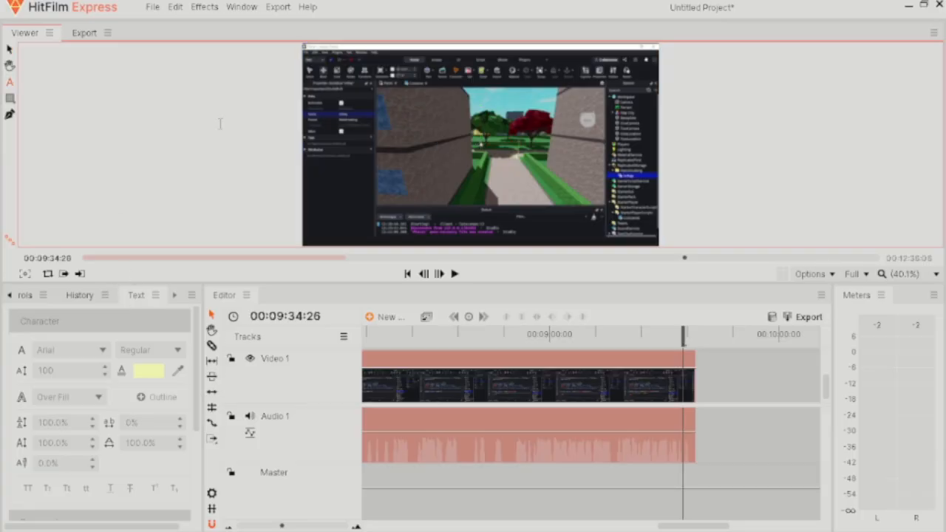
click(447, 136)
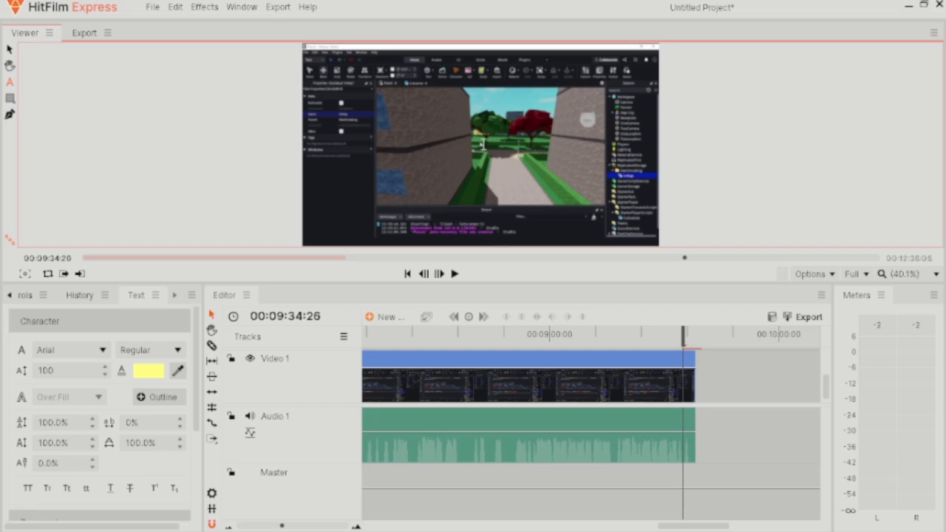
text(Pe)
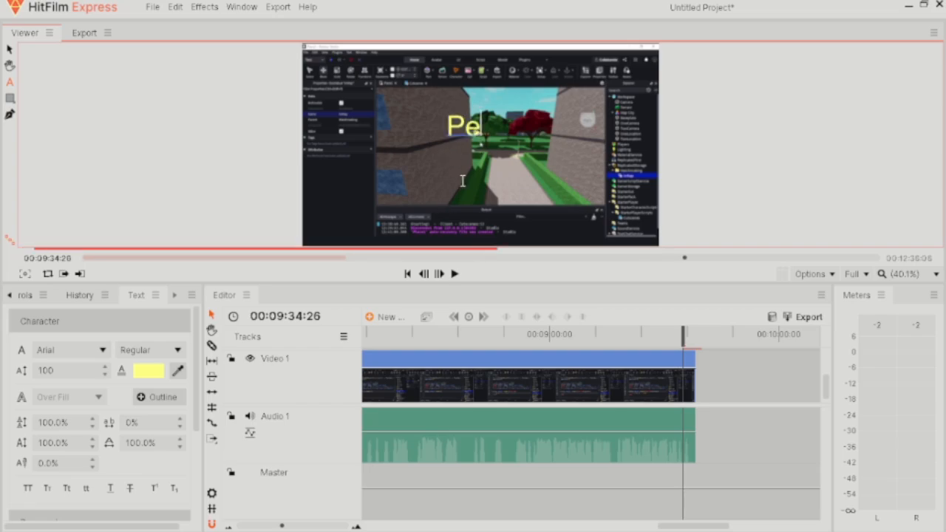
text(ace Out)
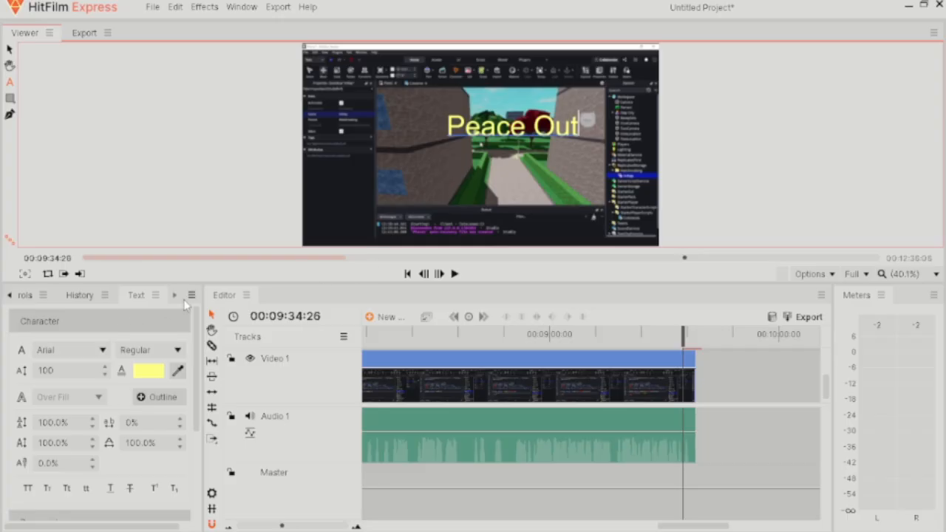
Step: Move the "Peace Out" caption down to the middle of the video frame
drag(447, 126, 591, 127)
click(546, 171)
drag(446, 136, 424, 164)
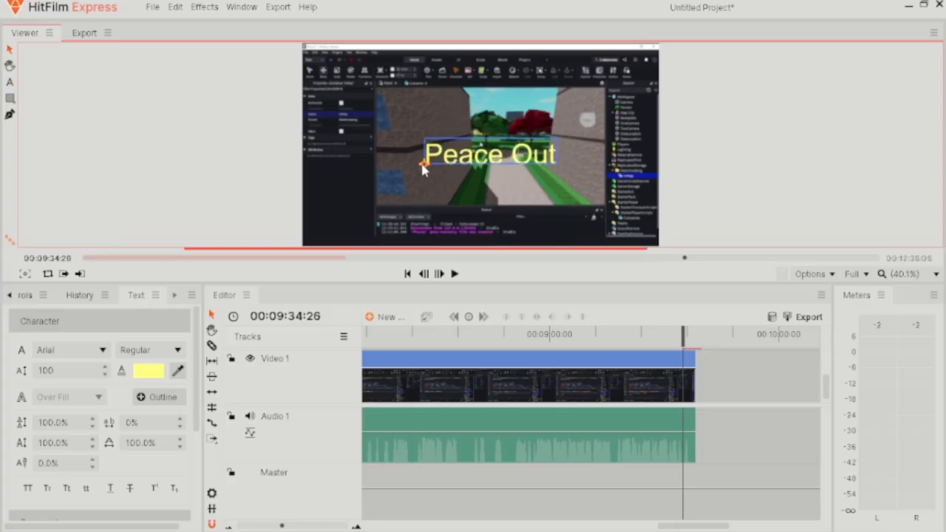
Step: Append an exclamation mark to make the caption "Peace Out!" and play back the ending up to 00:09:40:04
key(t)
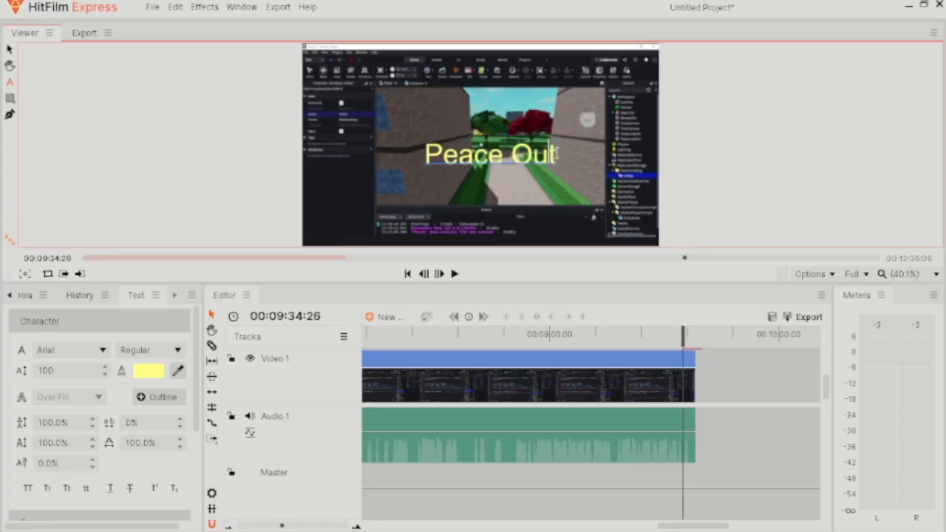
text(!)
click(460, 273)
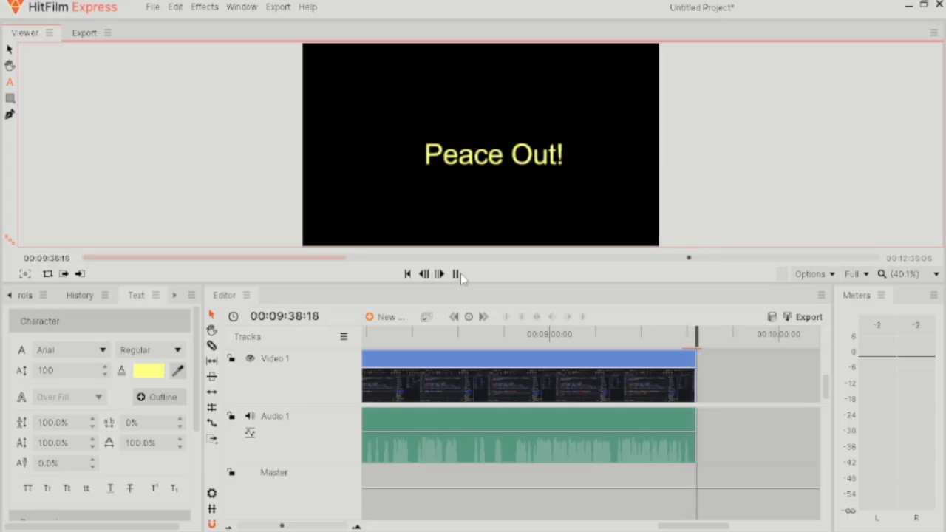
click(461, 274)
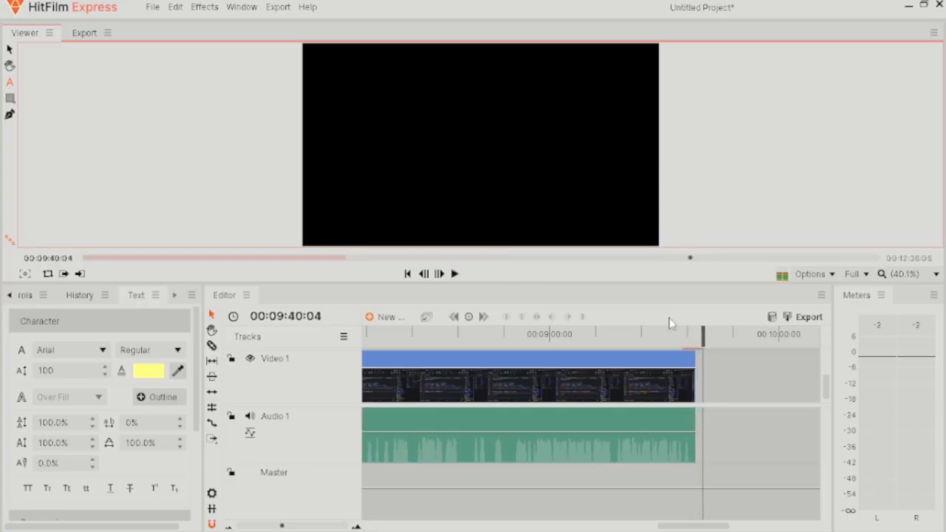
Step: Trim the end of the "Peace Out!" text clip to line up with the end of the last video clip
scroll(718, 384, up, 2)
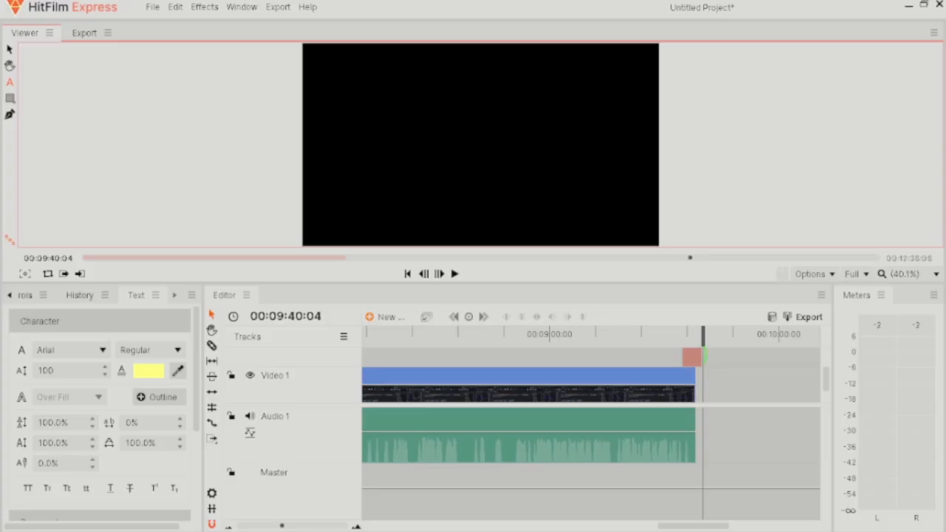
click(701, 357)
drag(704, 356, 695, 382)
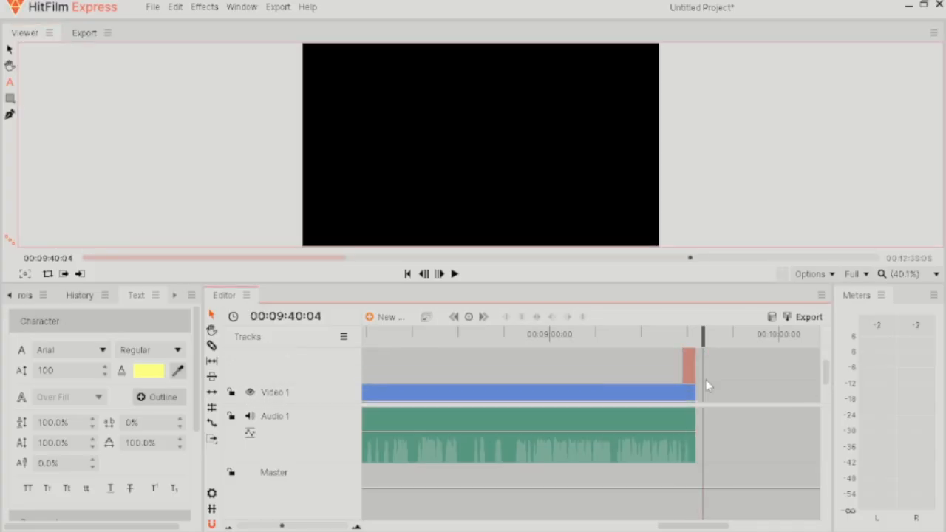
scroll(707, 377, down, 2)
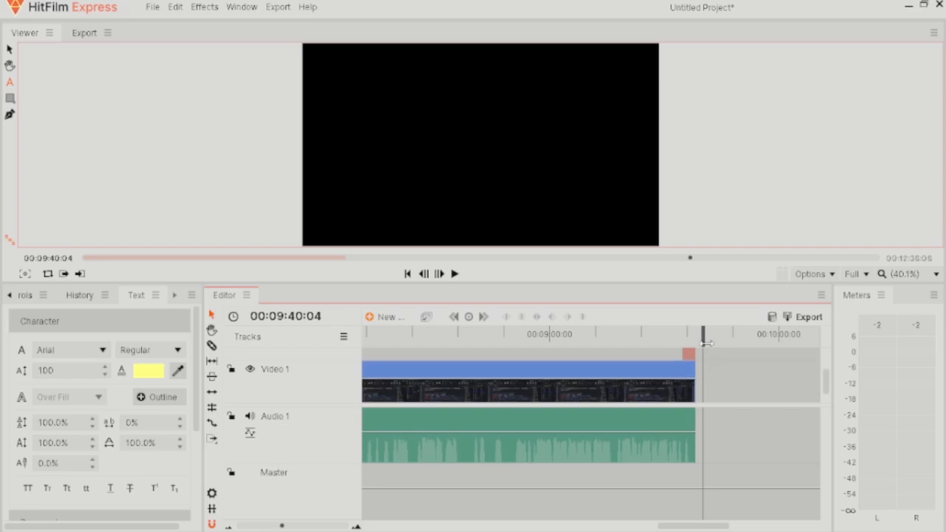
Step: Start exporting the edited timeline to an MP4 file in the Recording Videos folder
click(279, 9)
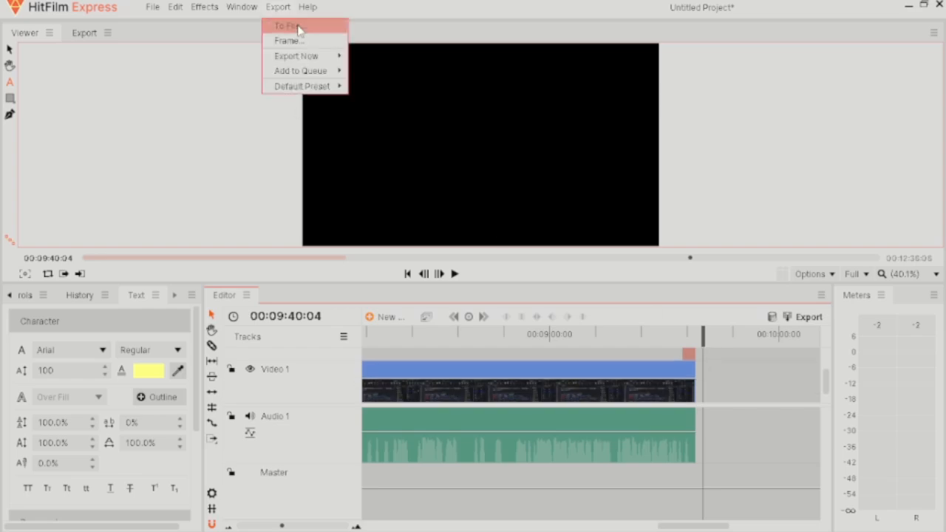
click(295, 25)
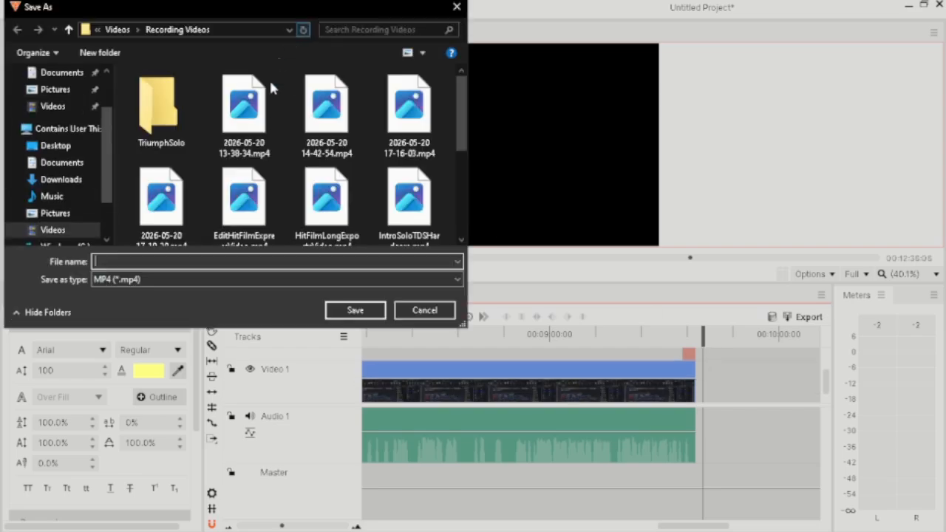
scroll(262, 174, down, 5)
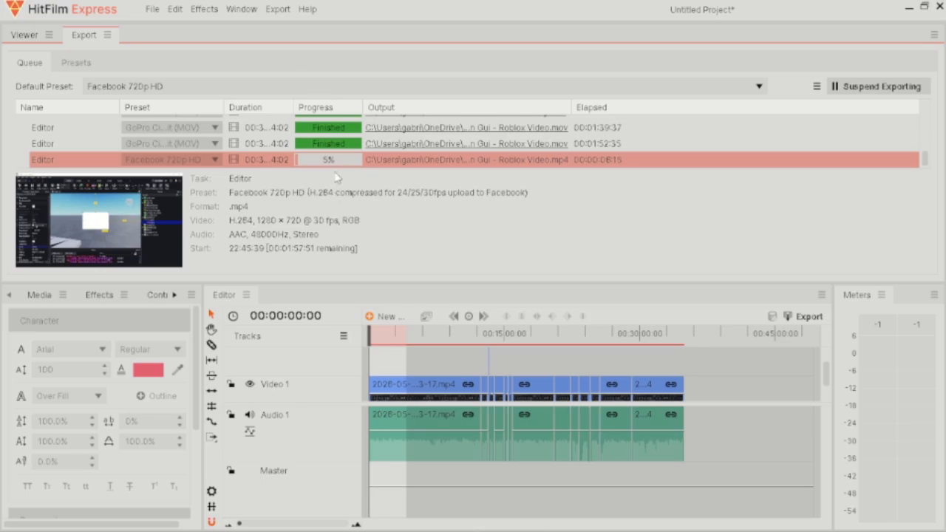
Step: Check the hardware decoding and encoding settings in the Render options and accept them
click(155, 11)
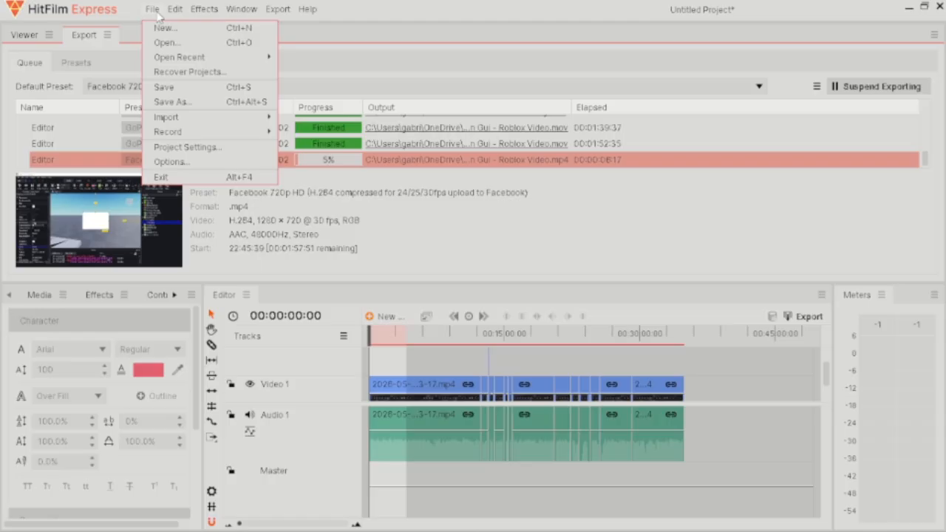
click(180, 165)
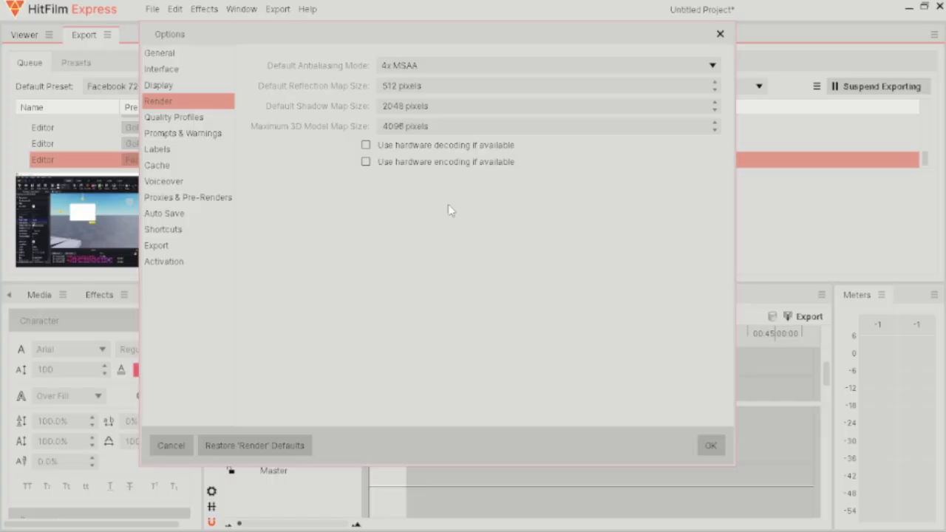
click(709, 445)
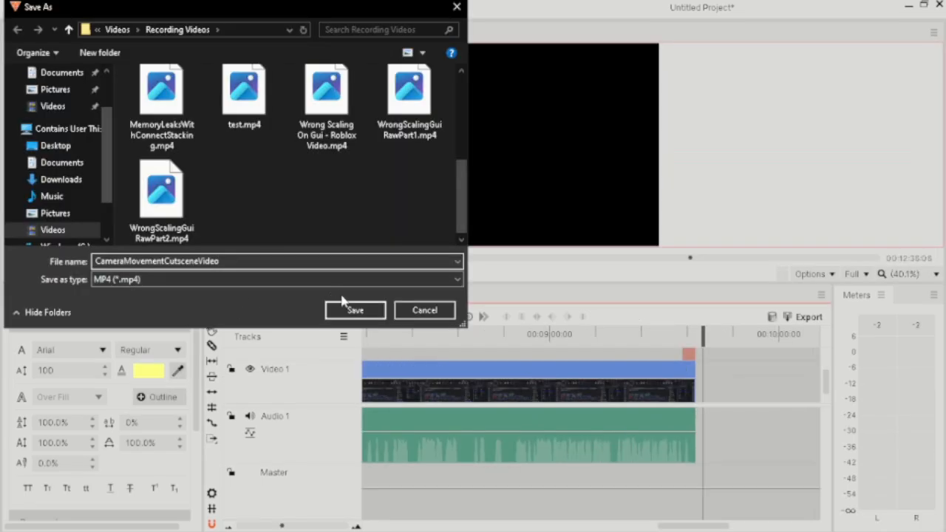
Step: Abandon the file save and examine the export queue, its default preset choices and the preset library
click(423, 310)
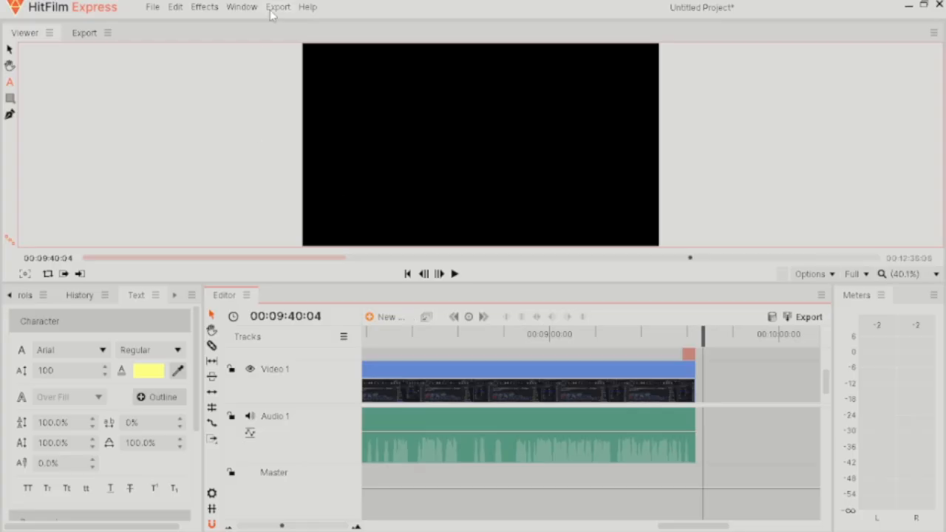
click(84, 34)
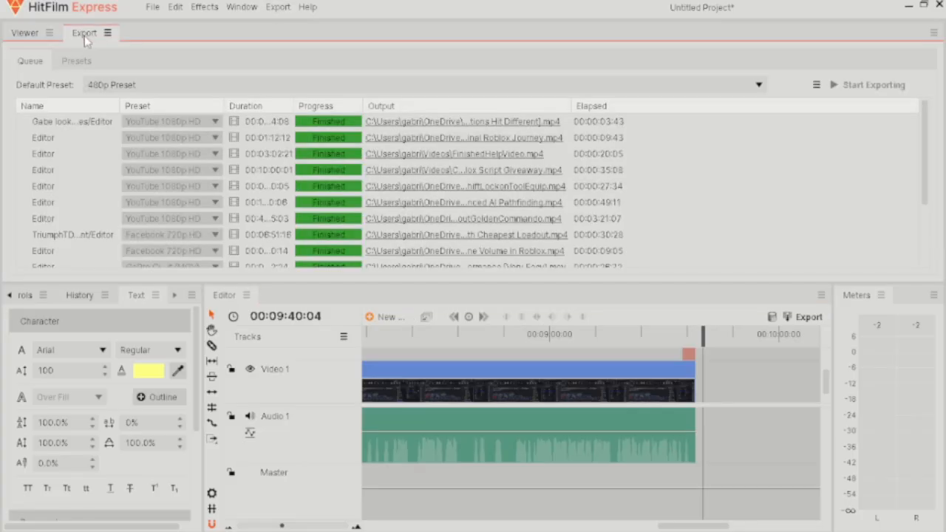
click(107, 33)
click(108, 34)
click(112, 84)
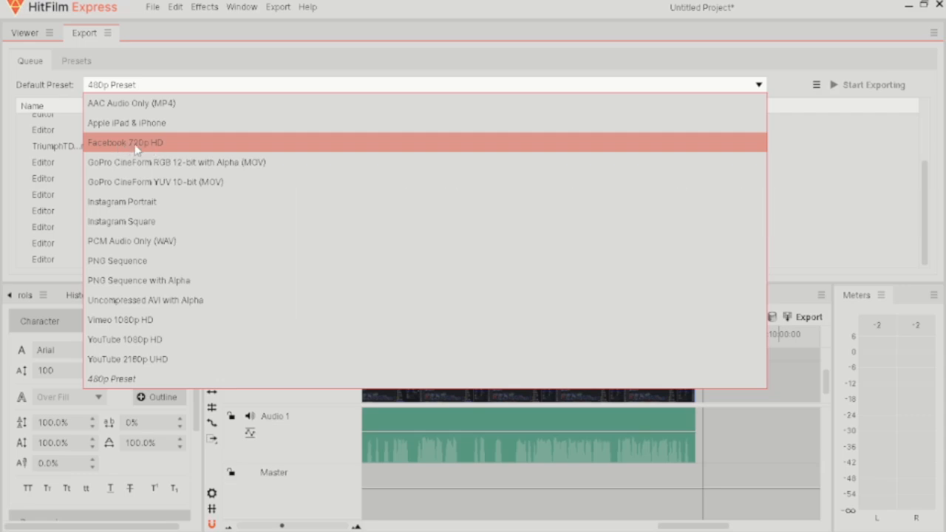
click(195, 49)
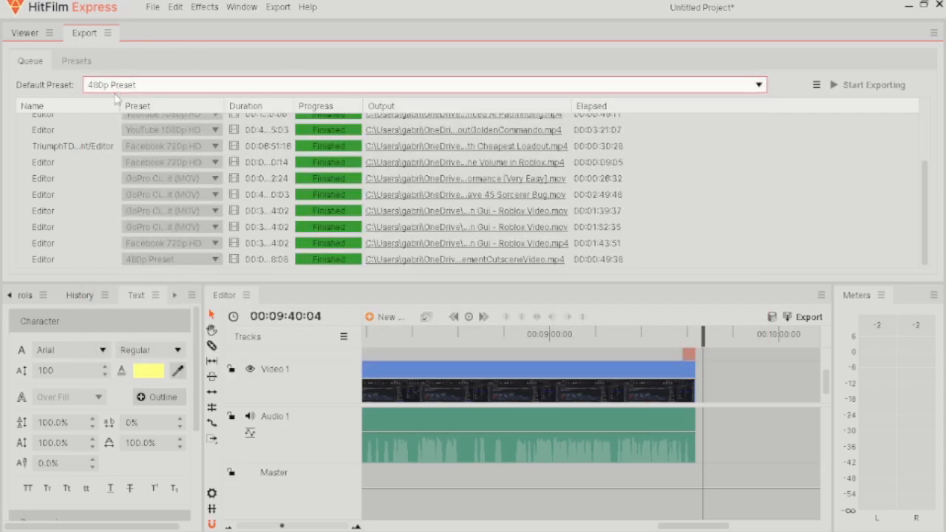
click(75, 62)
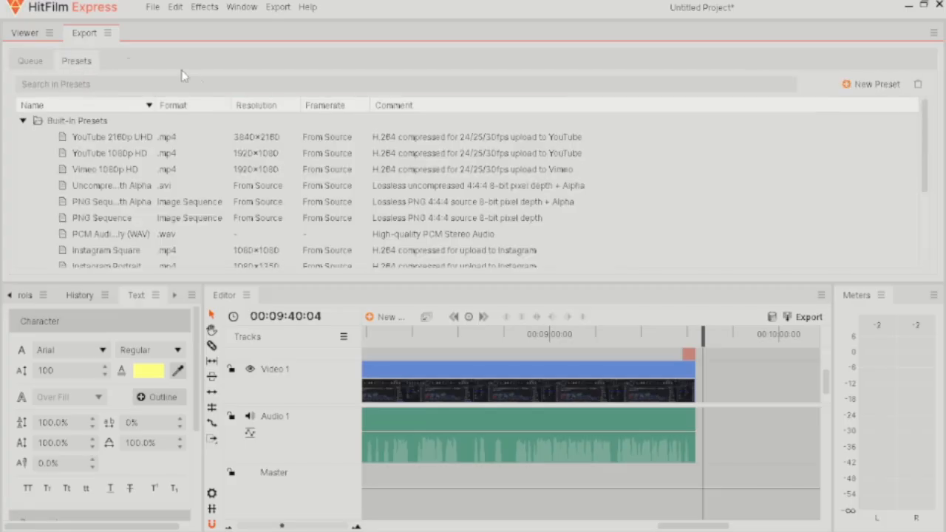
click(29, 60)
click(130, 85)
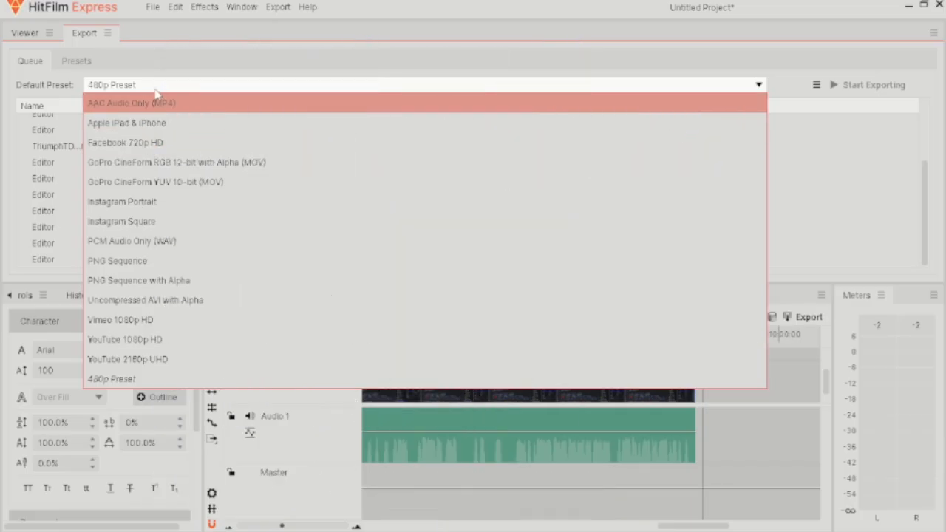
click(158, 92)
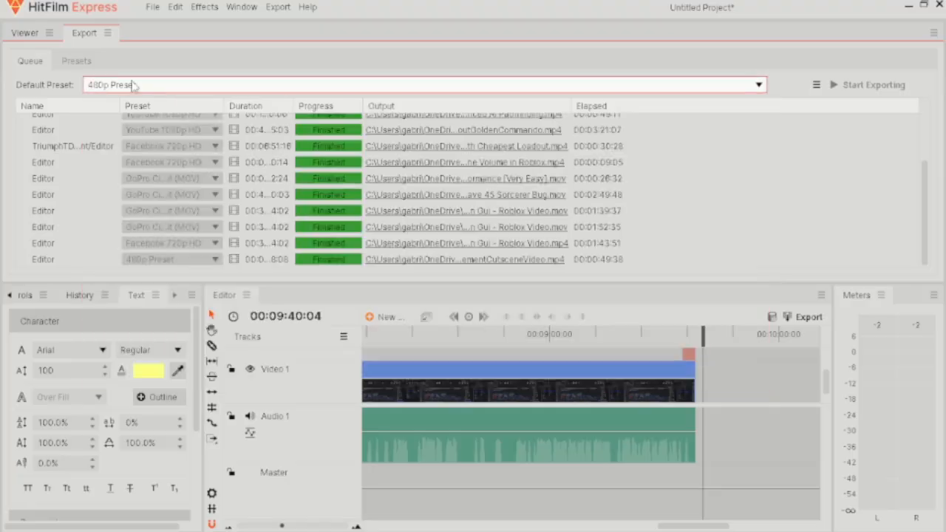
click(79, 62)
click(871, 84)
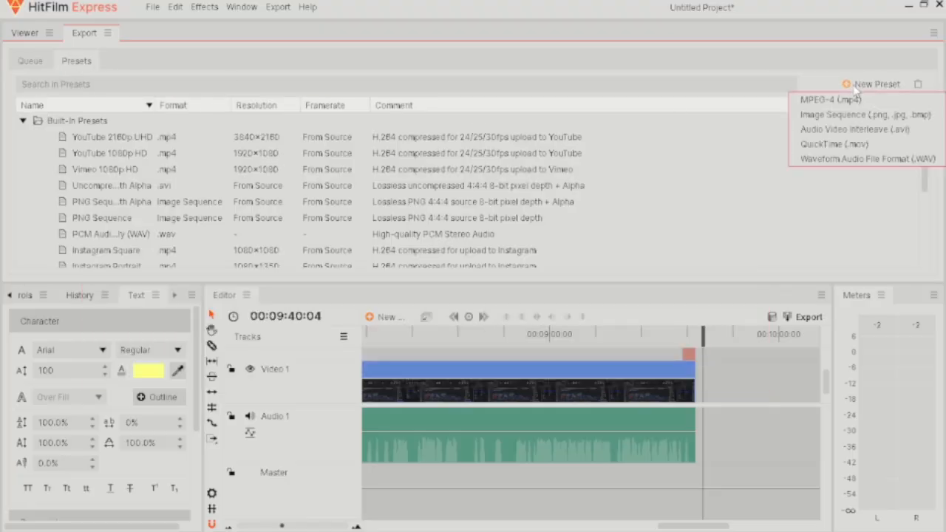
click(830, 100)
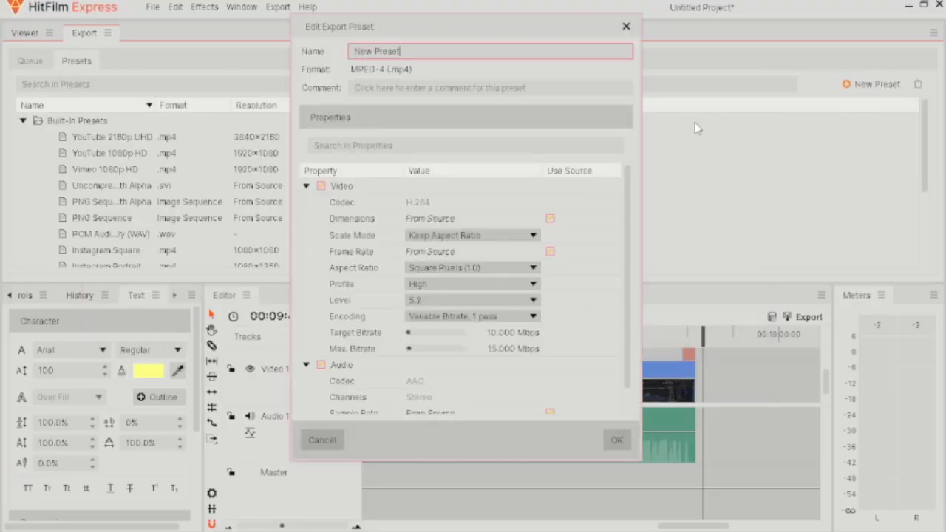
scroll(424, 233, down, 1)
scroll(426, 226, up, 1)
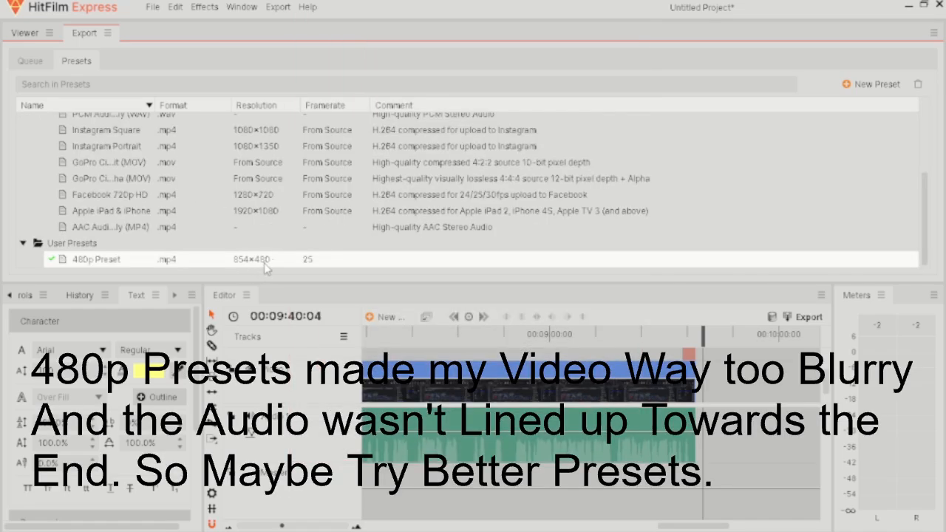
Step: Begin a new MPEG-4 export preset with 1920 × 1080 dimensions and the frame rate taken from the source
click(860, 86)
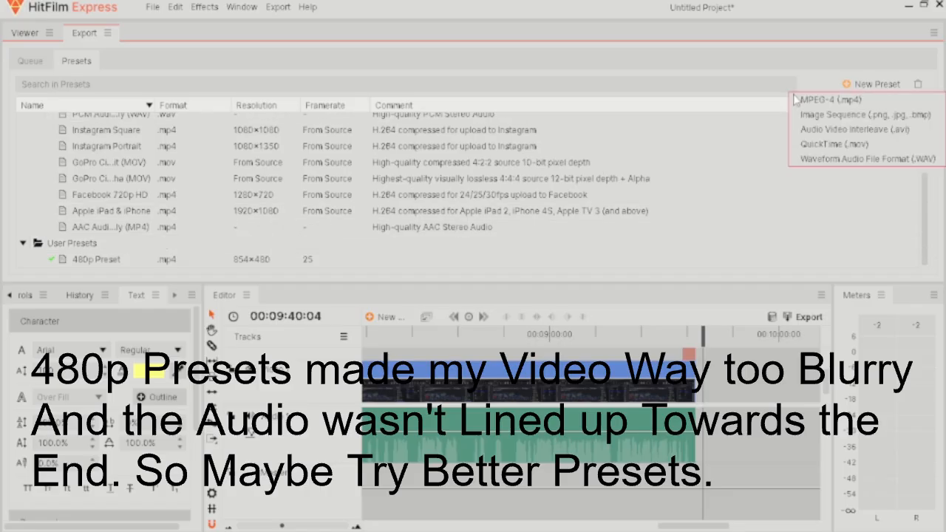
click(833, 102)
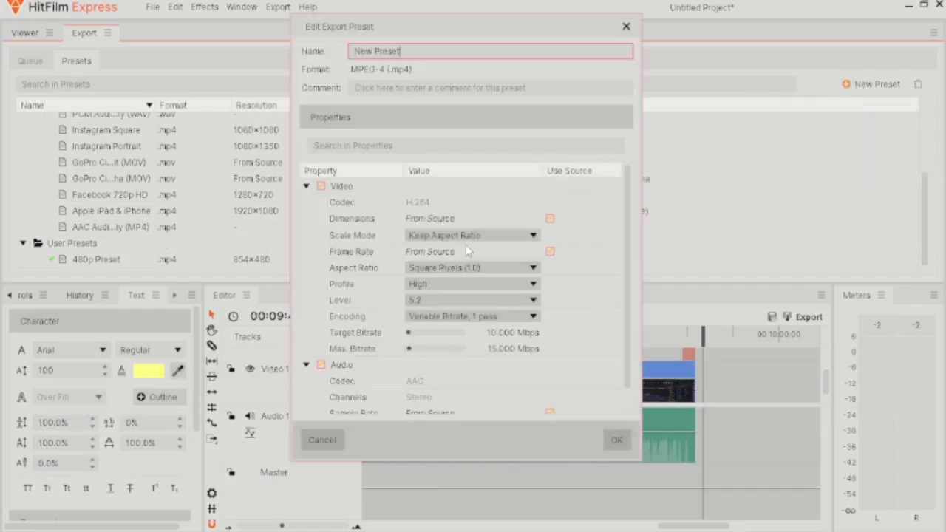
scroll(467, 252, down, 1)
scroll(432, 236, up, 1)
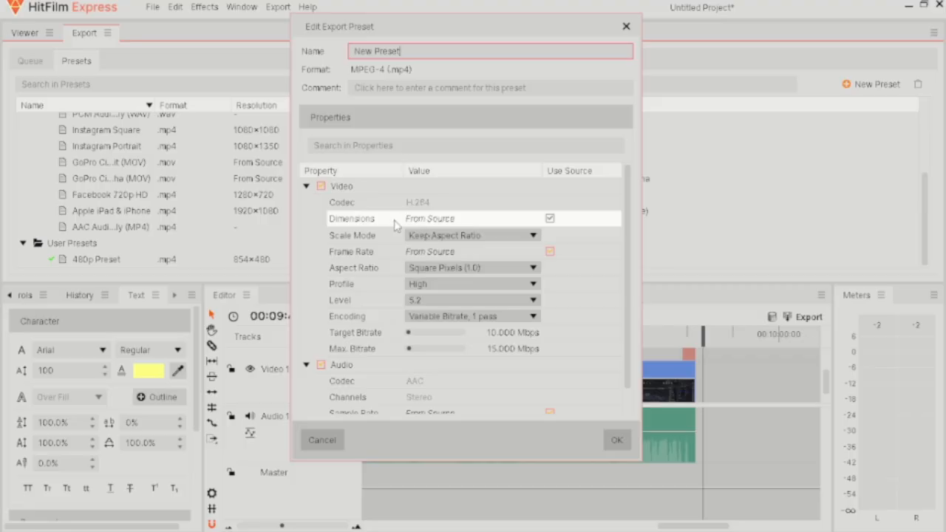
click(447, 220)
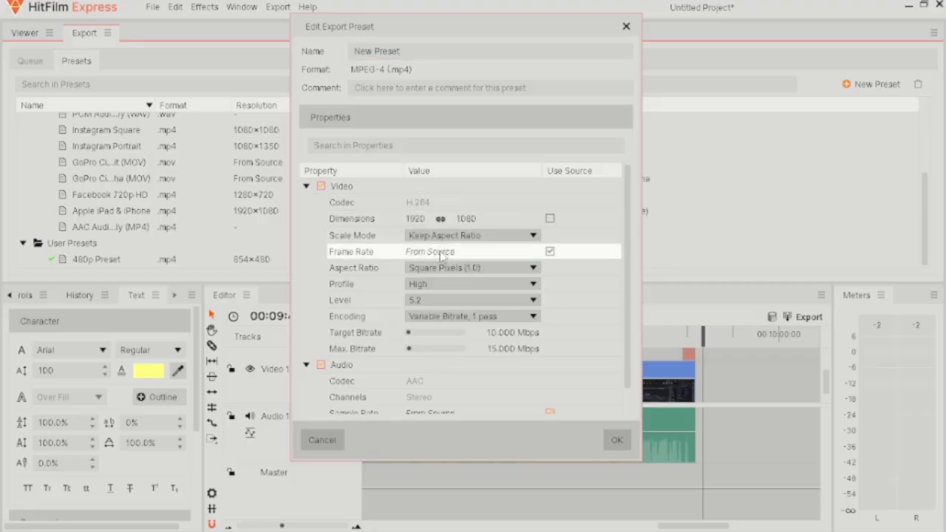
click(550, 251)
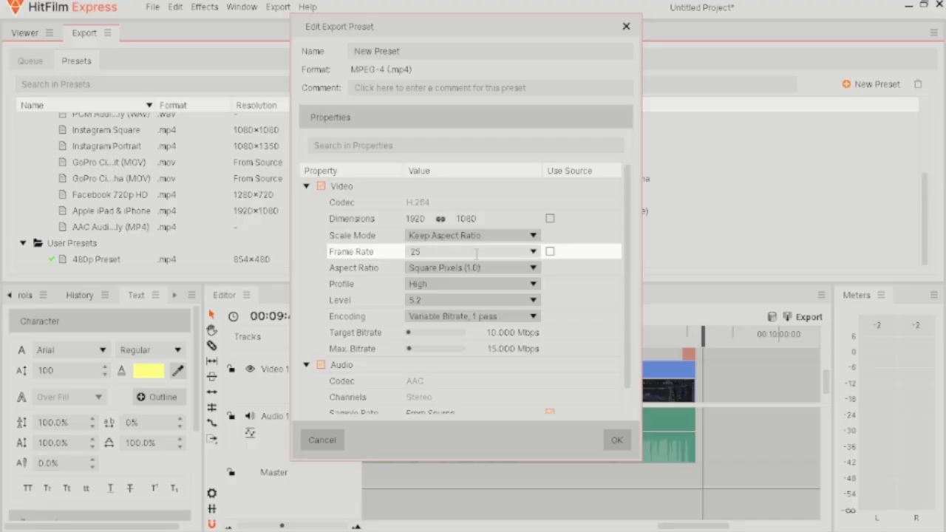
click(550, 251)
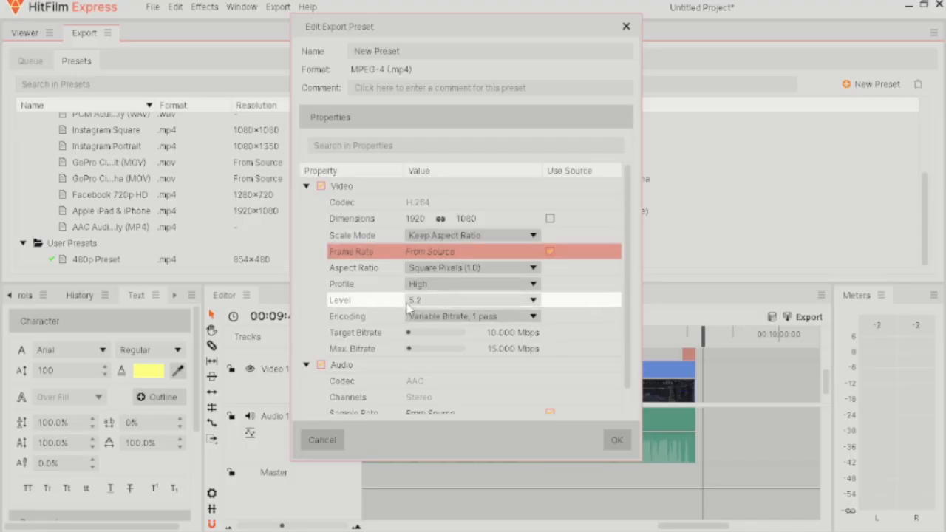
Step: Set the preset's target bitrate to 5 Mbps and its maximum bitrate to 10 Mbps
scroll(405, 295, down, 1)
scroll(405, 295, down, 1)
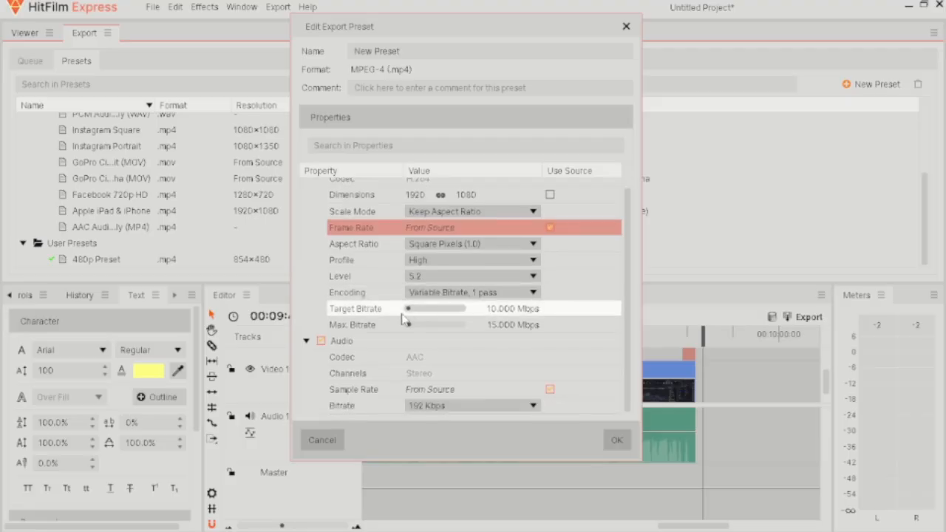
drag(410, 309, 406, 310)
click(509, 309)
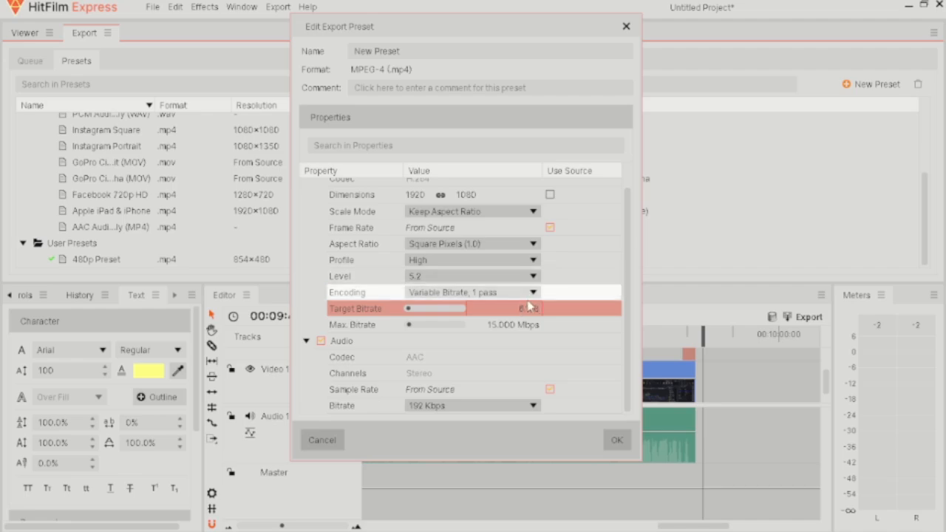
text(5)
key(Return)
click(515, 322)
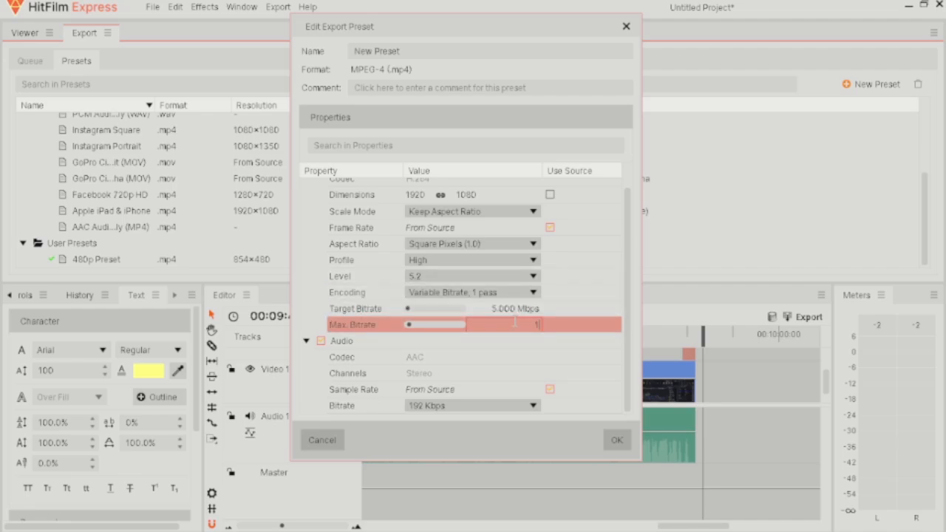
key(Return)
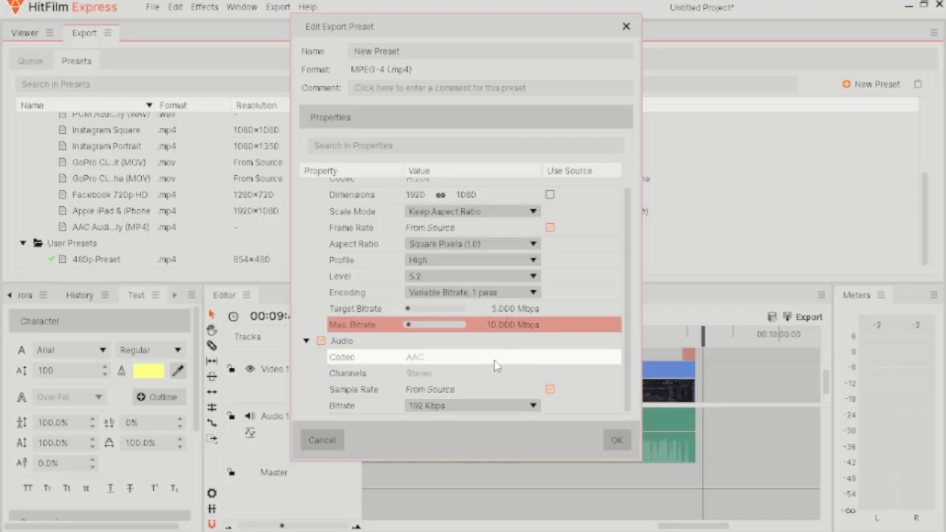
Step: Name the new preset "480P Video" and close the preset editor without saving
click(446, 51)
key(BackSpace)
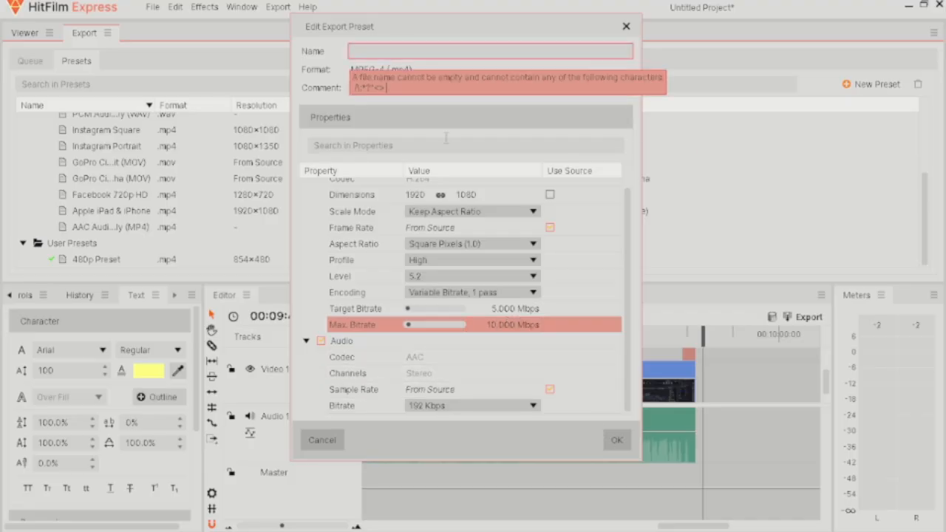
text(480P Video)
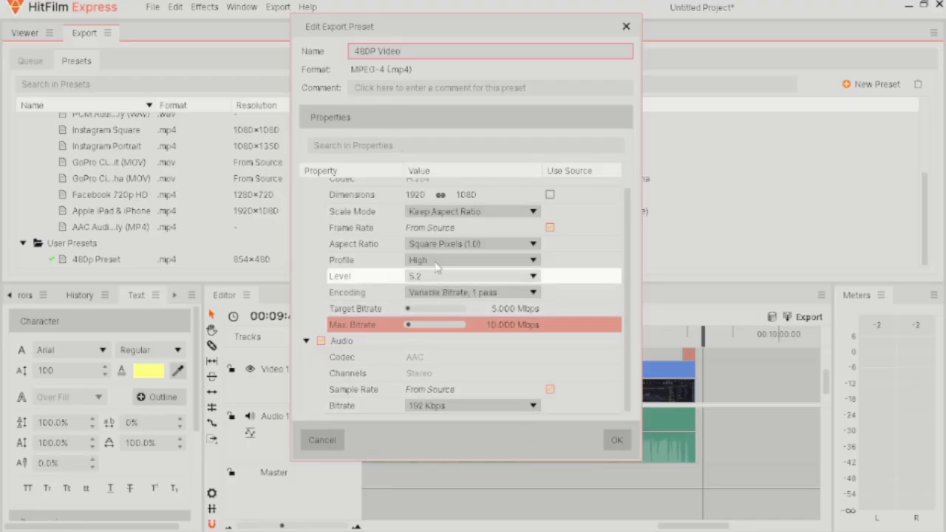
click(626, 26)
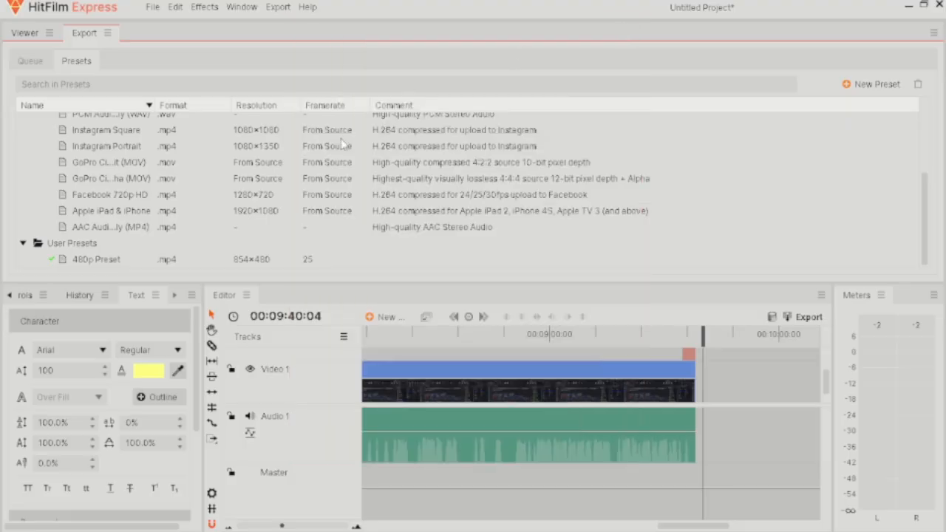
Step: Select the existing 480p Preset and look through the actions available for it
click(189, 254)
right_click(189, 254)
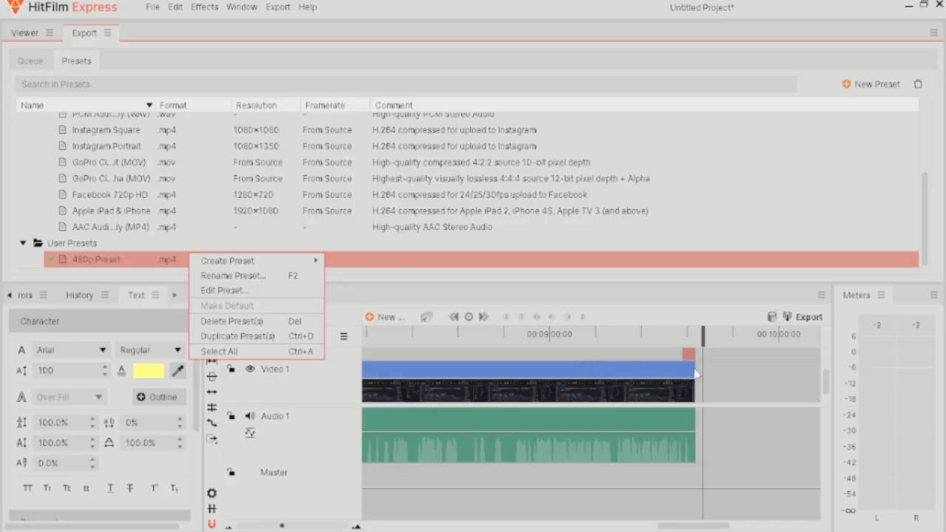
click(655, 421)
Step: Select the last clip on the Video 1 track and look through the actions available for it
click(675, 379)
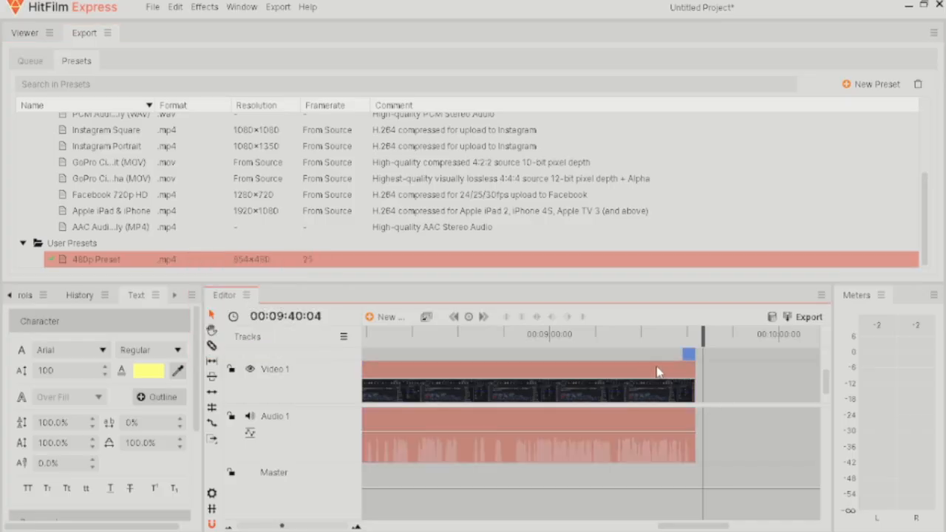
right_click(658, 372)
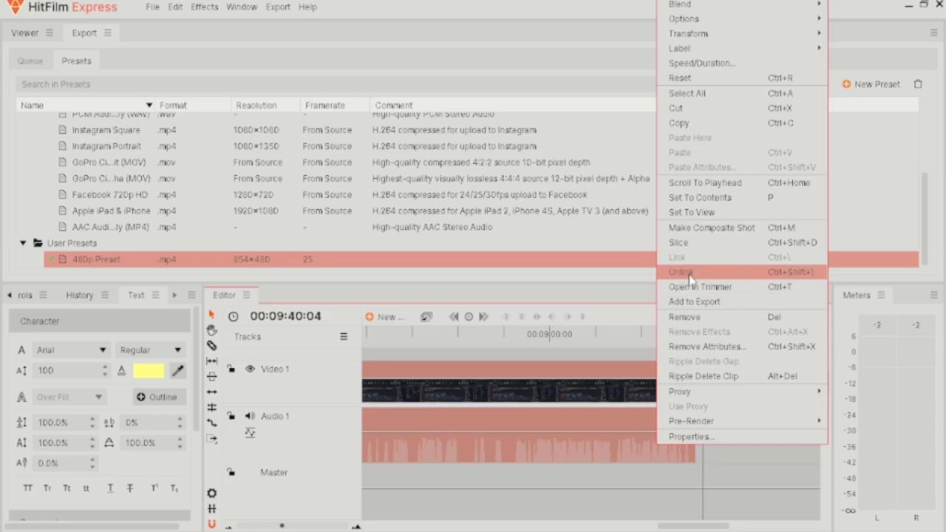
click(600, 355)
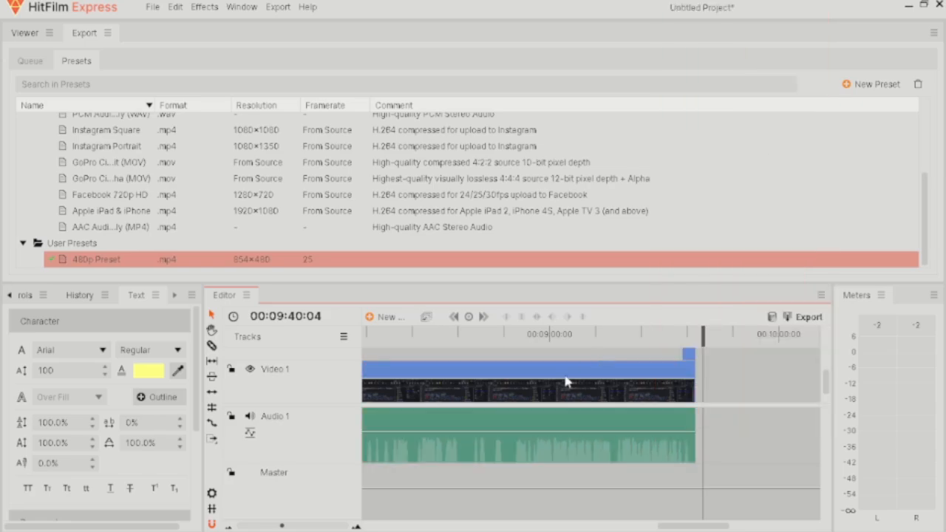
mouse_move(547, 425)
mouse_down()
mouse_move(581, 424)
mouse_move(546, 424)
mouse_up()
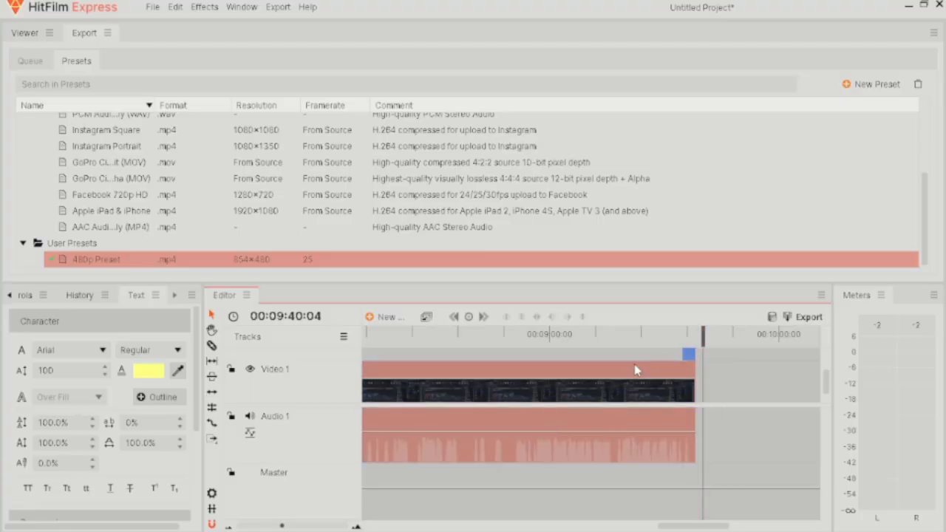
right_click(634, 369)
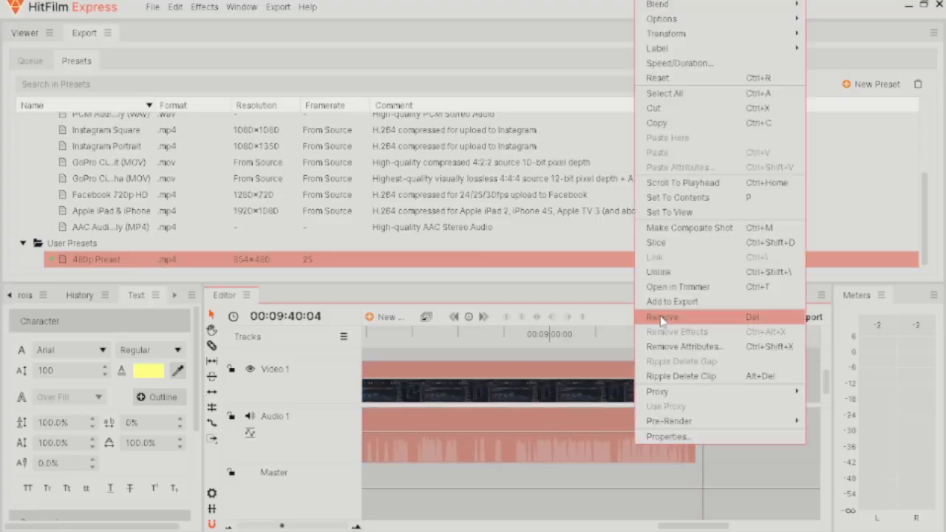
click(675, 279)
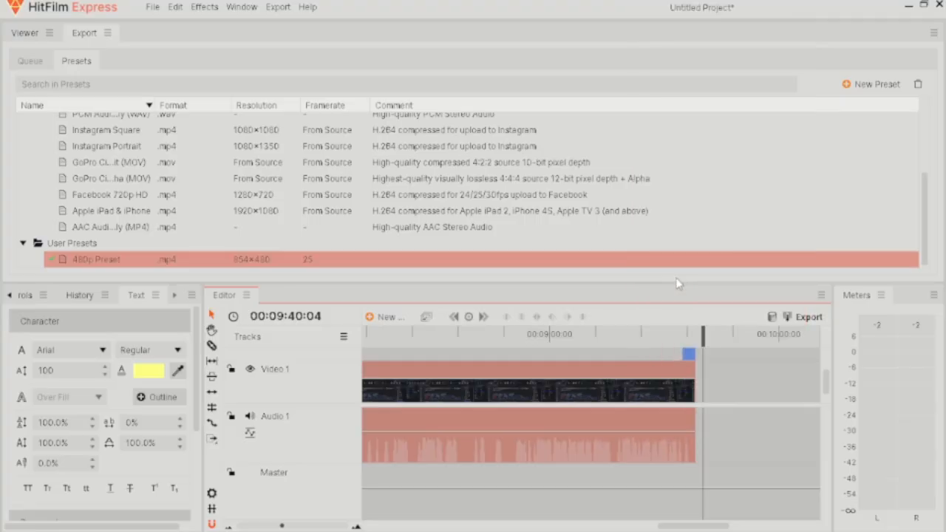
click(710, 371)
mouse_move(645, 409)
mouse_down()
mouse_move(673, 422)
mouse_move(652, 424)
mouse_up()
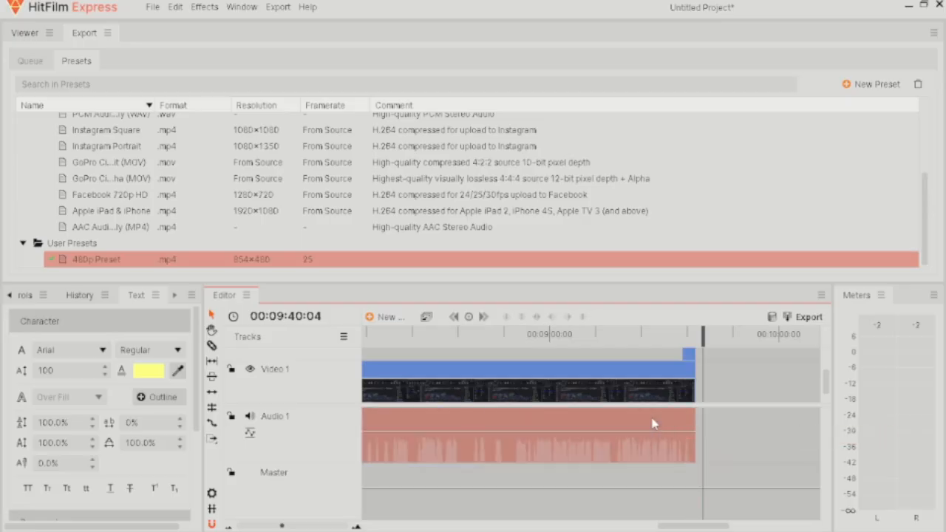
click(705, 399)
scroll(721, 396, down, 5)
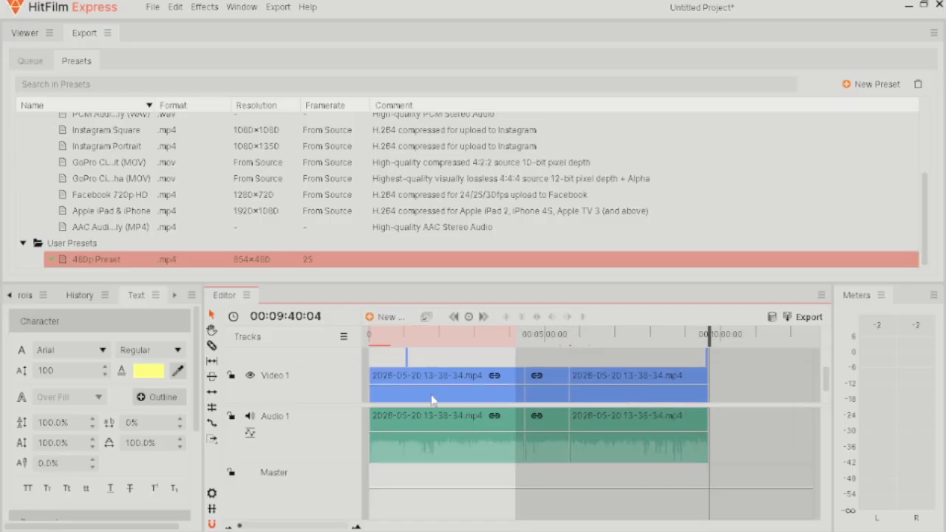
scroll(434, 400, down, 1)
scroll(434, 401, up, 3)
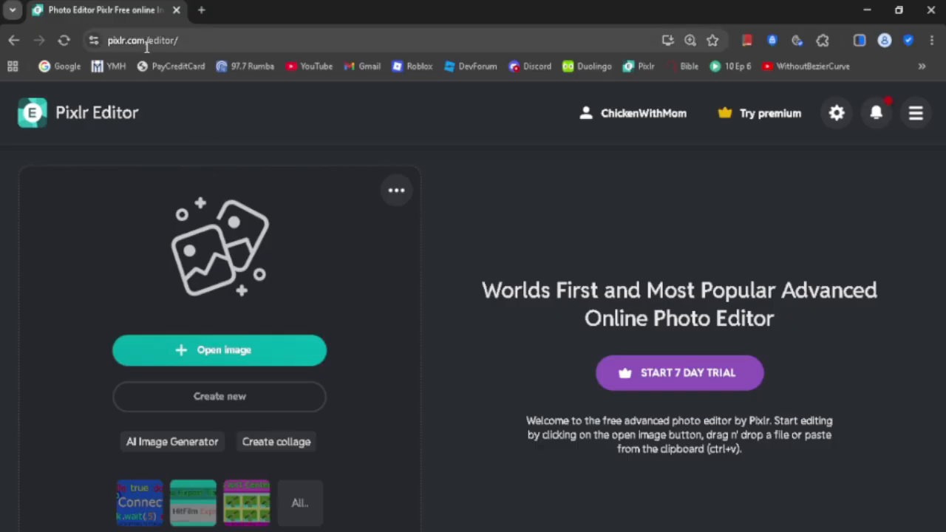
Step: Switch to Pixlr Editor in the browser and start a new image with the Thumb 720p preset, 1280 × 720 px
drag(145, 40, 208, 42)
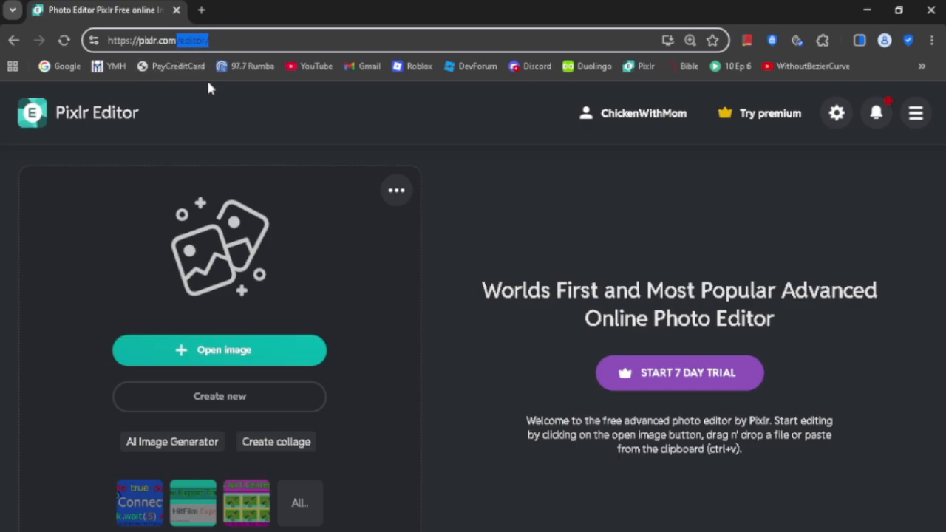
click(259, 398)
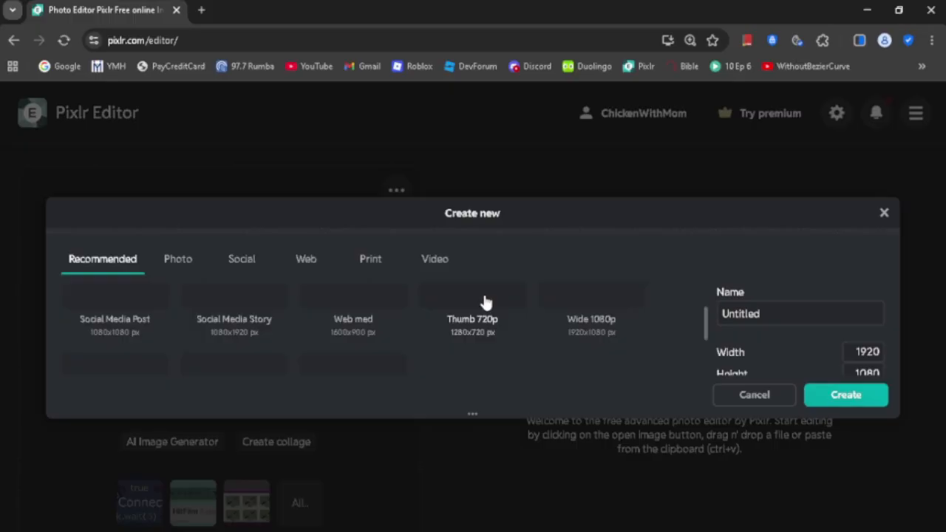
click(488, 336)
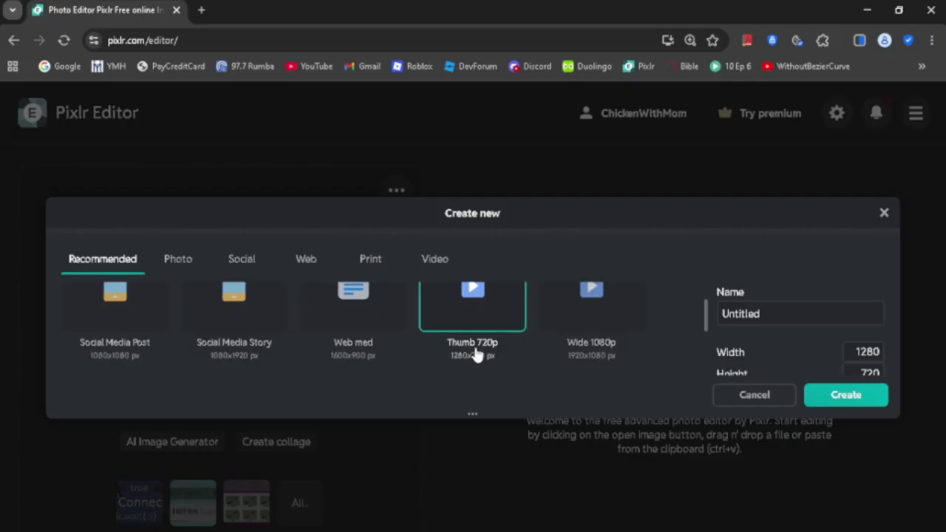
scroll(466, 344, down, 2)
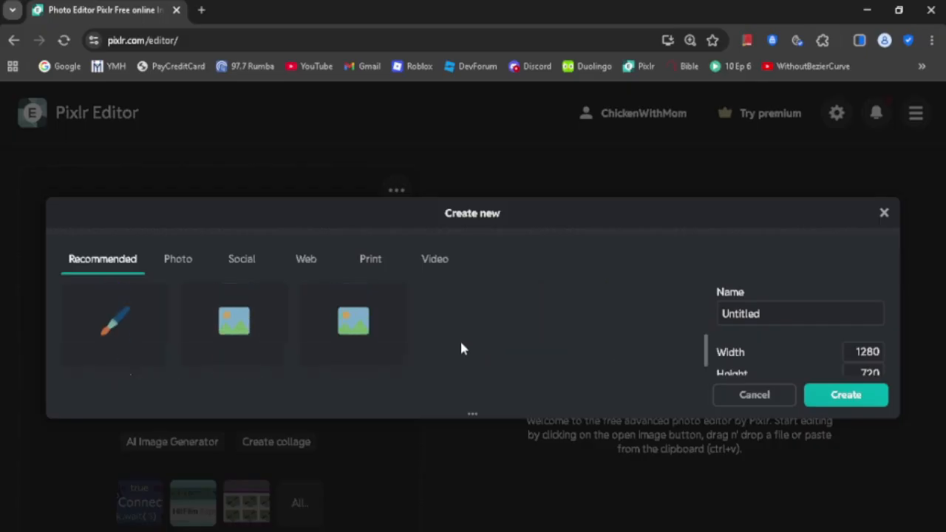
scroll(461, 348, up, 2)
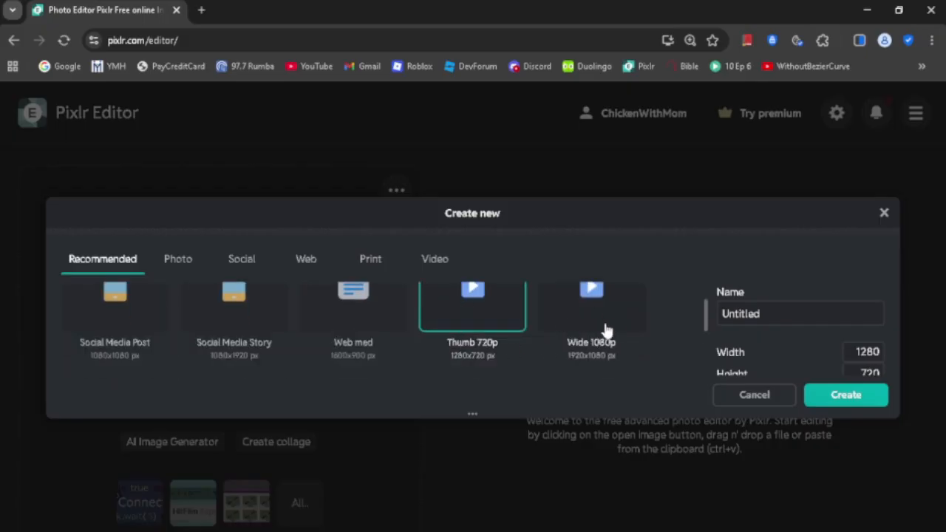
scroll(517, 347, up, 1)
scroll(531, 353, down, 1)
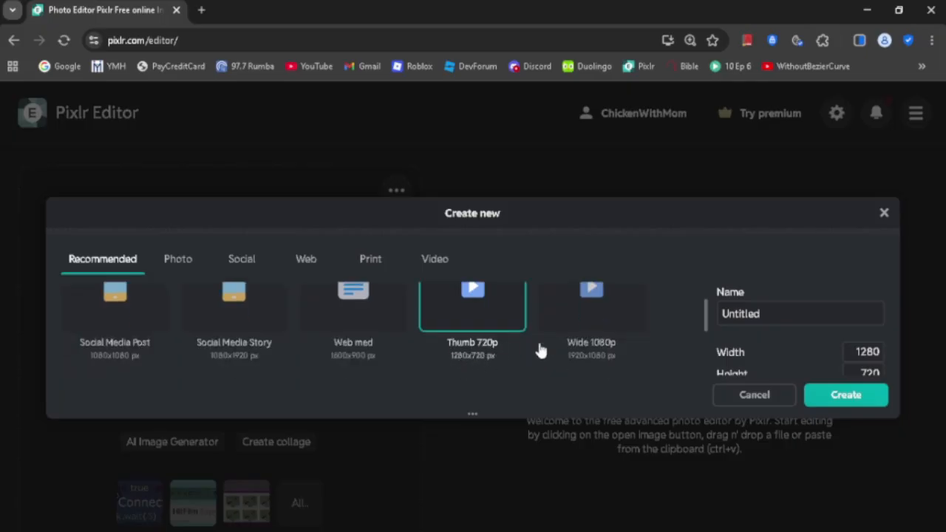
Step: Name the new image "CameraMovementCutsceneThumbnail" and create it
double_click(750, 311)
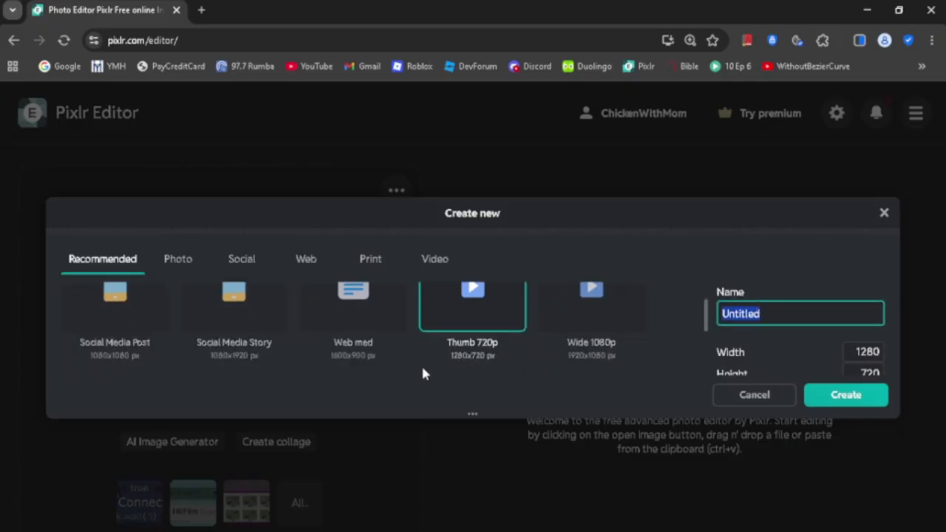
key(BackSpace)
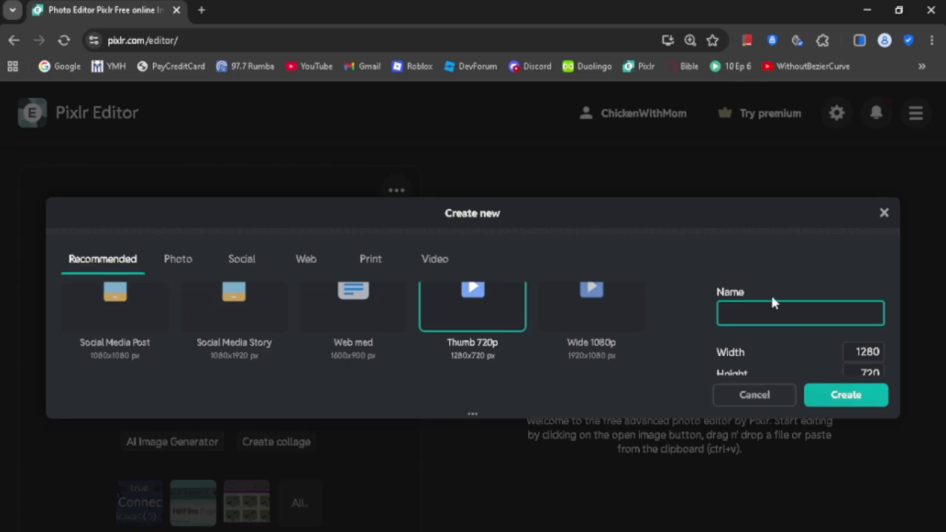
text(CameraCutscene)
click(761, 314)
text(Mpvement)
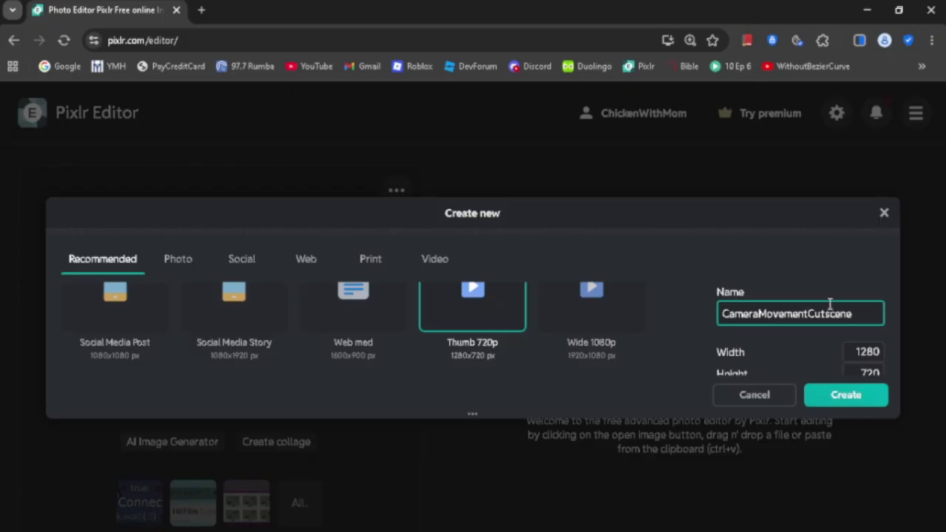
text(umbnail)
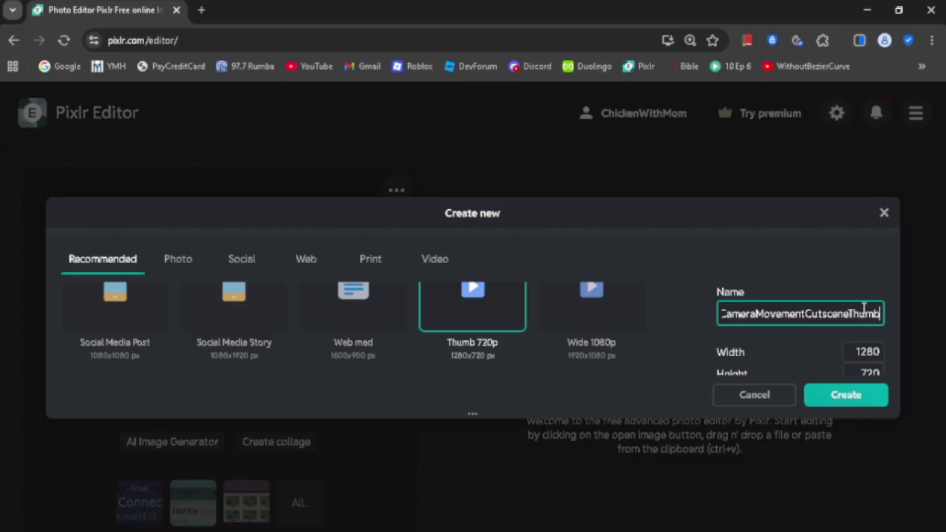
click(842, 396)
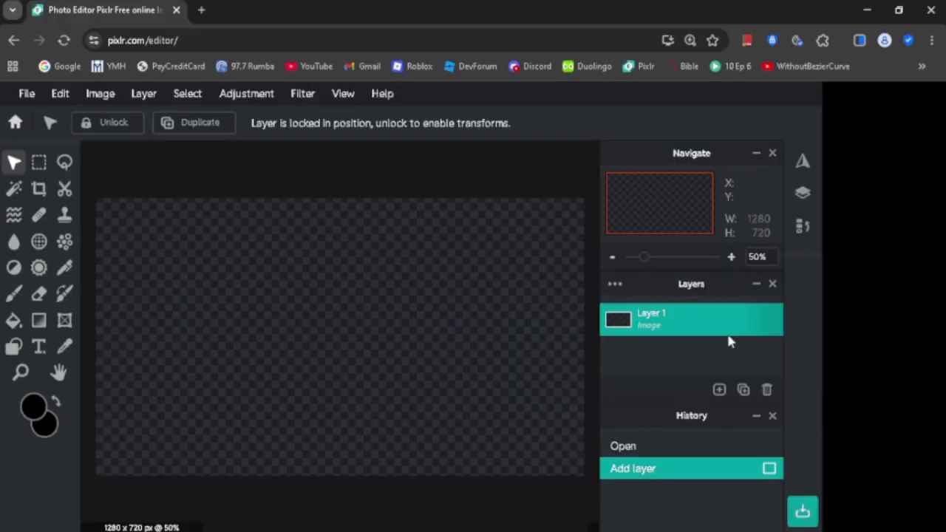
Step: Choose the Fill tool and set the foreground colour to grey #9A9A9A
click(23, 325)
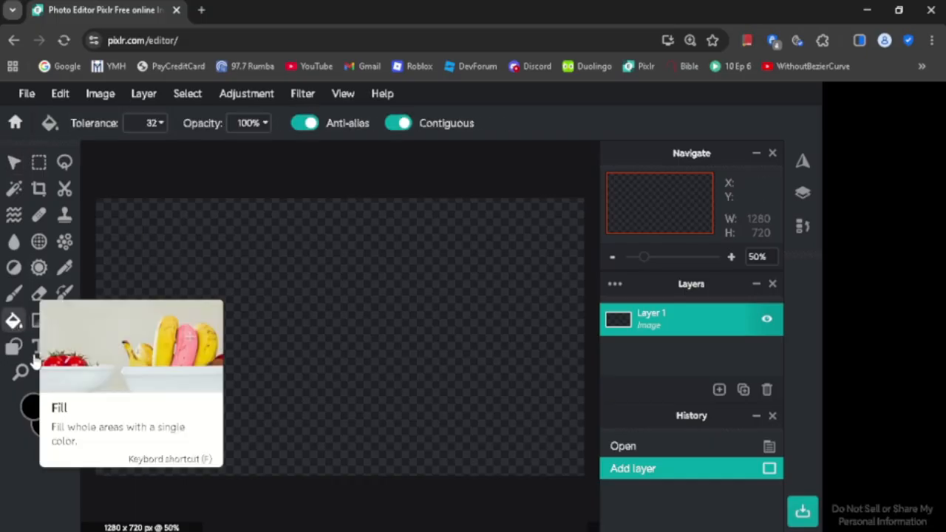
click(34, 407)
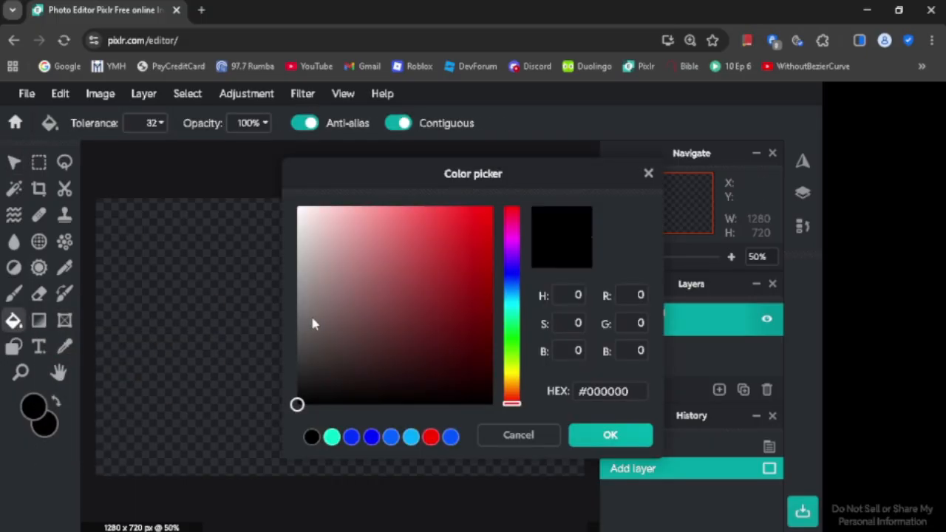
drag(313, 324, 294, 289)
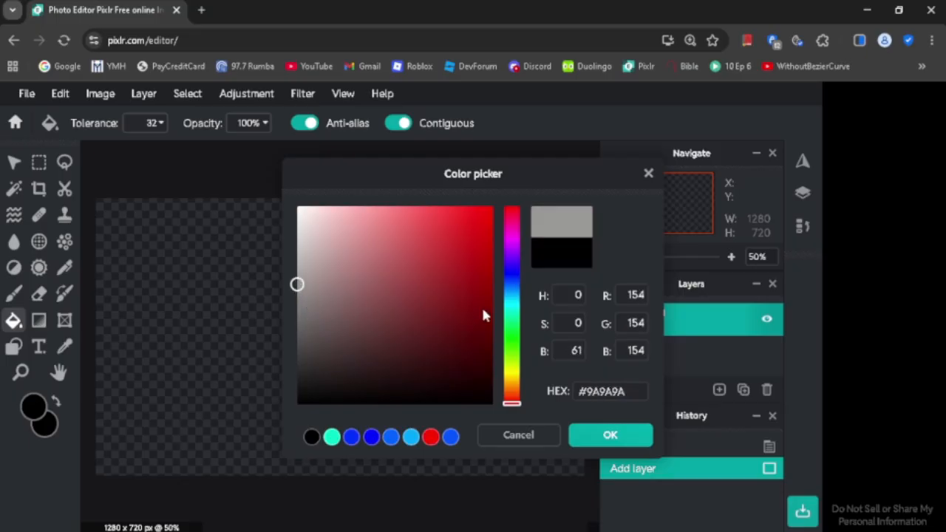
click(510, 303)
drag(510, 306, 511, 311)
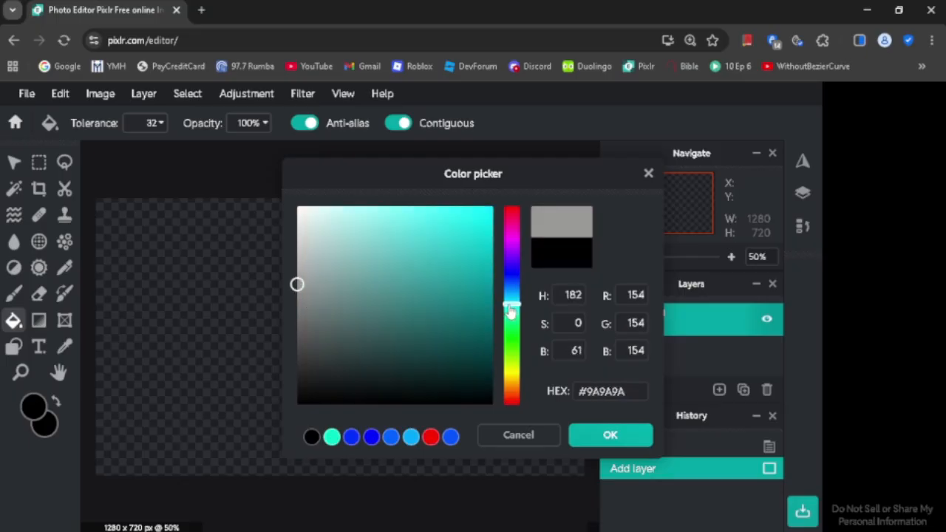
click(585, 440)
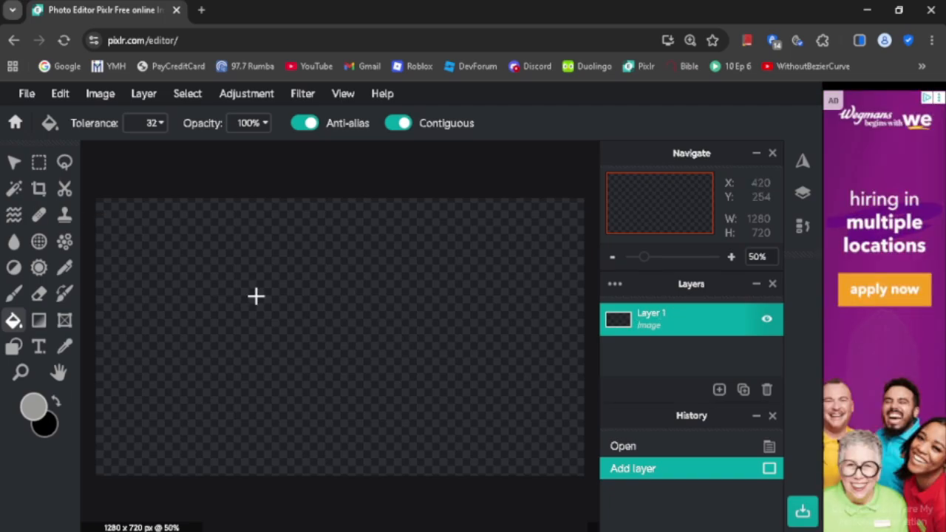
Step: Fill the blank canvas with the grey foreground colour and undo that fill
click(217, 230)
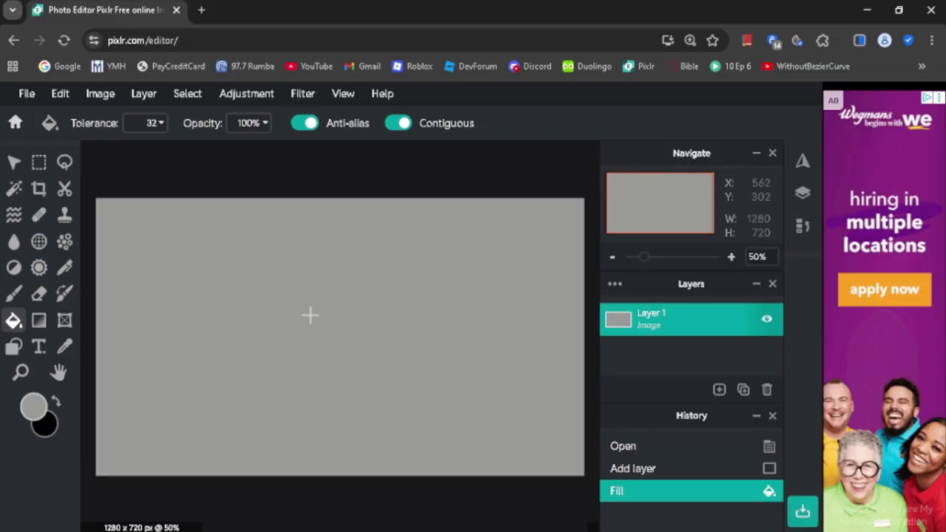
key(ctrl+z)
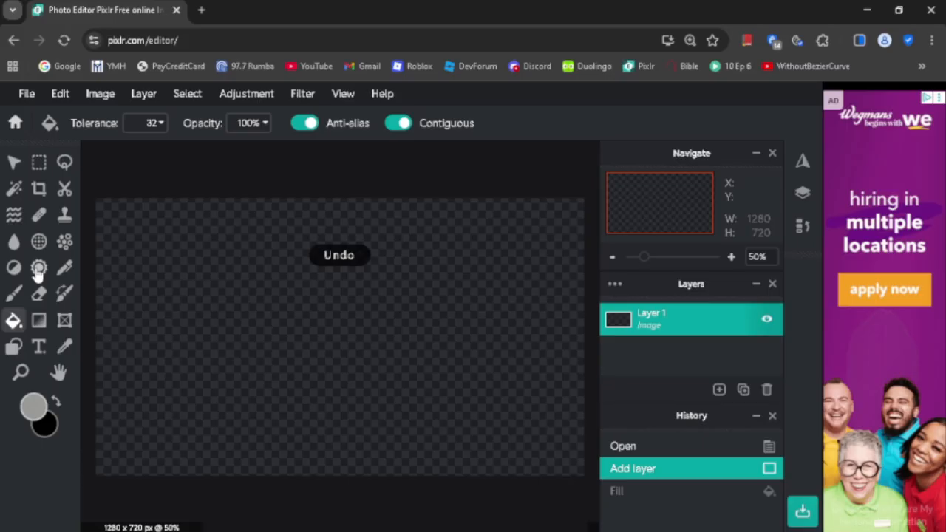
Step: Paint a grey smiley with the Brush: a curved mouth, two eyes and a closed face outline reaching the canvas's upper edge
click(14, 293)
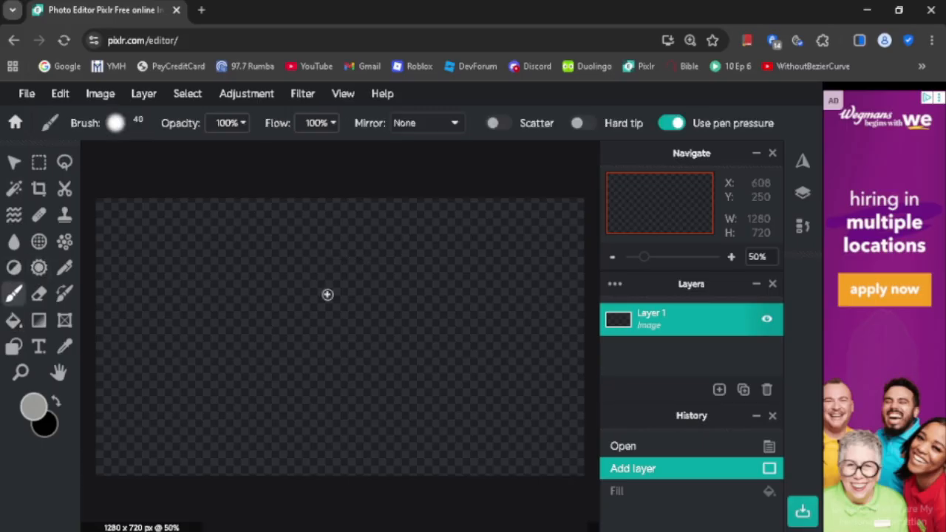
mouse_move(260, 321)
mouse_down()
mouse_move(304, 349)
mouse_move(384, 325)
mouse_up()
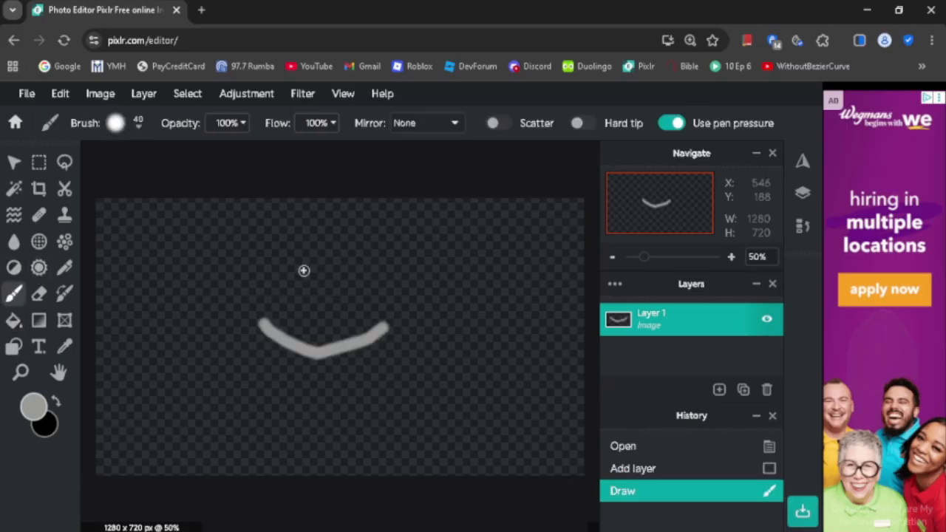
drag(303, 269, 314, 273)
drag(369, 268, 365, 277)
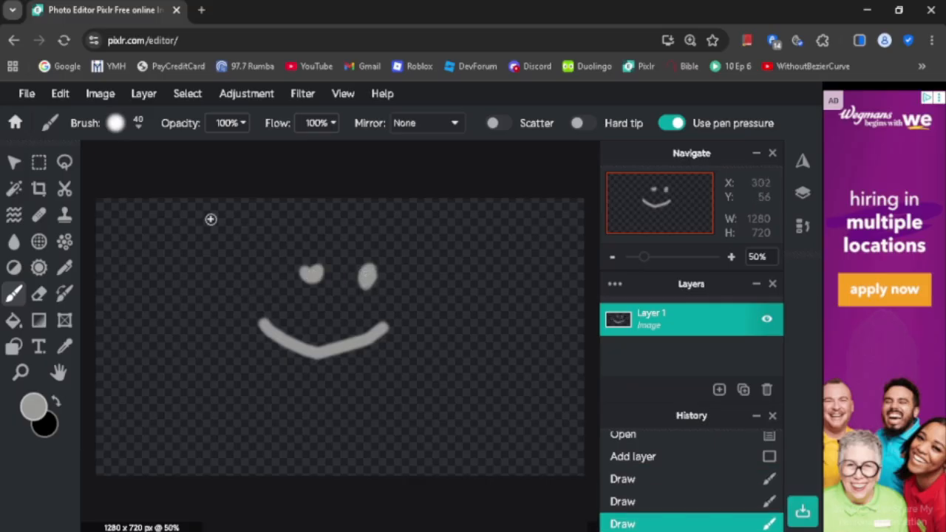
mouse_move(156, 202)
mouse_down()
mouse_move(128, 238)
mouse_move(116, 291)
mouse_move(125, 372)
mouse_move(197, 409)
mouse_move(305, 418)
mouse_move(396, 399)
mouse_move(457, 327)
mouse_move(421, 250)
mouse_move(367, 192)
mouse_up()
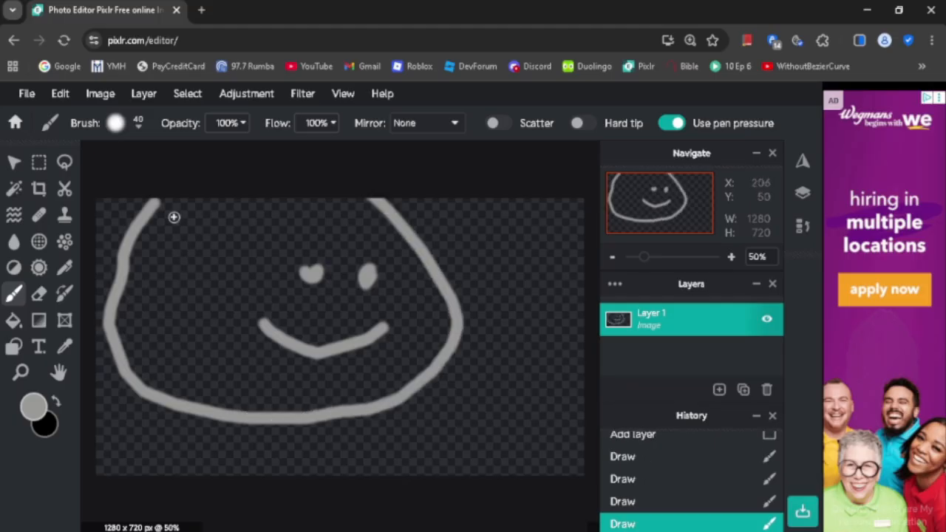
drag(157, 204, 370, 191)
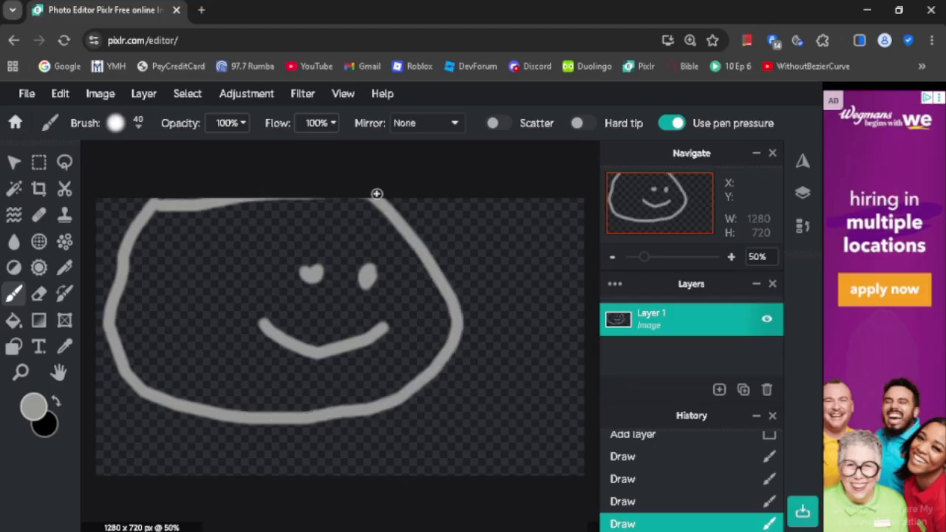
Step: Set the foreground colour to red #B54646 and fill the inside of the face outline with it
click(35, 413)
click(417, 265)
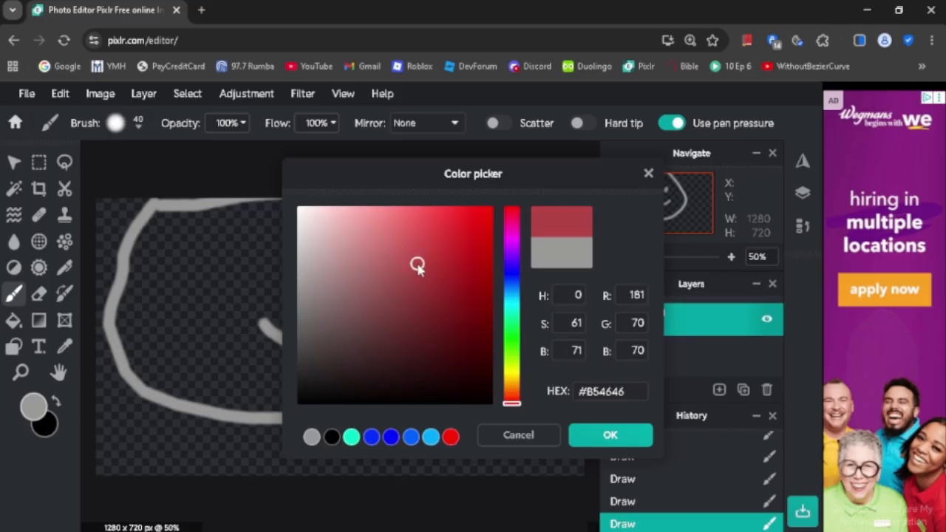
click(596, 441)
click(13, 320)
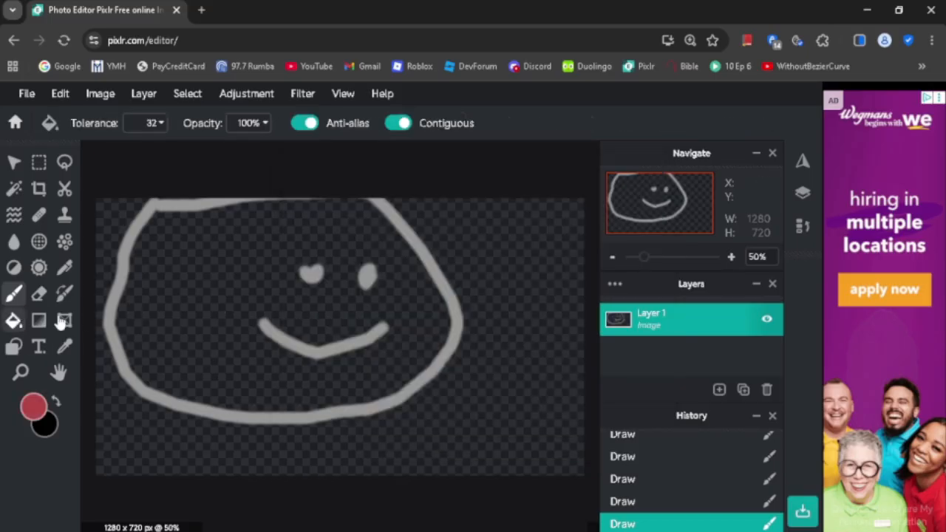
click(214, 332)
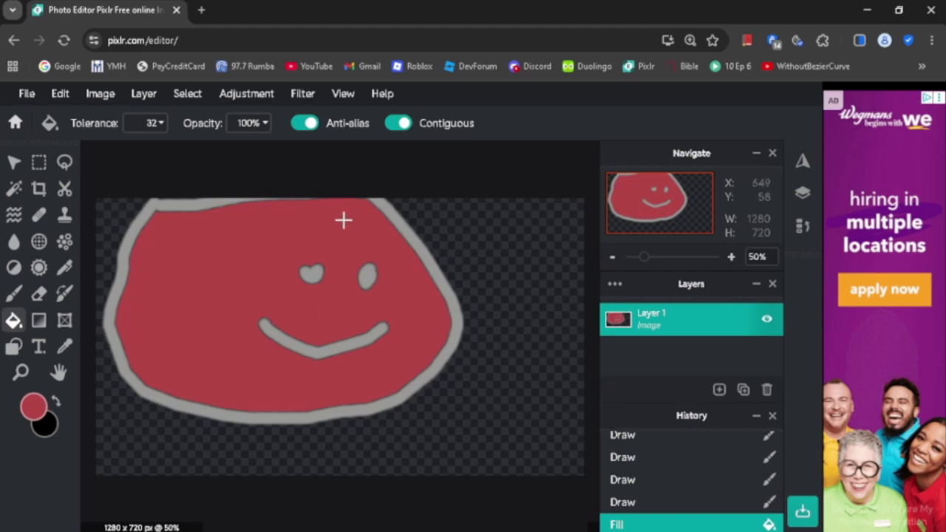
Step: Undo the red fill and all the grey brush strokes of the smiley so the canvas is empty
click(14, 162)
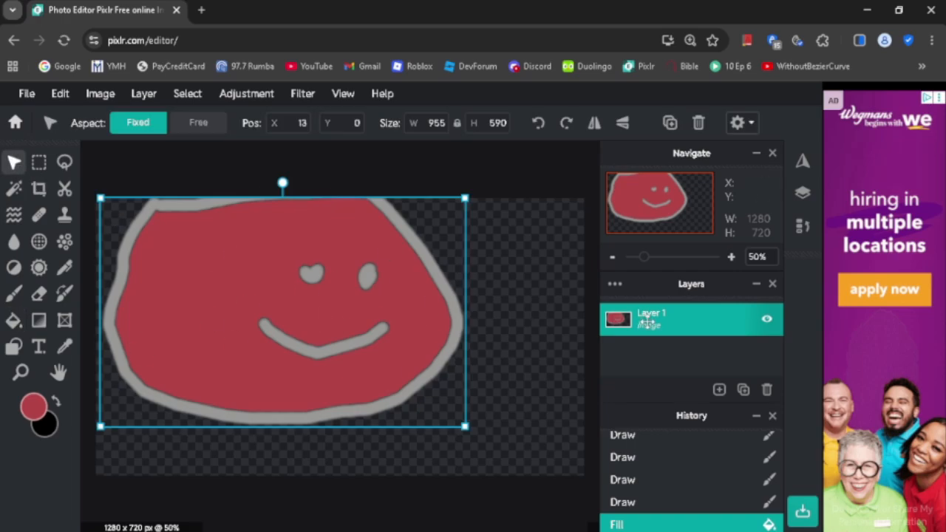
right_click(331, 303)
right_click(266, 305)
key(ctrl+z)
key(ctrl+z)
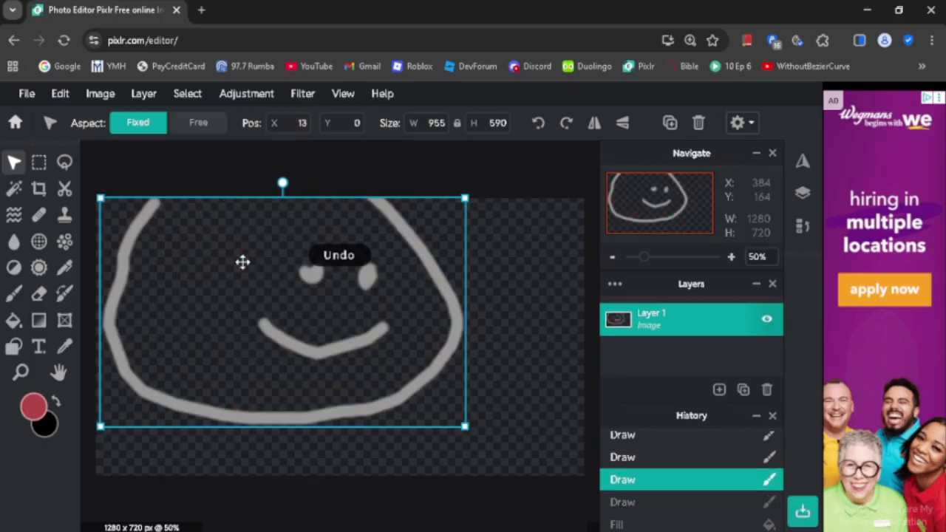
key(ctrl+z)
key(ctrl+z)
key(ctrl+z)
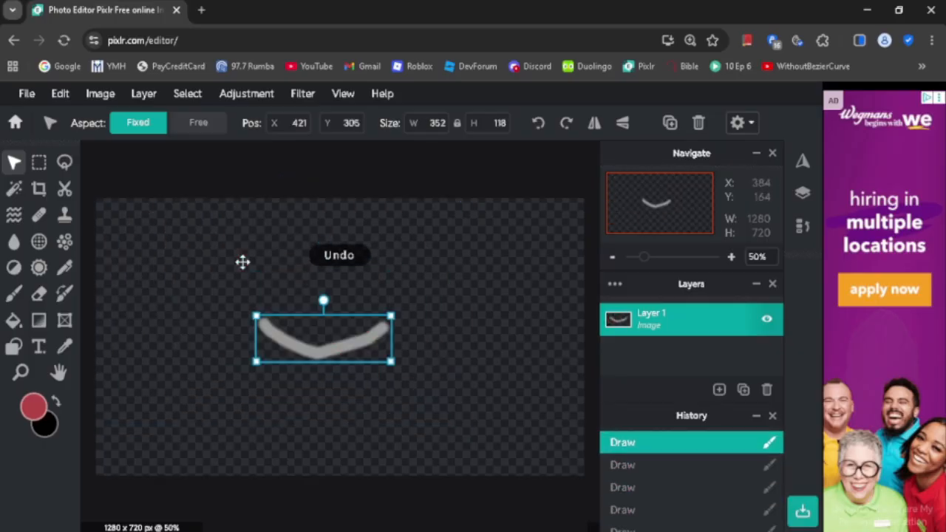
key(ctrl+z)
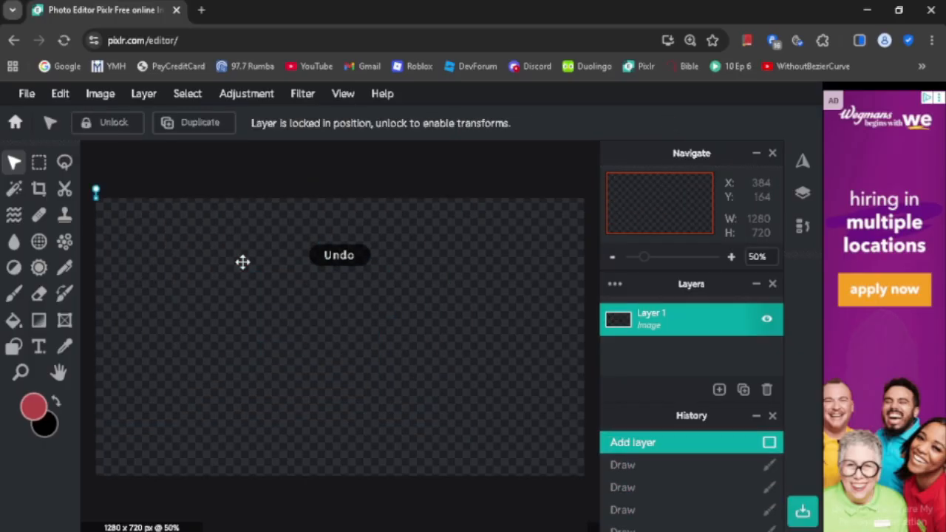
Step: Set the foreground colour to bright, fully saturated cyan and fill the entire blank canvas with it
click(14, 322)
click(35, 411)
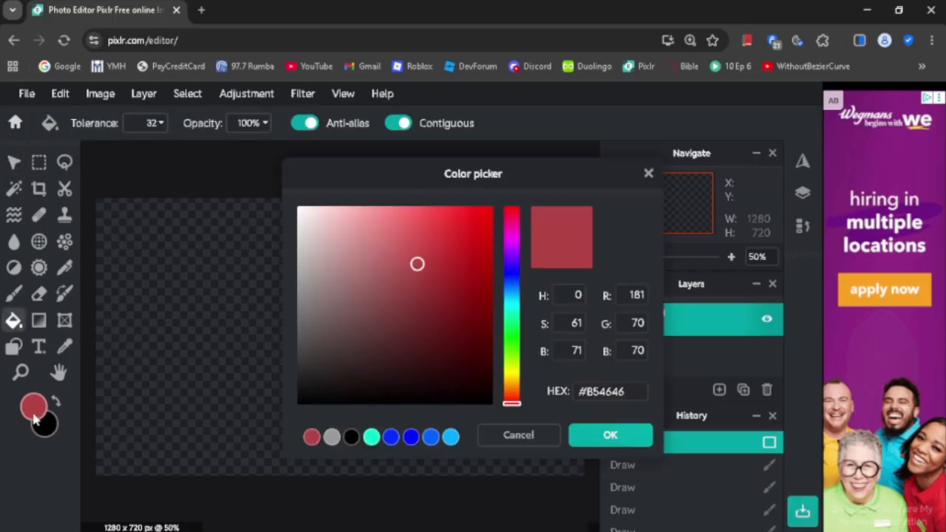
click(513, 308)
drag(515, 307, 519, 302)
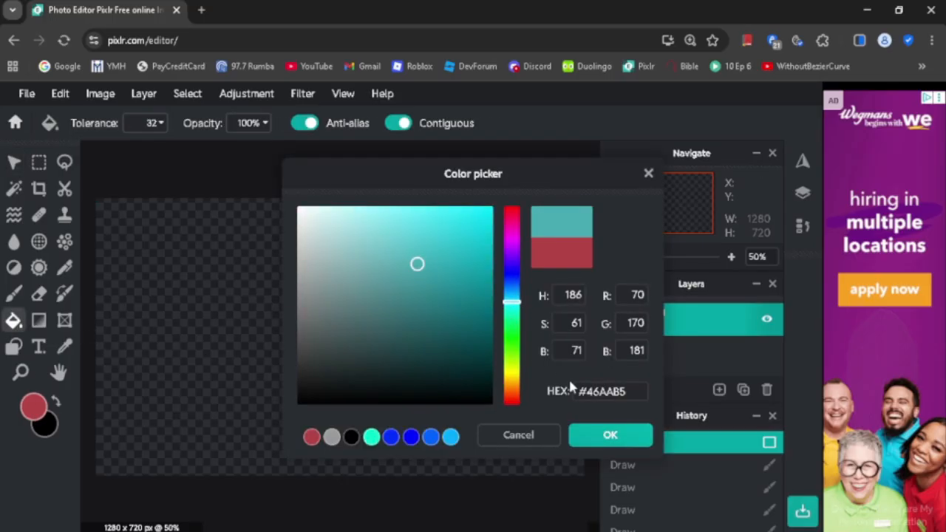
drag(418, 264, 492, 206)
click(612, 435)
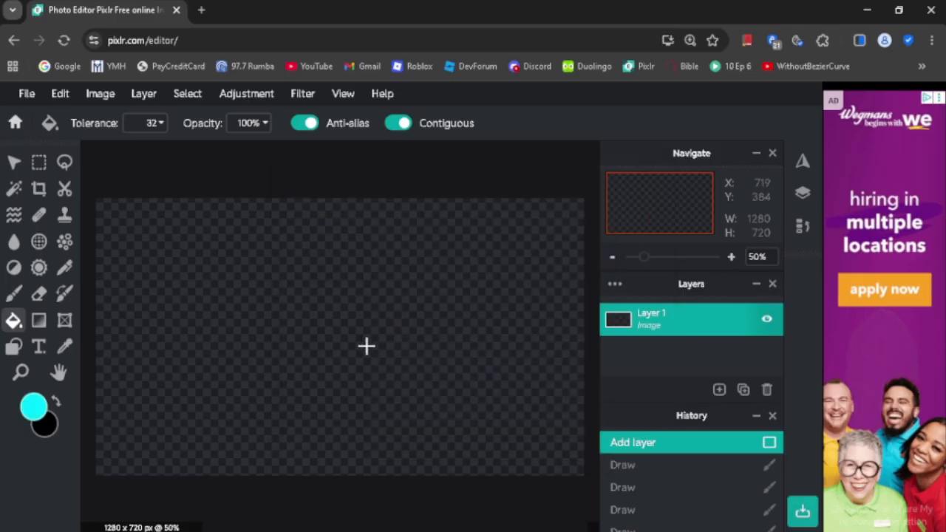
click(332, 313)
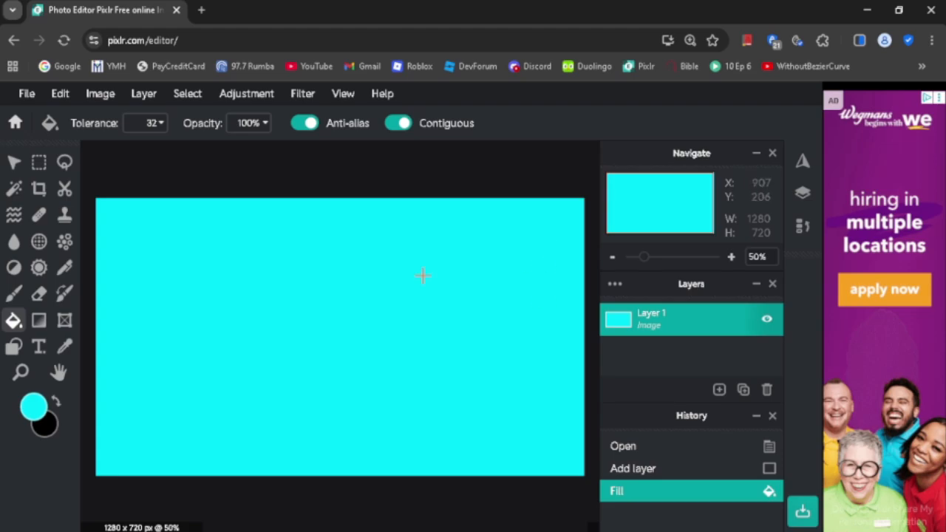
Step: Switch to Snipping Tool and capture the browser tab's Pixlr icon with the "Photo Editor Pixlr" title
click(13, 162)
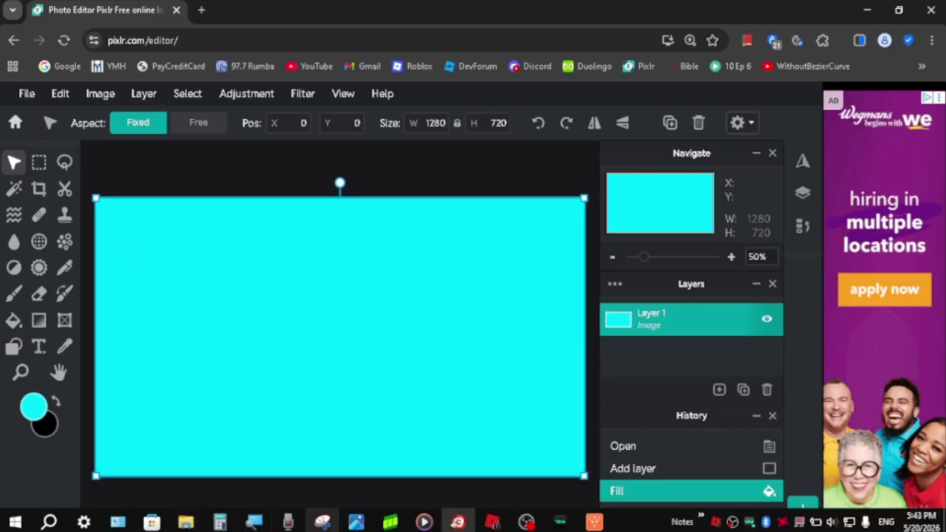
click(323, 523)
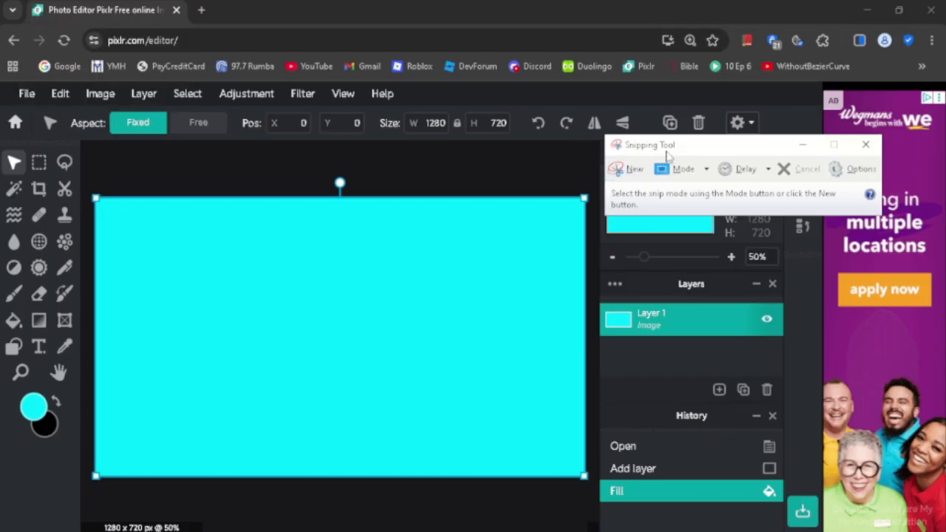
click(631, 170)
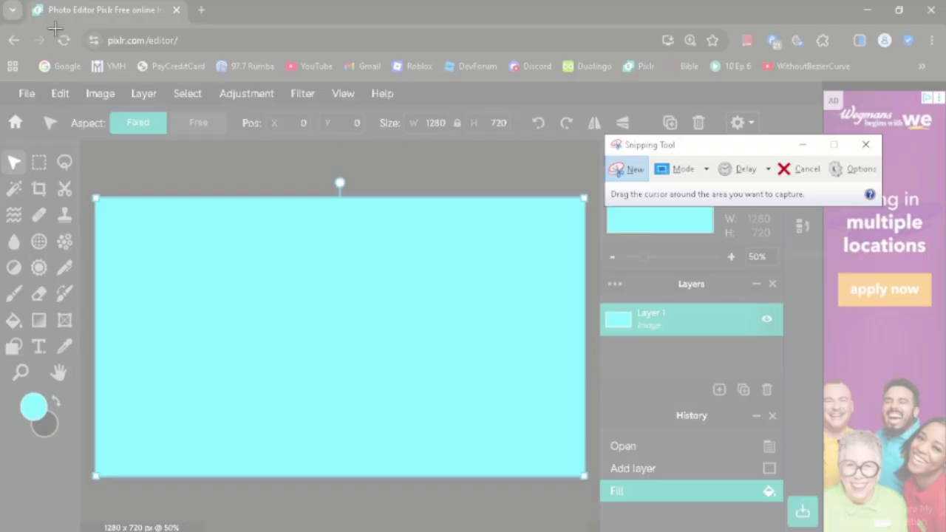
drag(30, 4, 111, 21)
drag(28, 3, 115, 16)
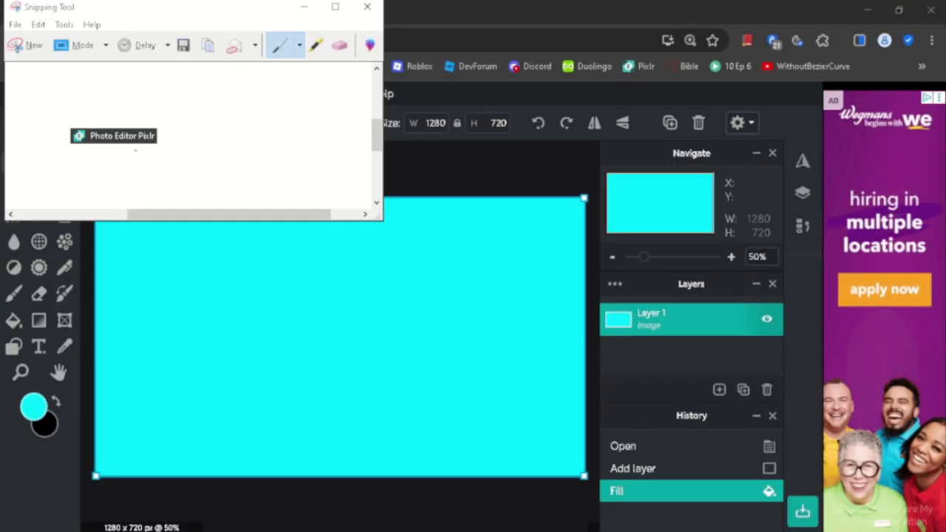
Step: Start saving the Pixlr snip as a PNG file and name it PixlrImage.PNG
click(14, 24)
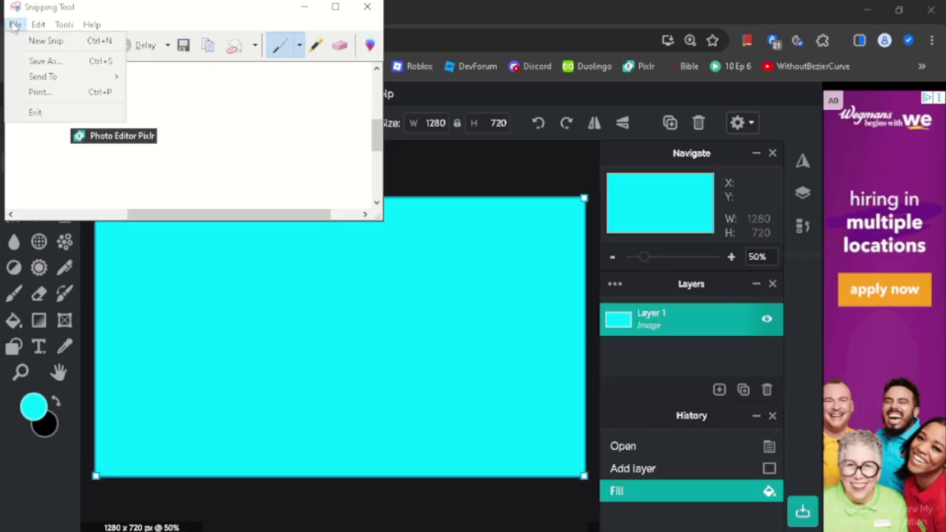
click(62, 67)
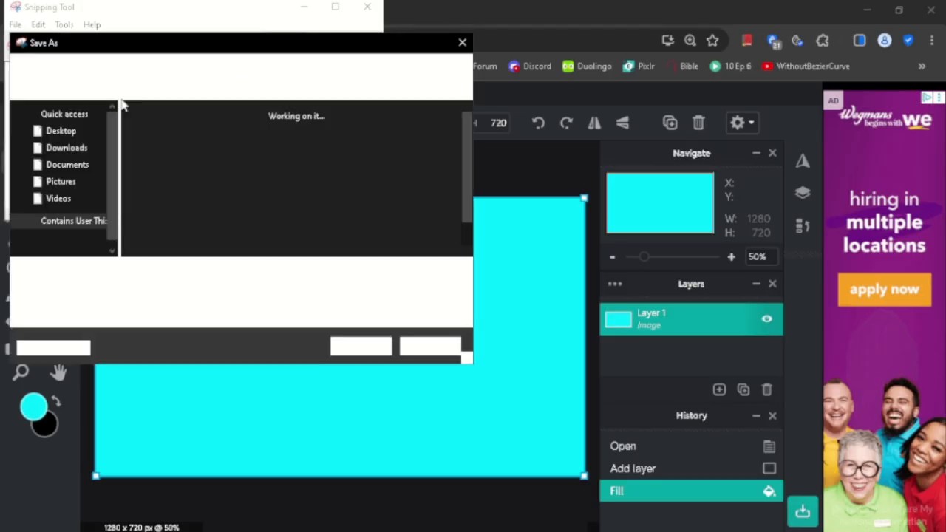
click(128, 272)
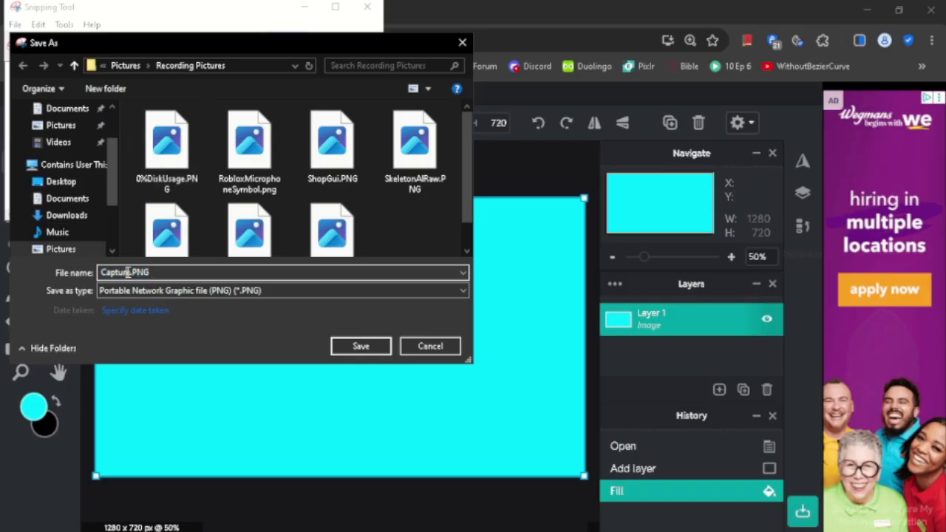
double_click(129, 272)
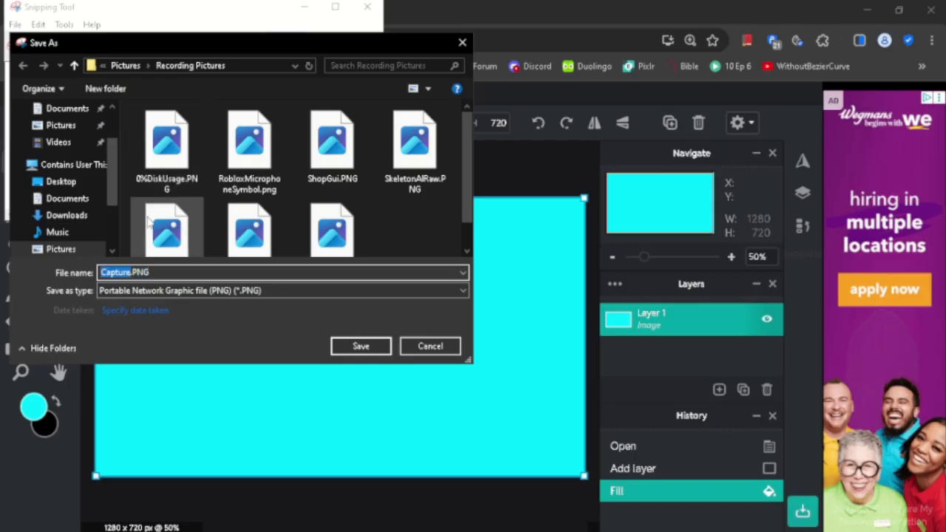
text(Pix)
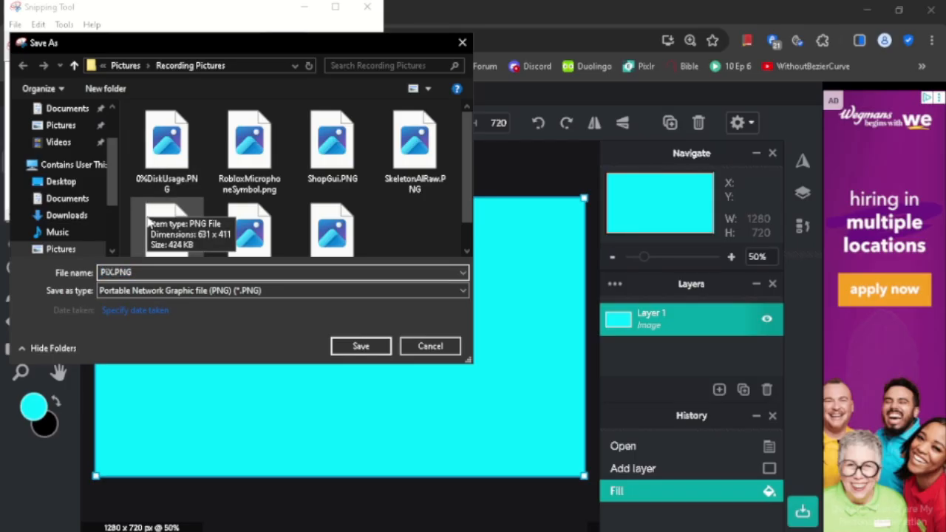
key(BackSpace)
key(BackSpace)
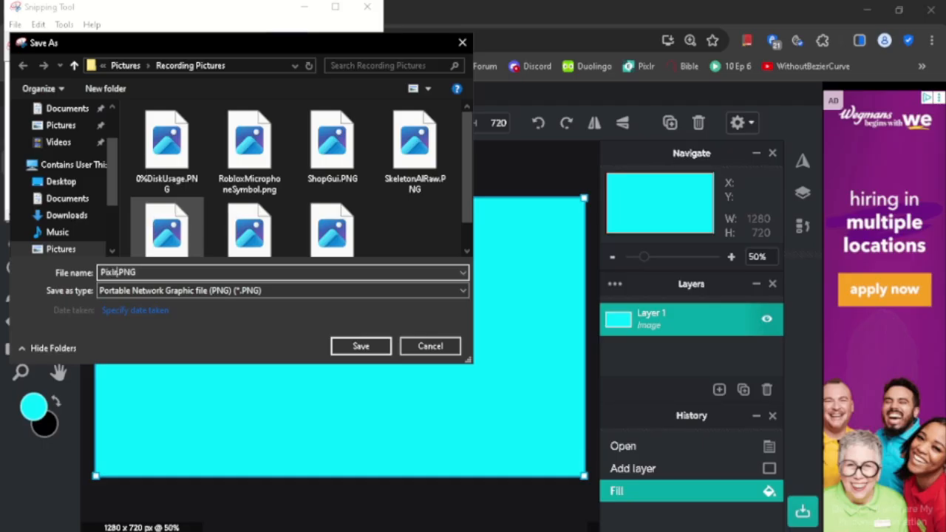
text(ixlrImage)
scroll(167, 222, down, 1)
scroll(166, 222, up, 1)
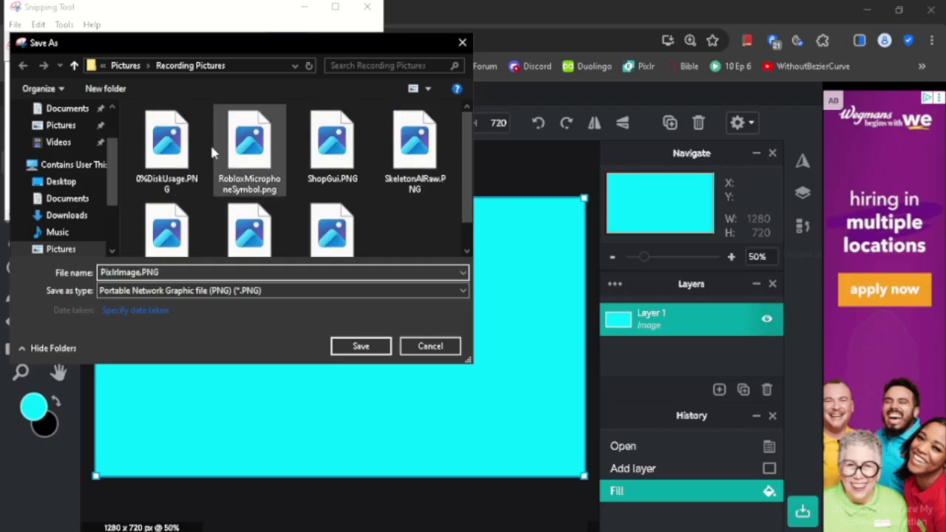
Step: Save the Pixlr snip in the Recording Pictures folder inside Pictures and minimise Snipping Tool
click(118, 66)
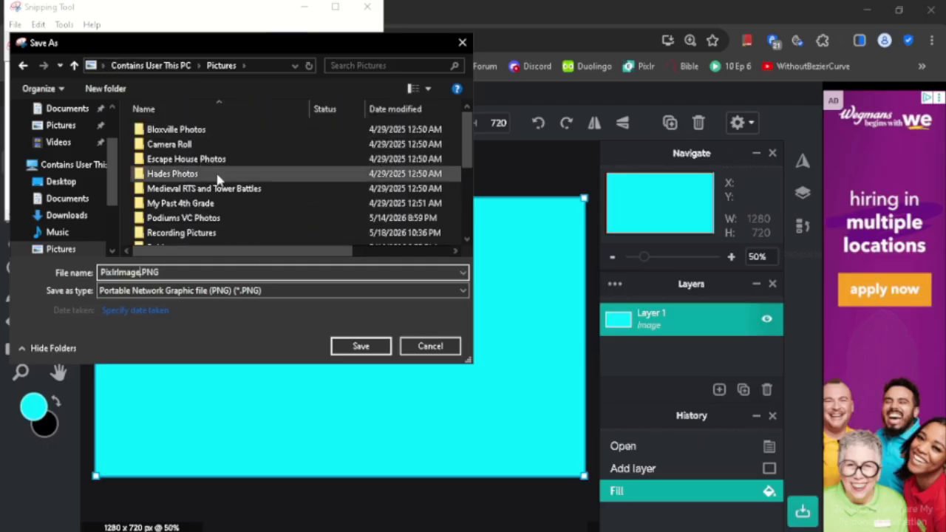
scroll(222, 181, down, 3)
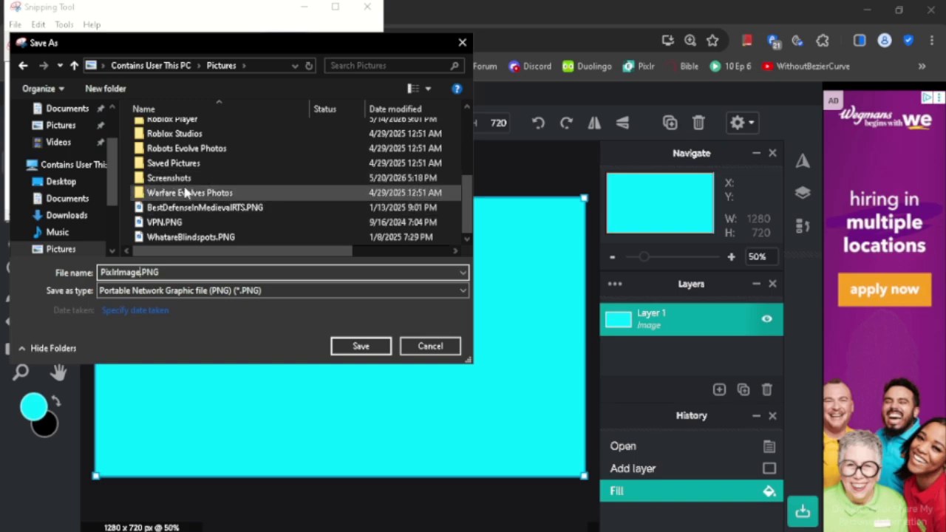
scroll(188, 195, up, 3)
click(200, 234)
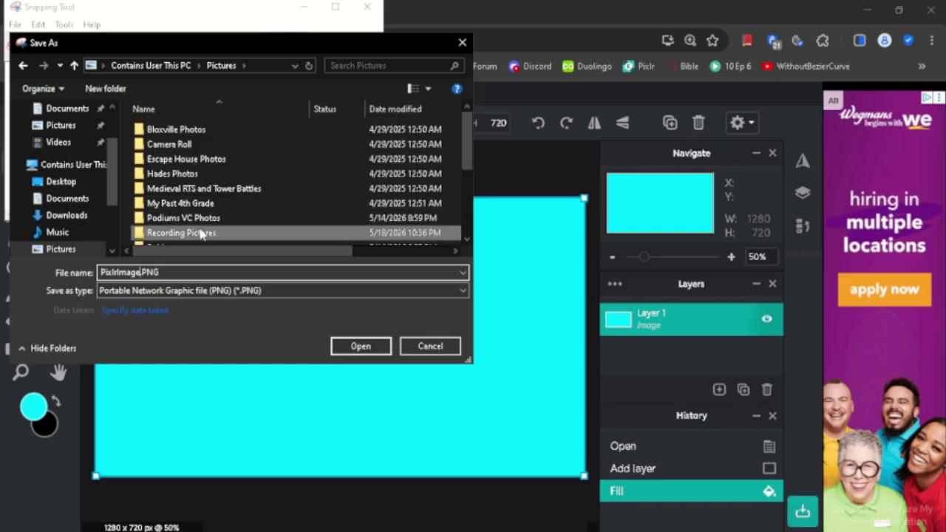
double_click(245, 234)
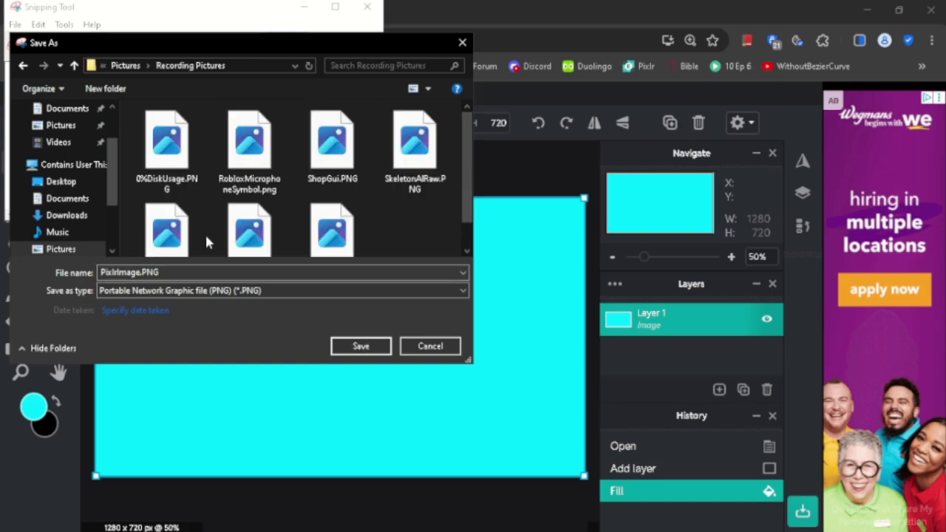
key(Return)
click(311, 10)
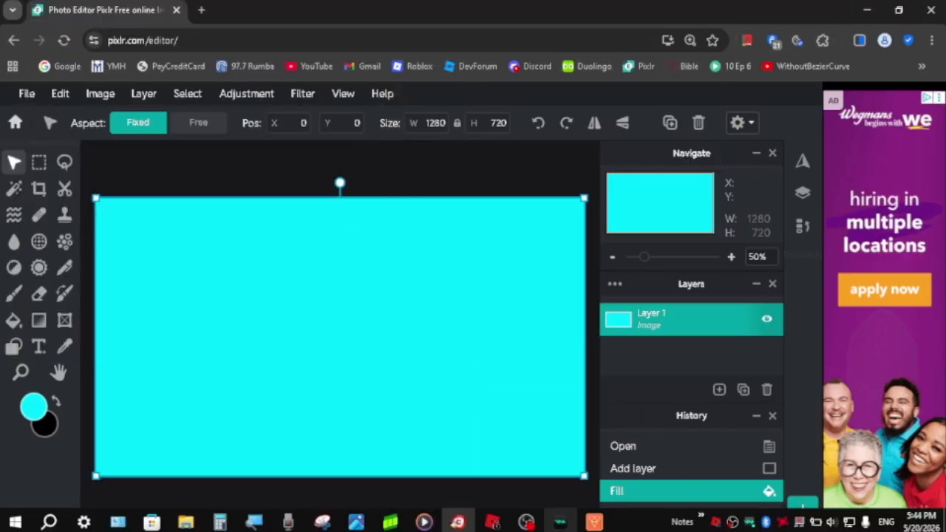
Step: Switch to HitFilm Express and snip its logo and program name from the window header with Snipping Tool
click(587, 522)
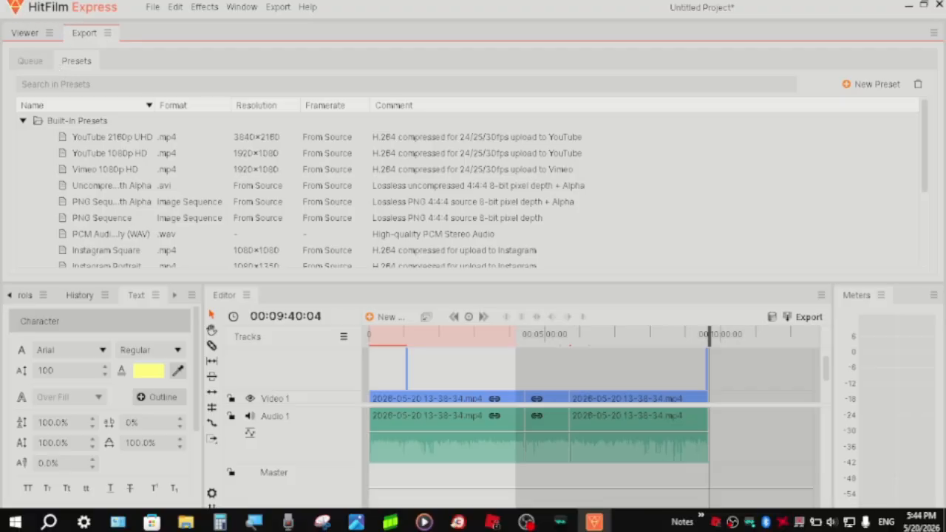
click(322, 522)
click(15, 47)
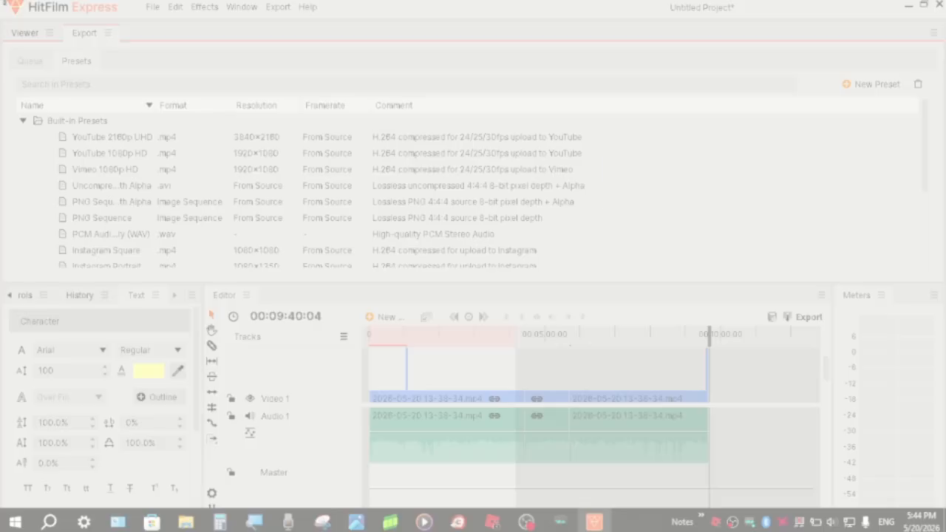
drag(4, 1, 124, 18)
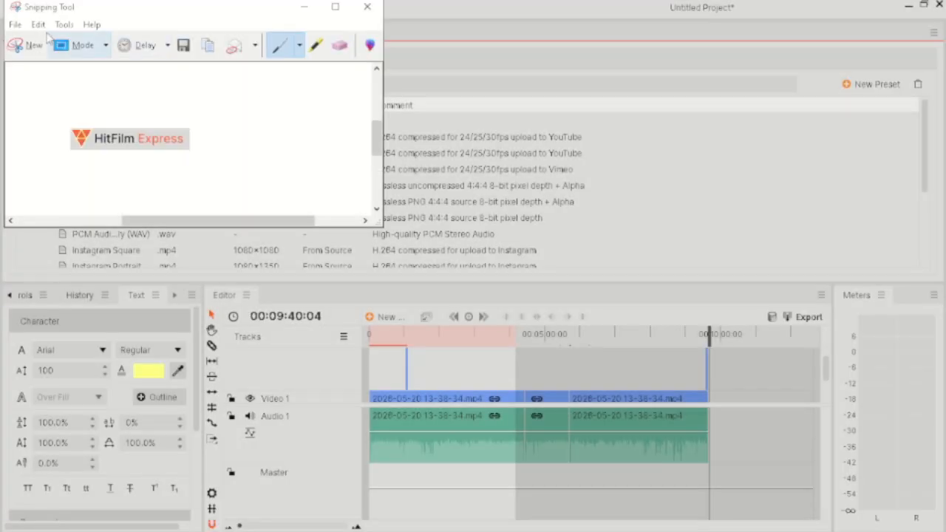
Step: Save the HitFilm Express snip as HitFilmImage.PNG in the Recording Pictures folder and close Snipping Tool
click(15, 24)
click(14, 25)
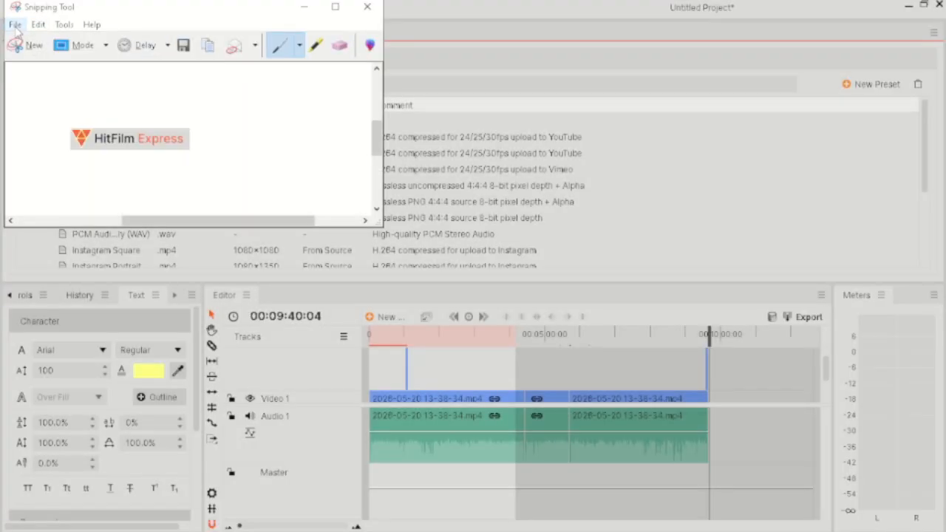
click(15, 25)
click(41, 62)
scroll(219, 181, down, 1)
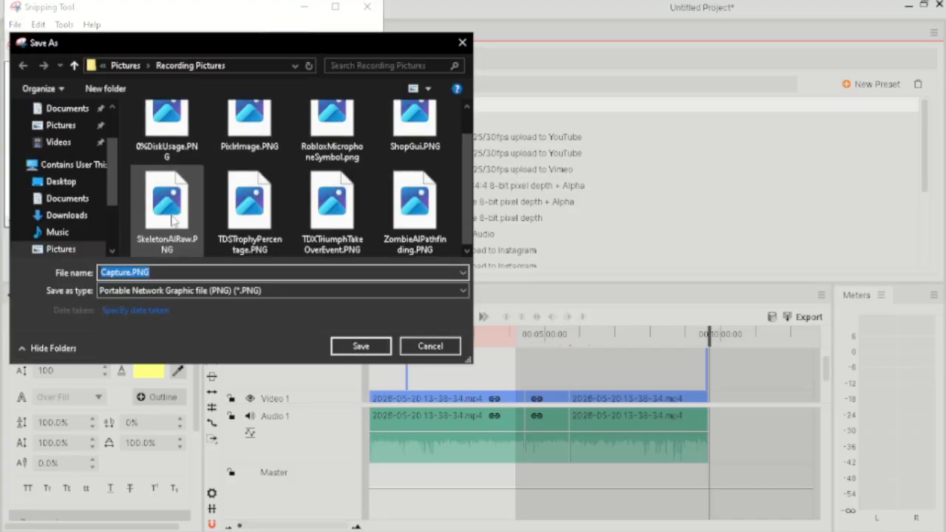
click(129, 272)
drag(129, 272, 104, 272)
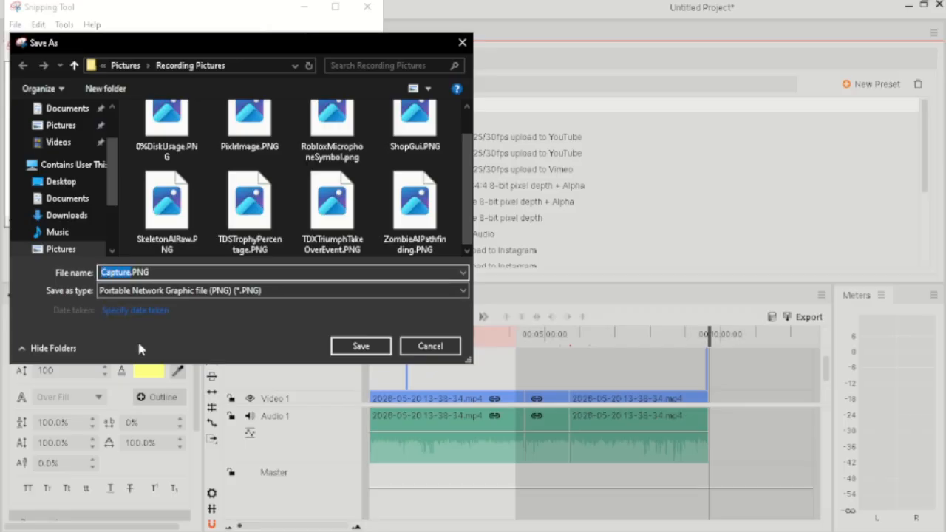
text(Hi)
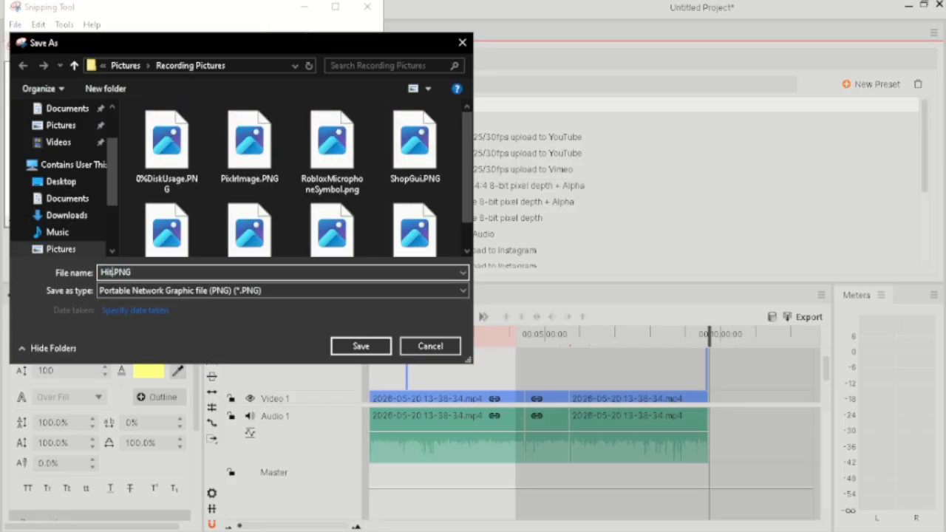
text(tFilmImage)
click(350, 348)
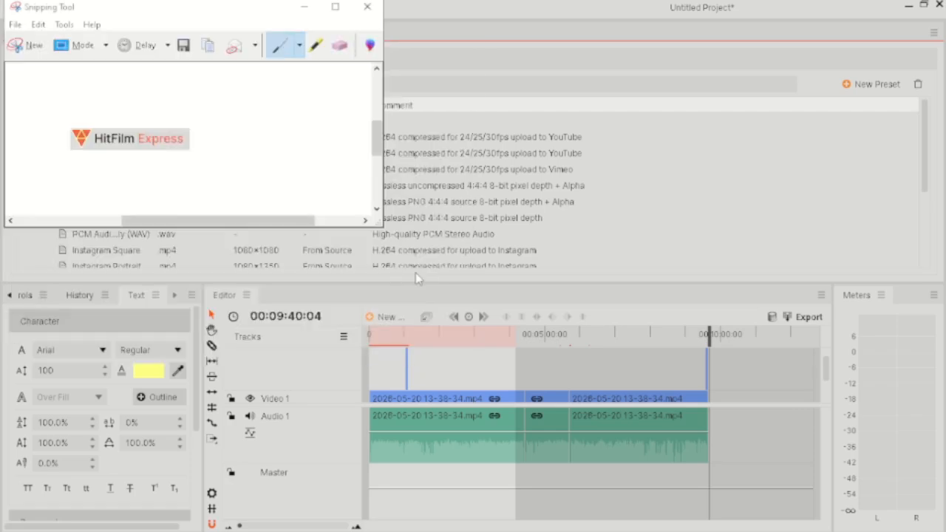
click(367, 7)
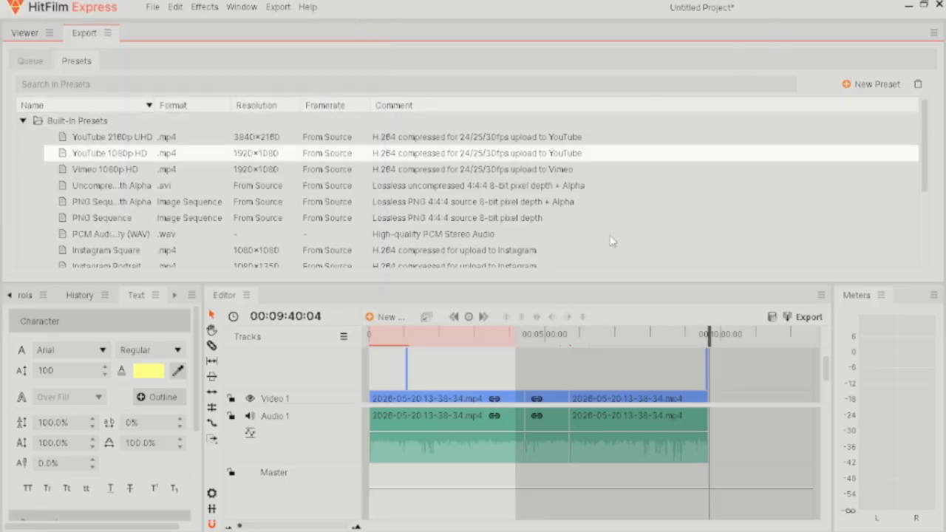
Step: Switch to the Pixlr editor, start adding an image layer and open the Recording Pictures folder inside Pictures
click(910, 6)
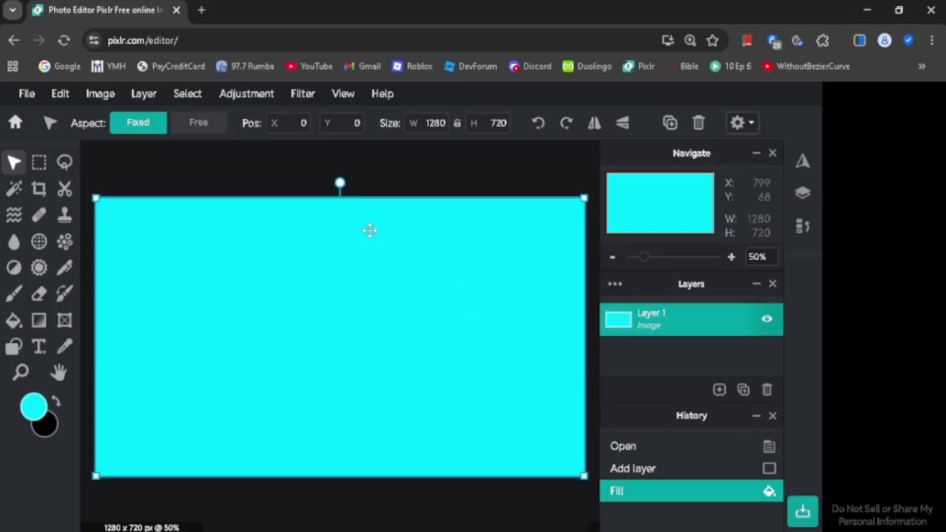
click(720, 389)
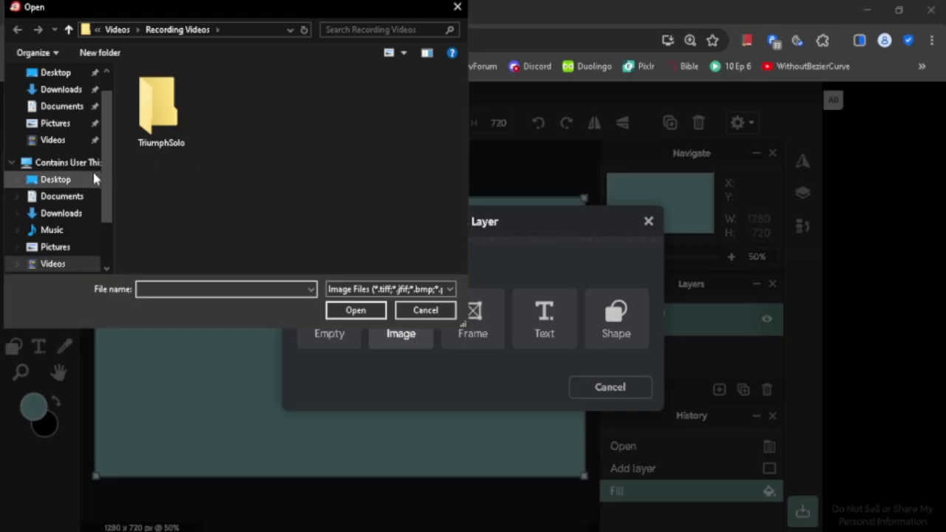
scroll(81, 174, down, 2)
click(55, 179)
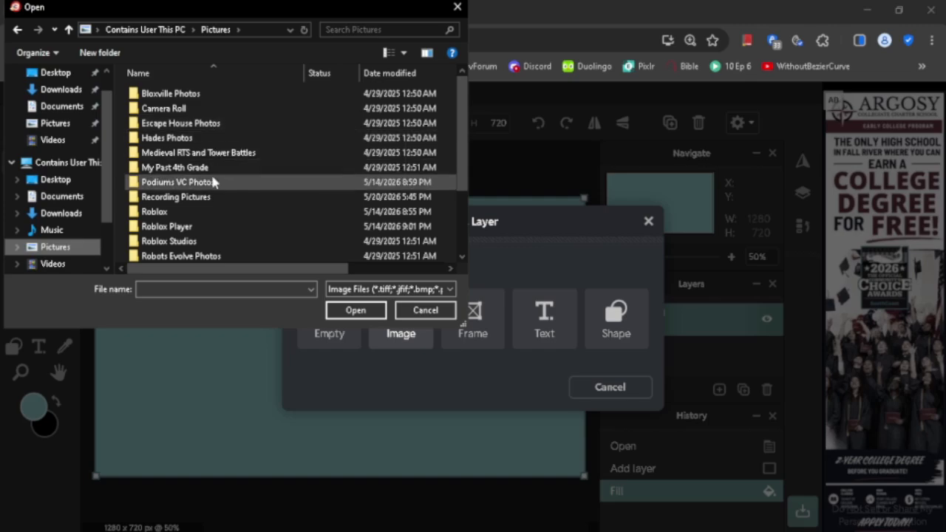
scroll(213, 181, down, 3)
scroll(214, 181, down, 1)
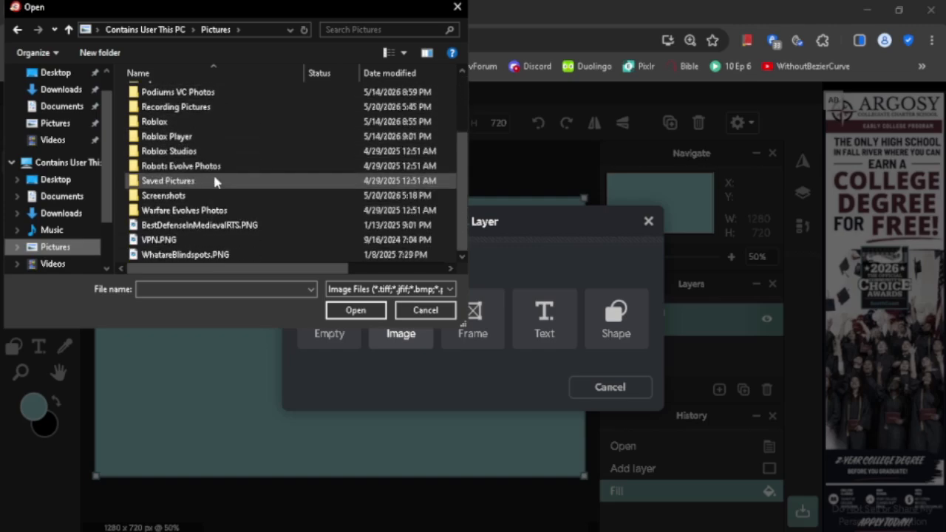
double_click(190, 105)
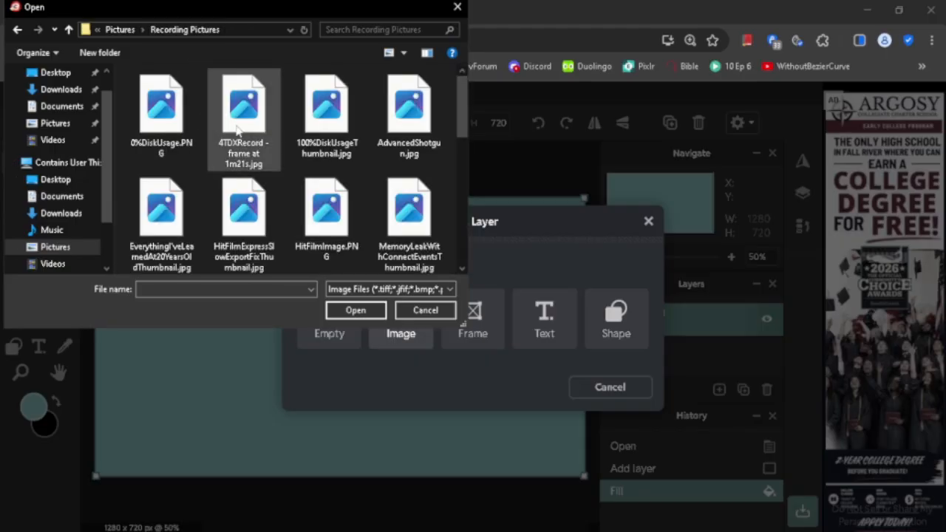
Step: Add HitFilmImage.PNG and PixlrImage.PNG together as new image layers
scroll(246, 164, down, 2)
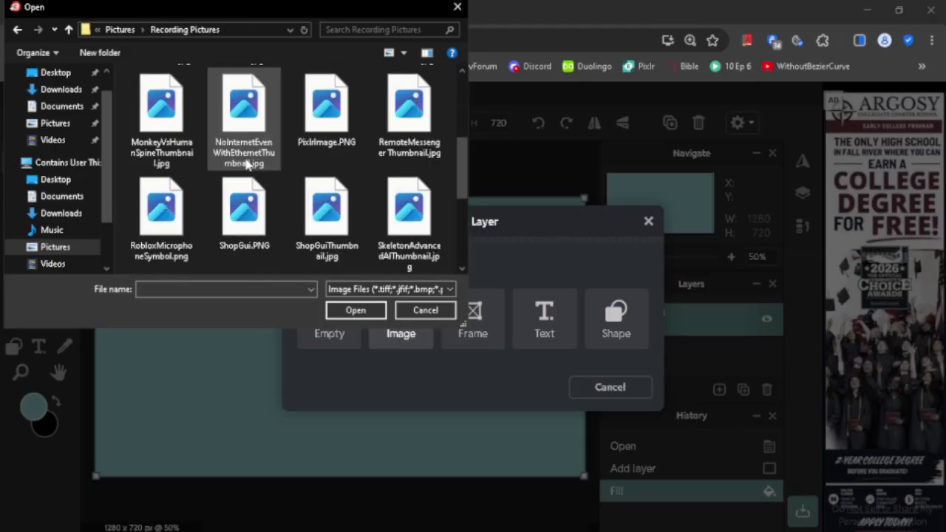
scroll(246, 164, up, 2)
scroll(251, 185, down, 1)
scroll(249, 195, down, 1)
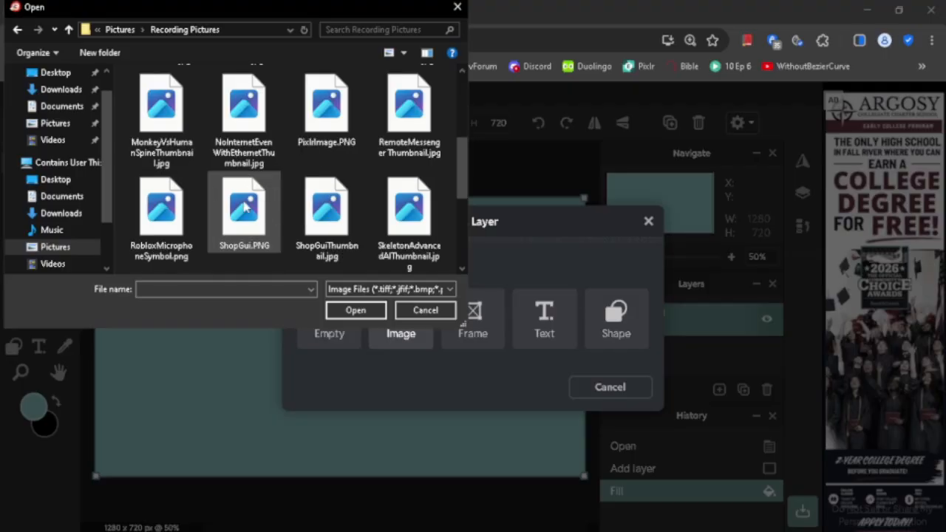
scroll(253, 211, down, 2)
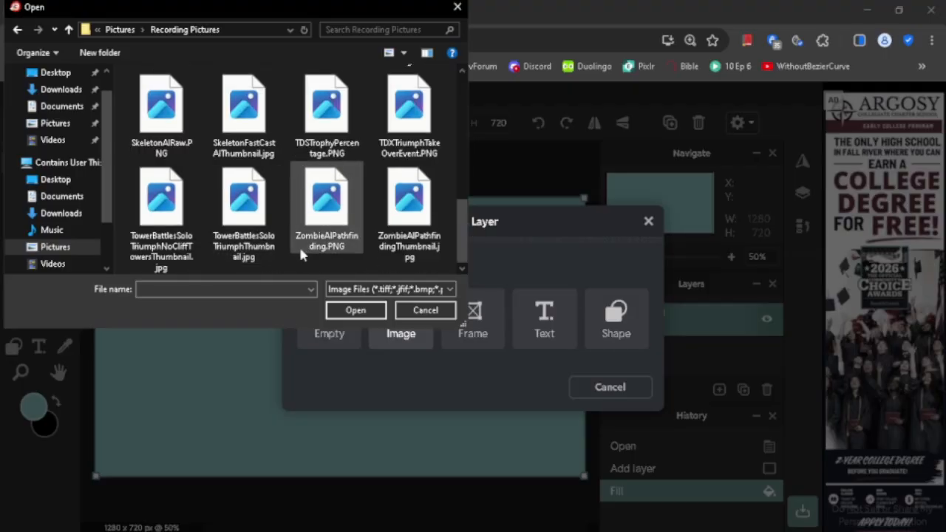
scroll(270, 194, up, 1)
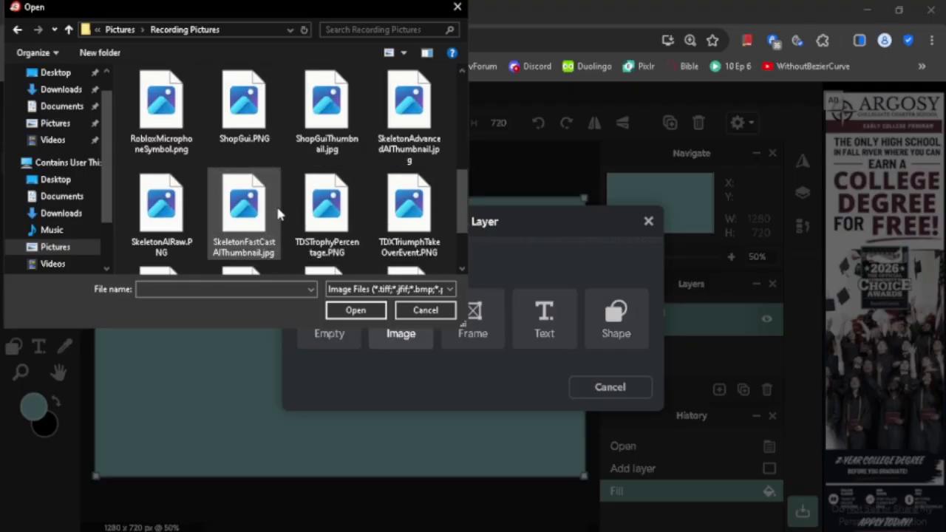
scroll(266, 162, up, 10)
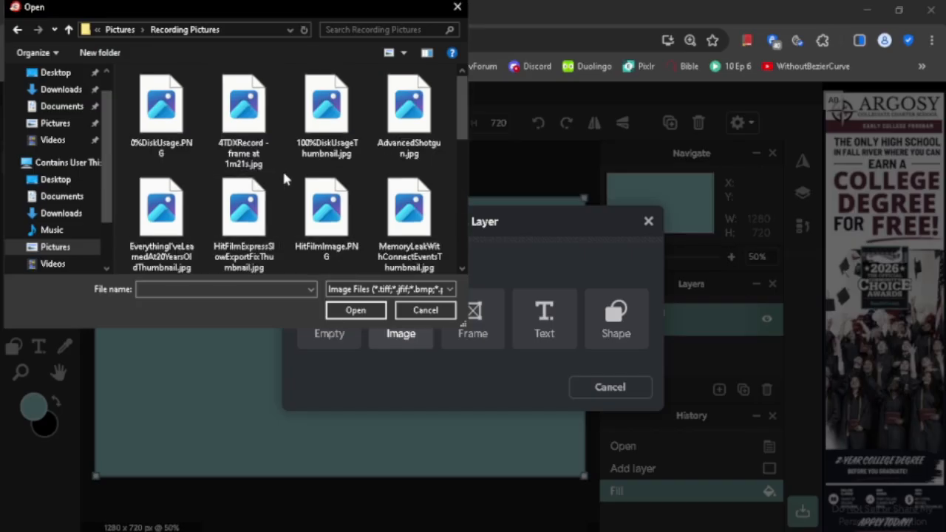
click(259, 209)
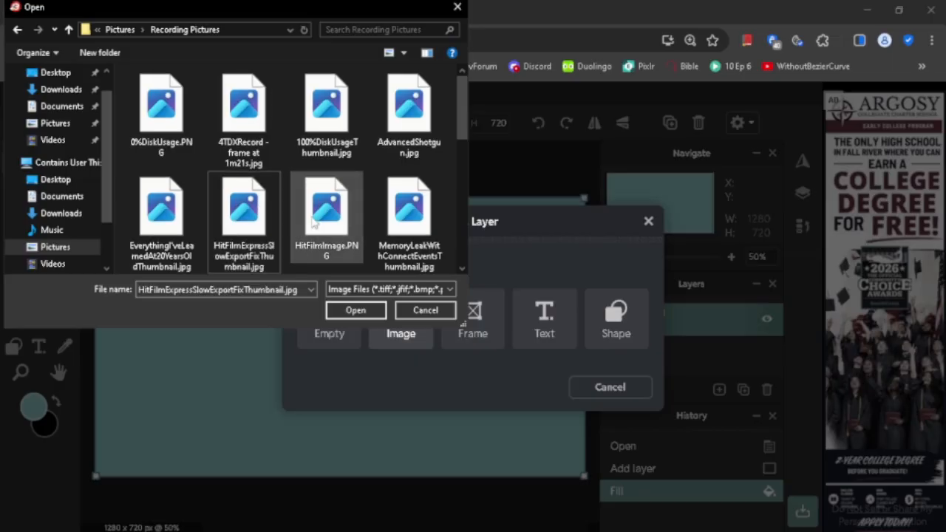
click(314, 223)
scroll(283, 177, down, 1)
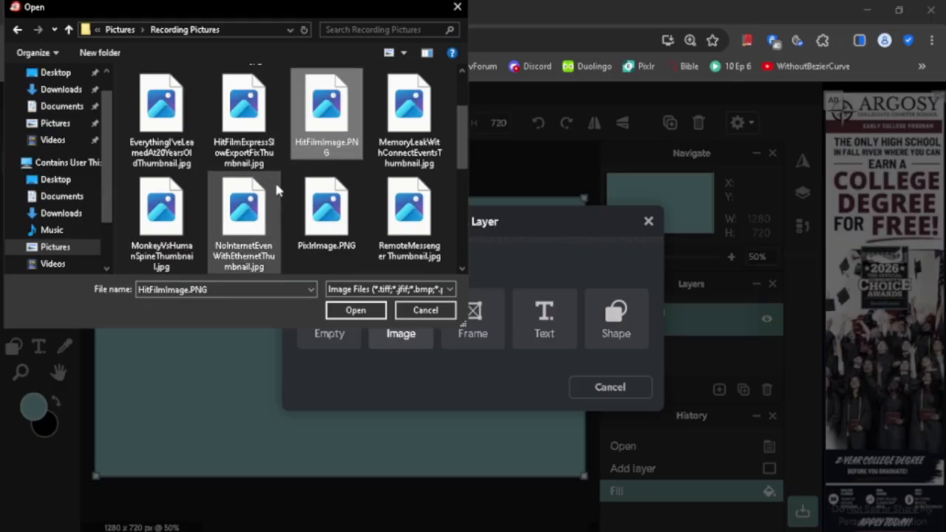
scroll(325, 148, down, 1)
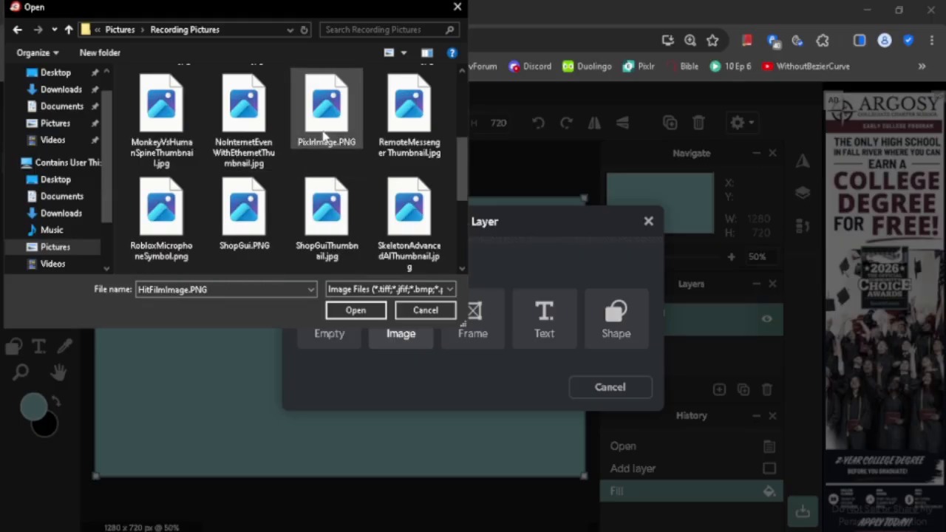
ctrl+click(323, 135)
scroll(322, 148, up, 1)
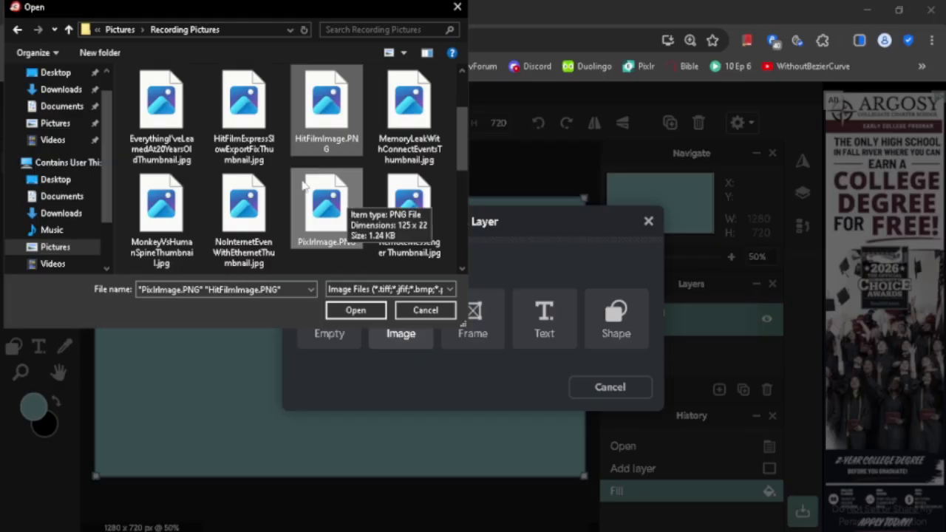
click(354, 309)
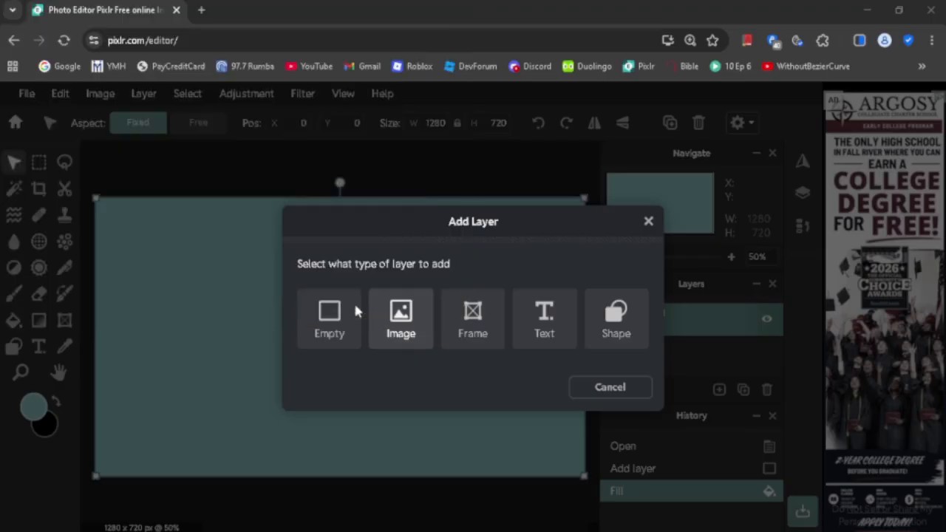
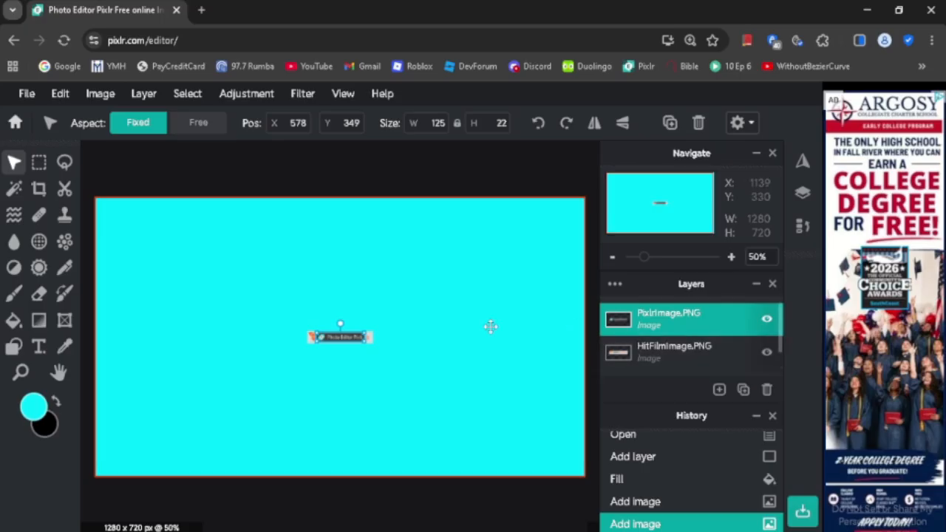
Step: Enlarge the Pixlr logo image to about 966 × 169 px and centre it in the upper part of the canvas
drag(367, 343, 493, 378)
drag(446, 360, 342, 257)
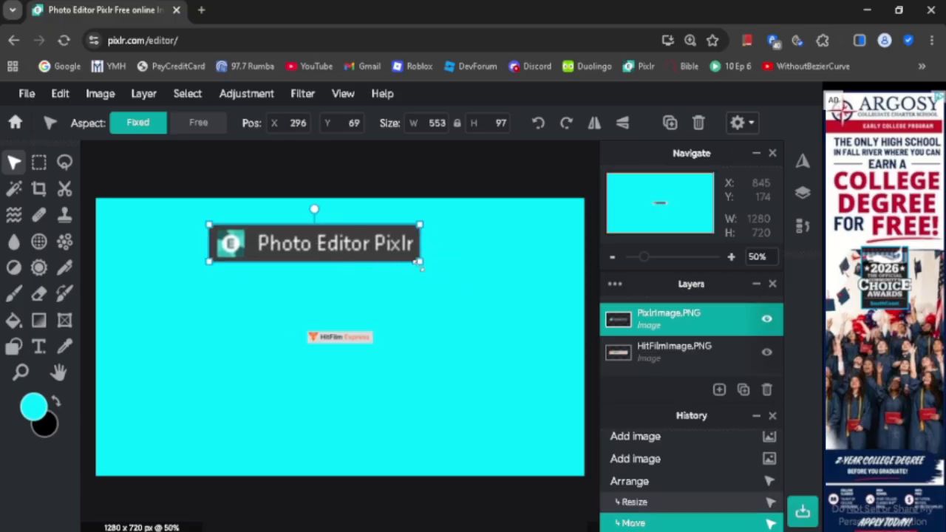
mouse_move(414, 257)
mouse_down()
mouse_move(492, 305)
mouse_move(540, 284)
mouse_move(457, 260)
mouse_move(393, 261)
mouse_move(403, 262)
mouse_up()
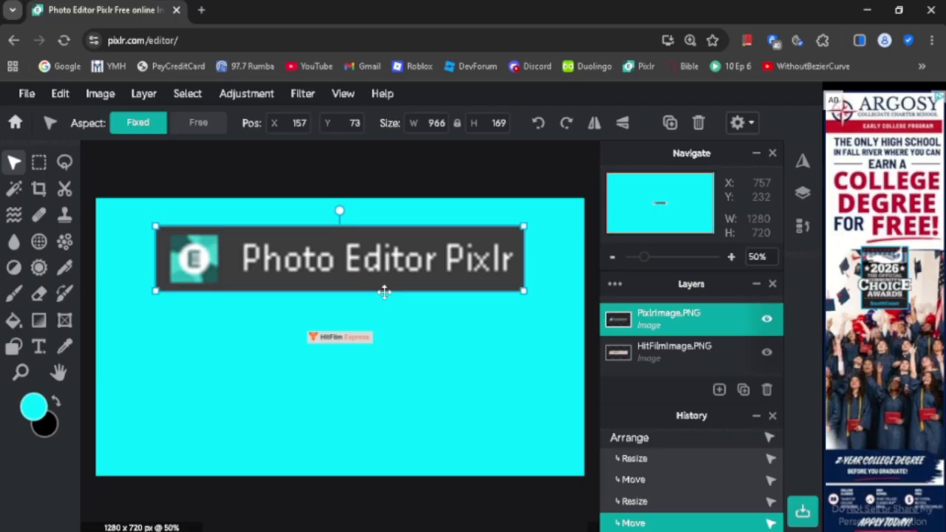
Step: Enlarge the HitFilm Express logo image to about 1007 × 182 px and centre it below the Pixlr logo
click(334, 338)
drag(305, 346, 155, 371)
drag(240, 369, 346, 361)
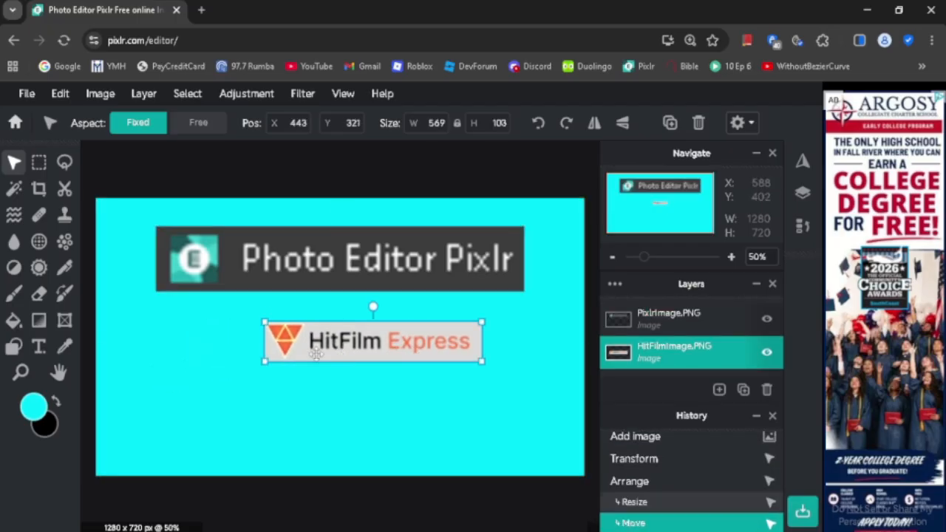
drag(261, 363, 139, 395)
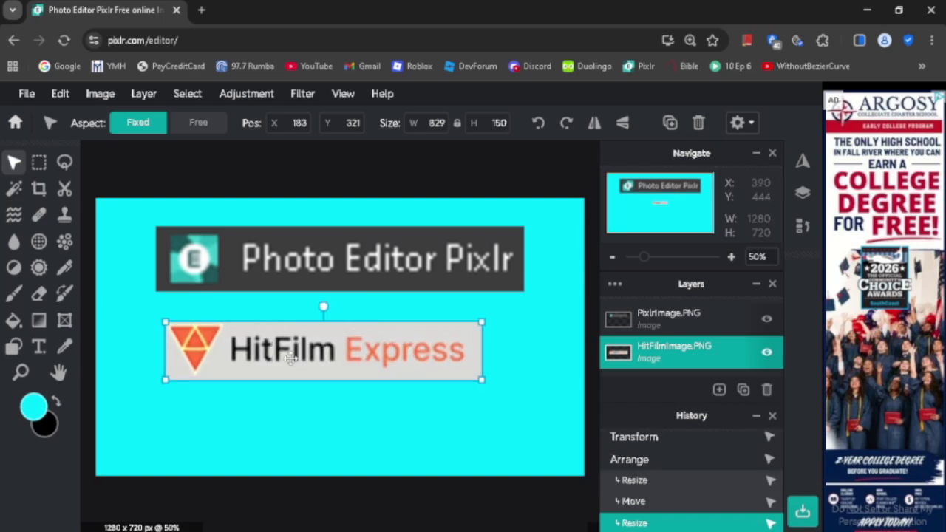
mouse_move(290, 359)
mouse_down()
mouse_move(330, 358)
mouse_move(307, 355)
mouse_up()
drag(181, 376, 114, 390)
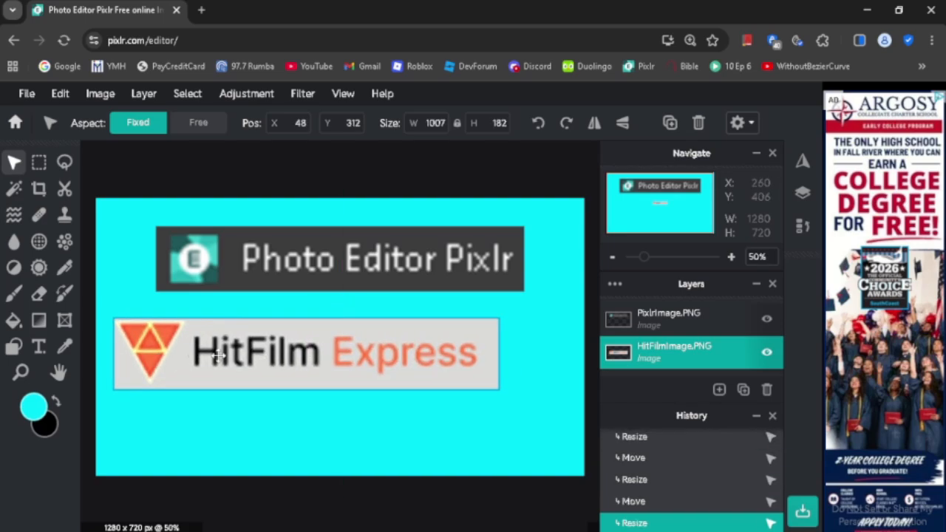
drag(192, 357, 224, 356)
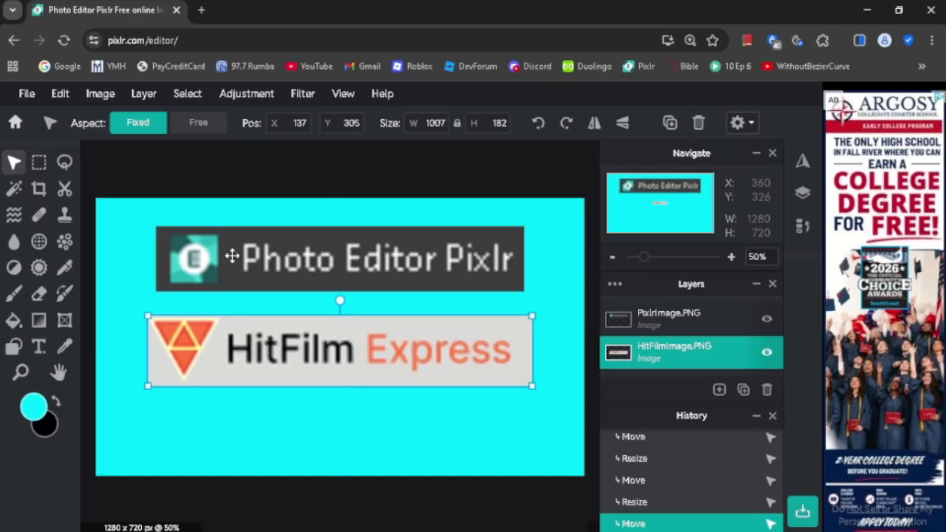
Step: Enlarge the Pixlr logo to about 986 × 172 px and move both logos down to free the upper canvas area
click(171, 290)
drag(157, 289, 148, 292)
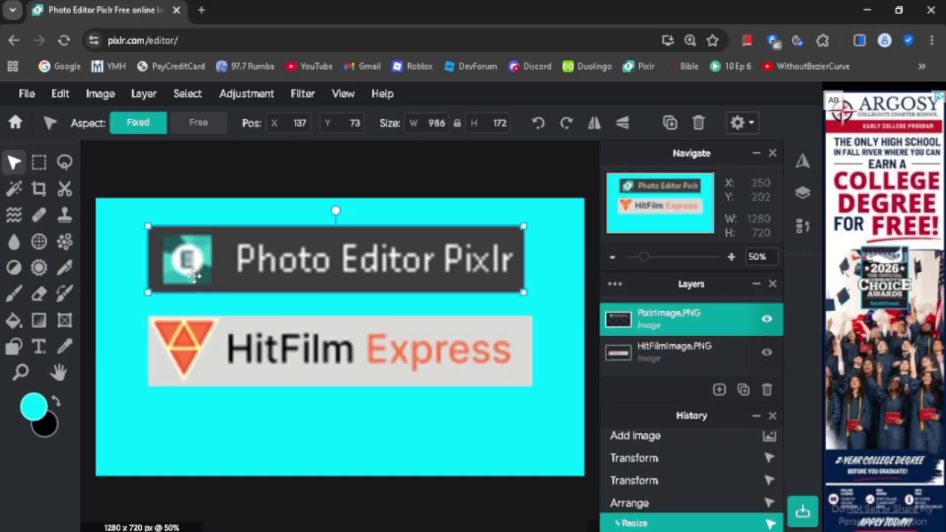
click(337, 357)
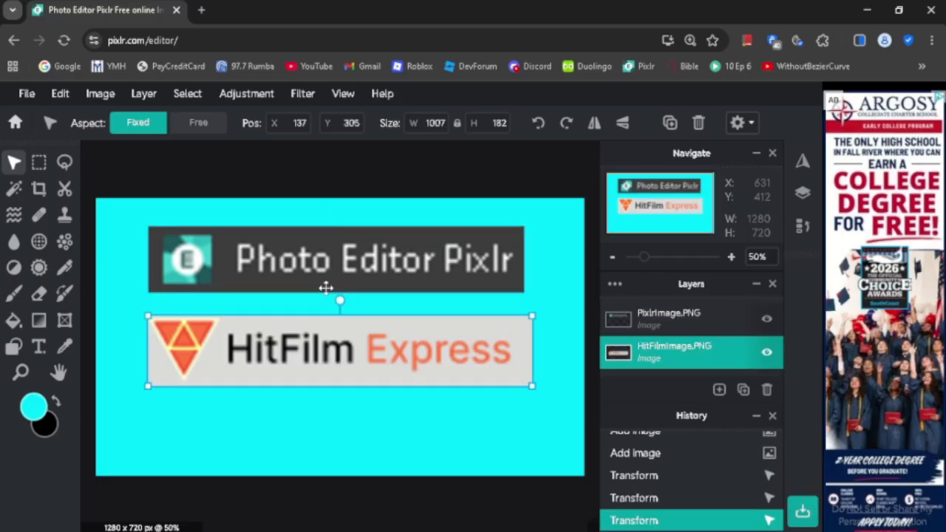
drag(333, 344, 333, 384)
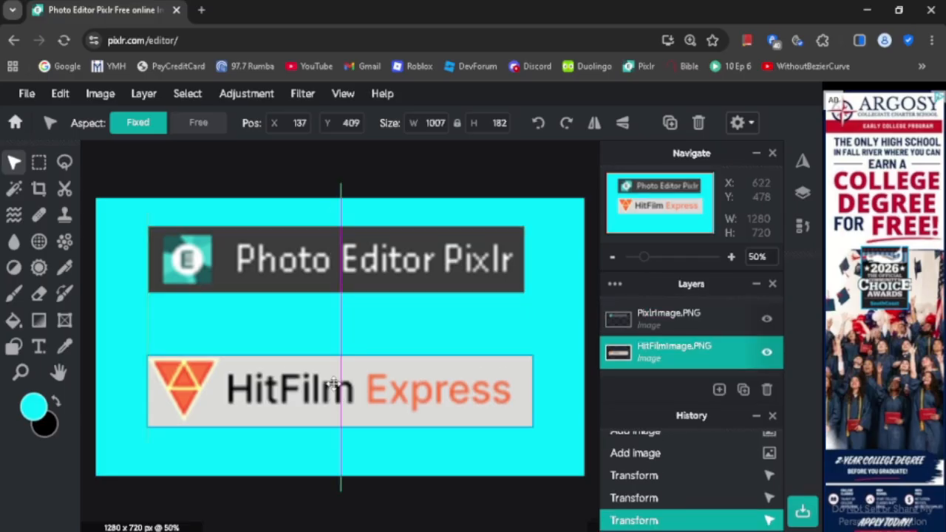
click(328, 268)
drag(327, 268, 318, 305)
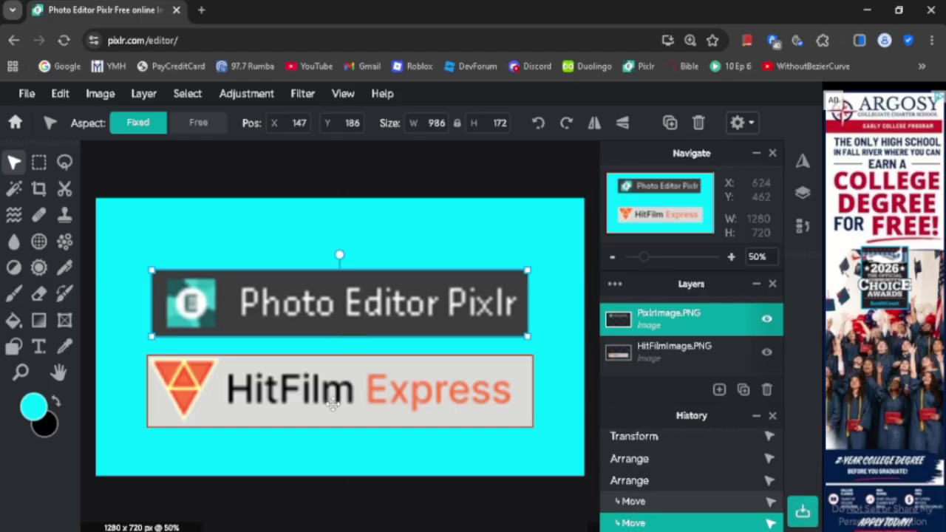
drag(332, 402, 332, 436)
drag(332, 317, 335, 348)
Step: Add a text layer reading "How I Edit my Videos!" to the thumbnail
click(39, 347)
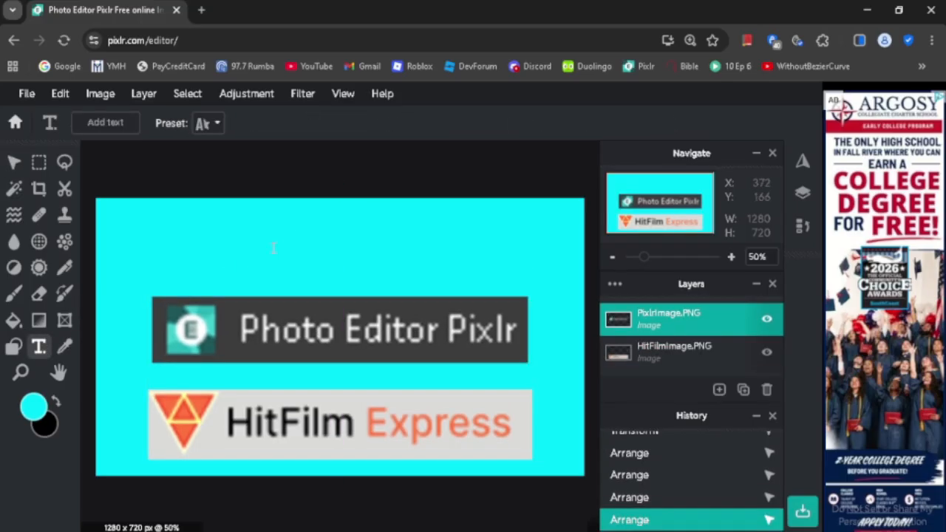
click(296, 222)
key(Return)
text(How)
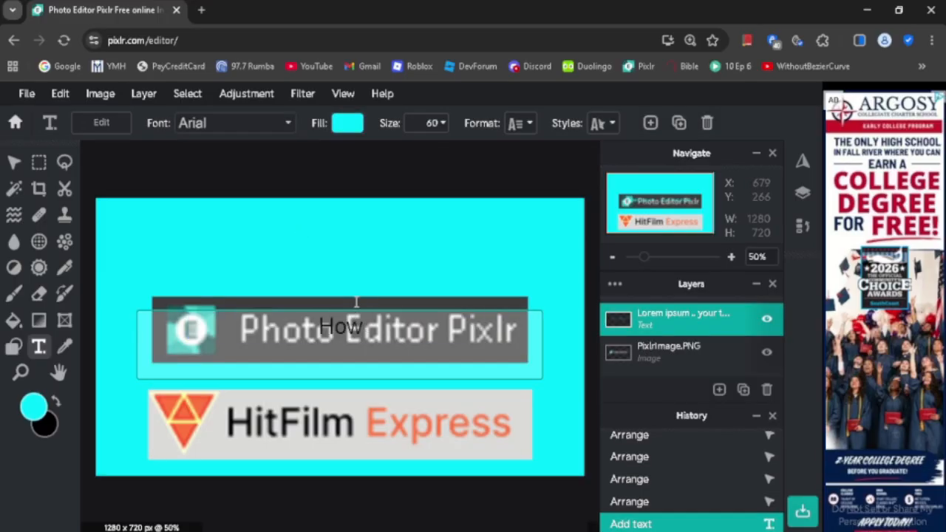
text( I Edi)
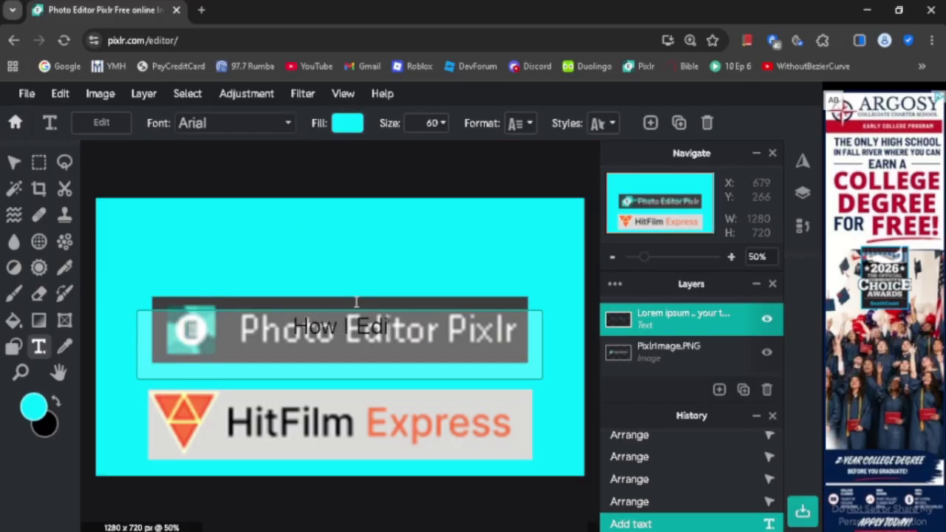
text(t my Vid)
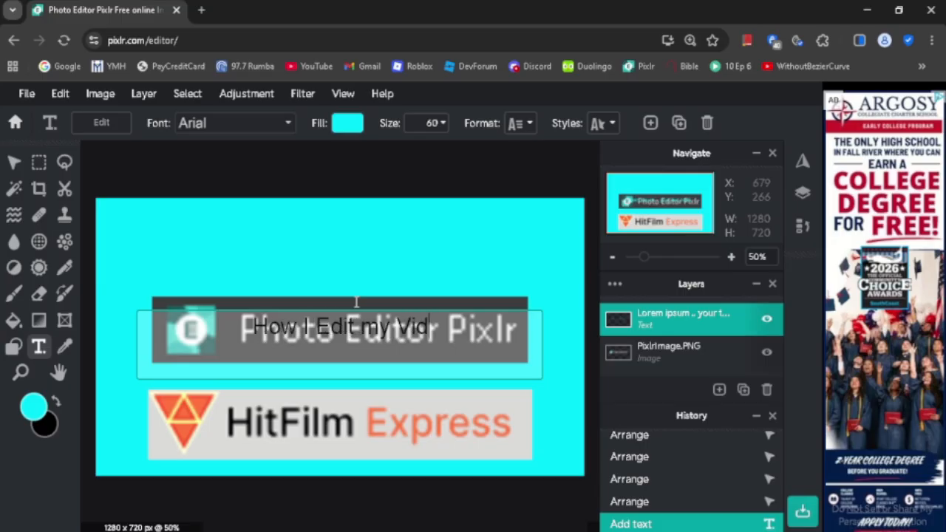
text(eos!)
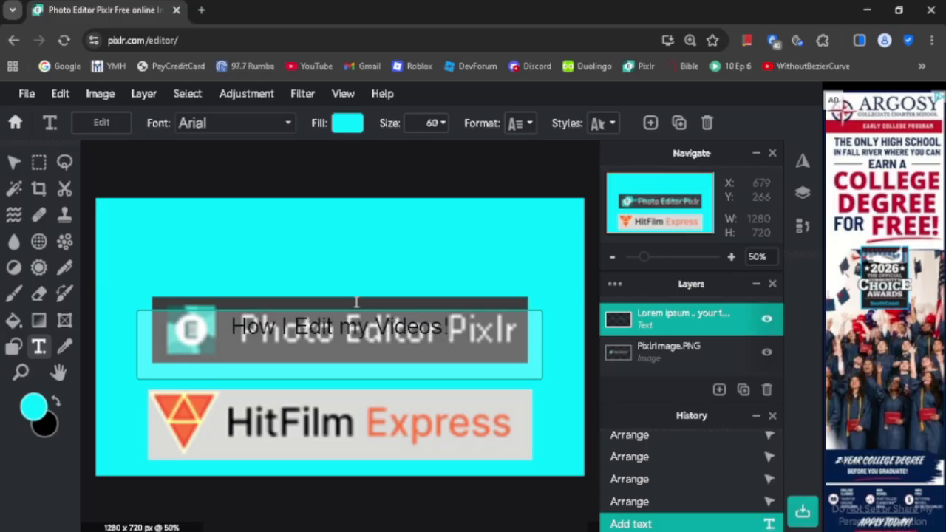
click(416, 484)
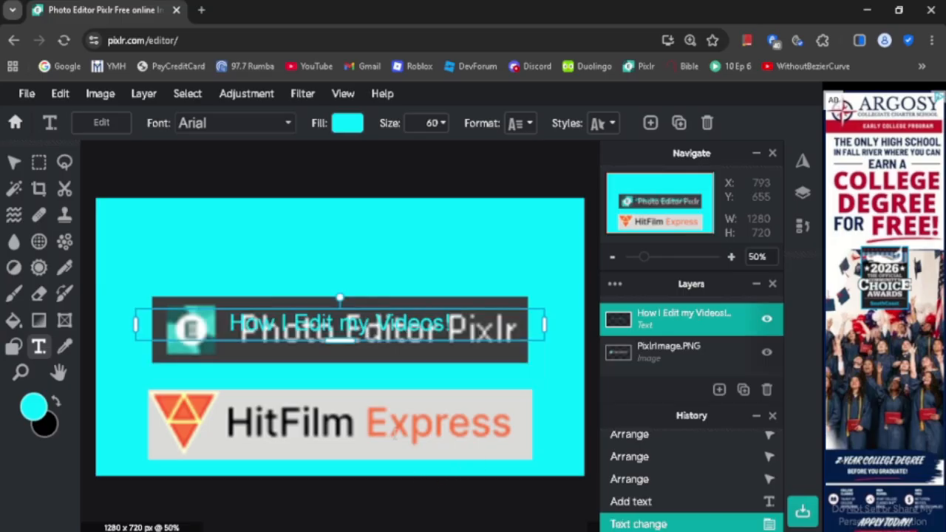
Step: Set the title text's fill colour to orange and move it above the two logos
click(346, 126)
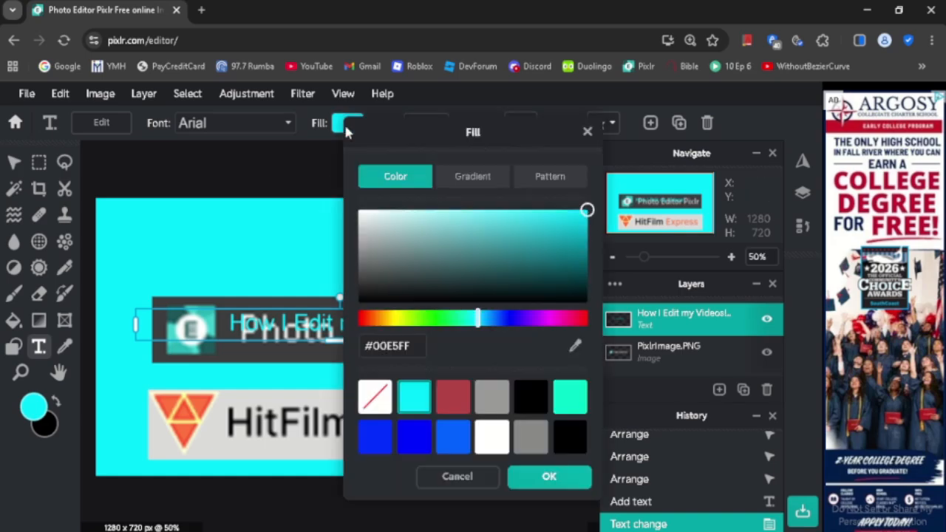
click(510, 319)
drag(512, 318, 330, 237)
click(552, 475)
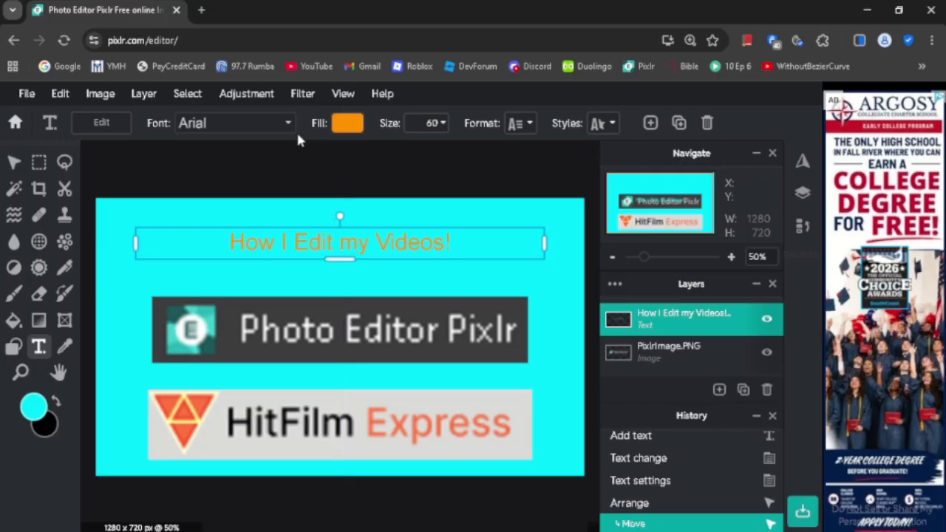
Step: Set the title text's font to Trebuchet MS and enlarge it to size 99
click(240, 122)
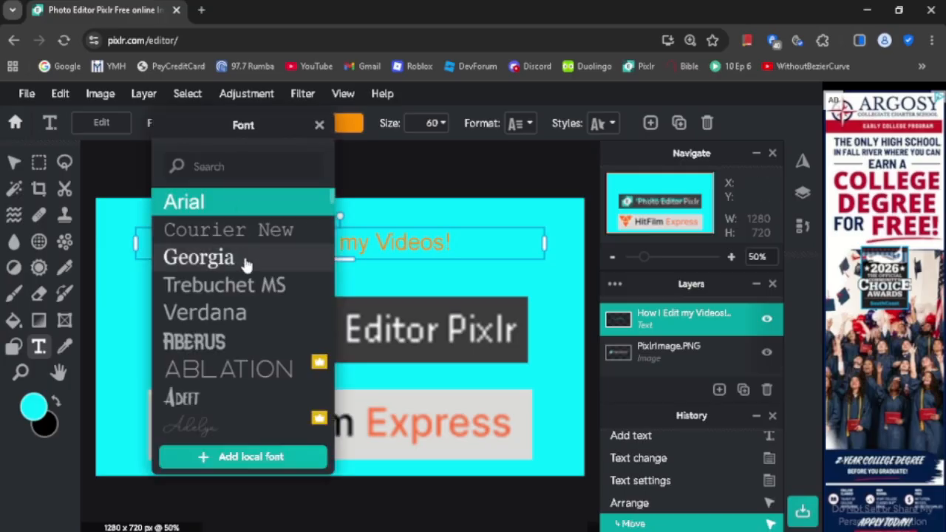
click(244, 287)
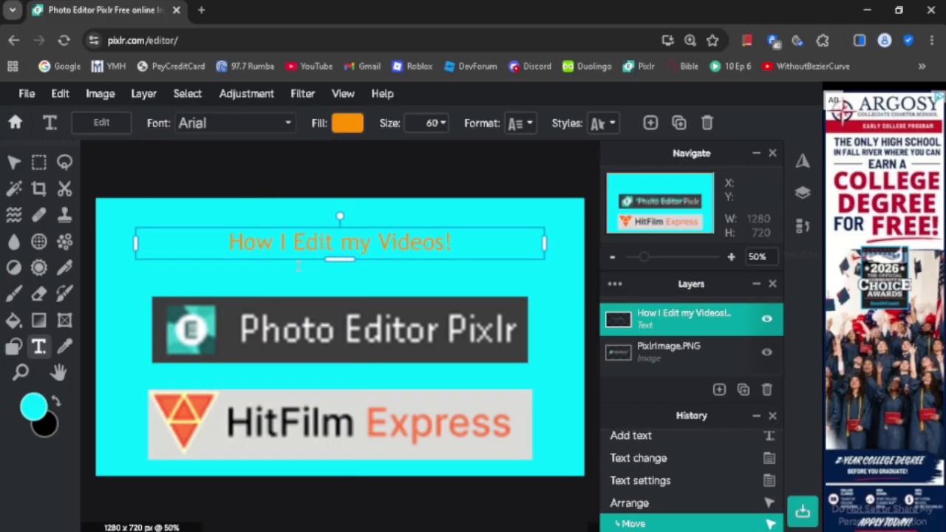
drag(337, 260, 339, 280)
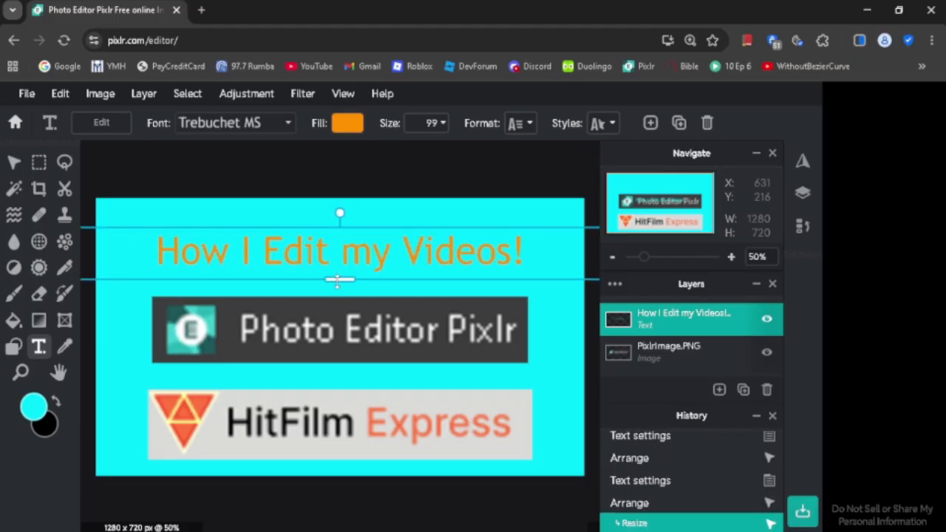
Step: Fit the title's text box to the canvas width, enlarge the text to size 125 and align it with the canvas's upper edge
scroll(338, 280, down, 2)
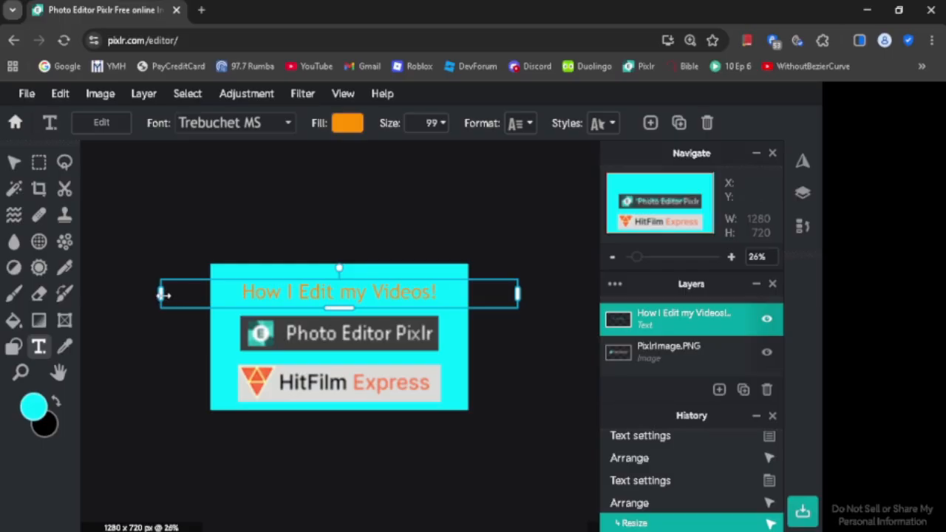
drag(200, 293, 209, 294)
drag(518, 295, 473, 295)
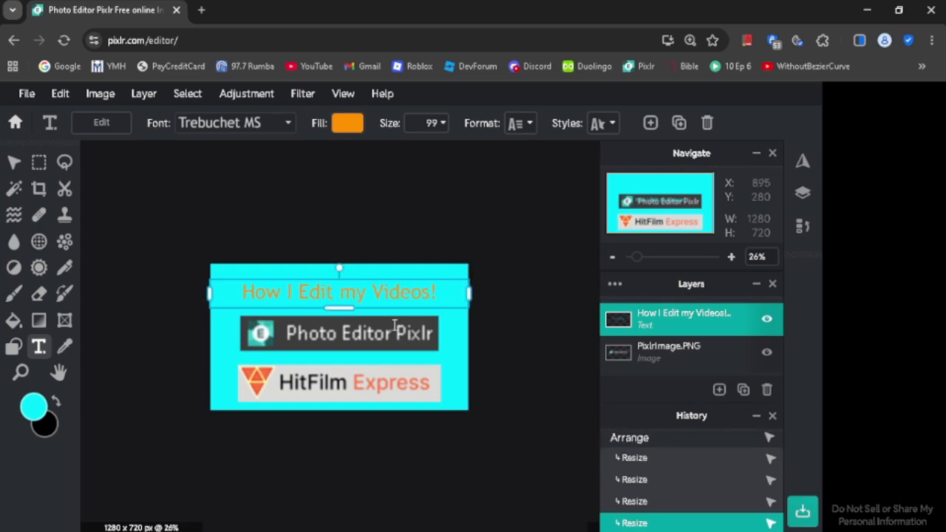
scroll(393, 326, up, 2)
drag(339, 283, 349, 264)
scroll(338, 254, down, 1)
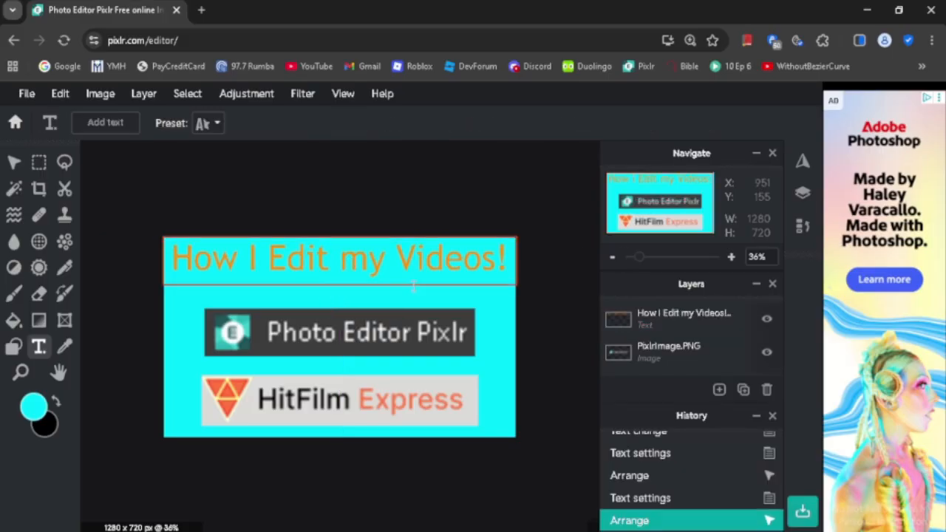
Step: Give the title text a blue #001EFF background style
click(420, 257)
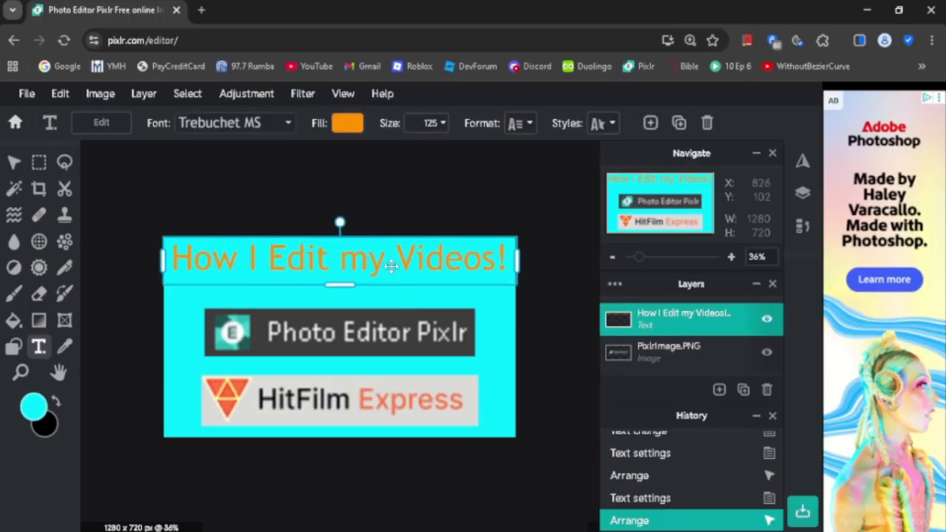
click(605, 124)
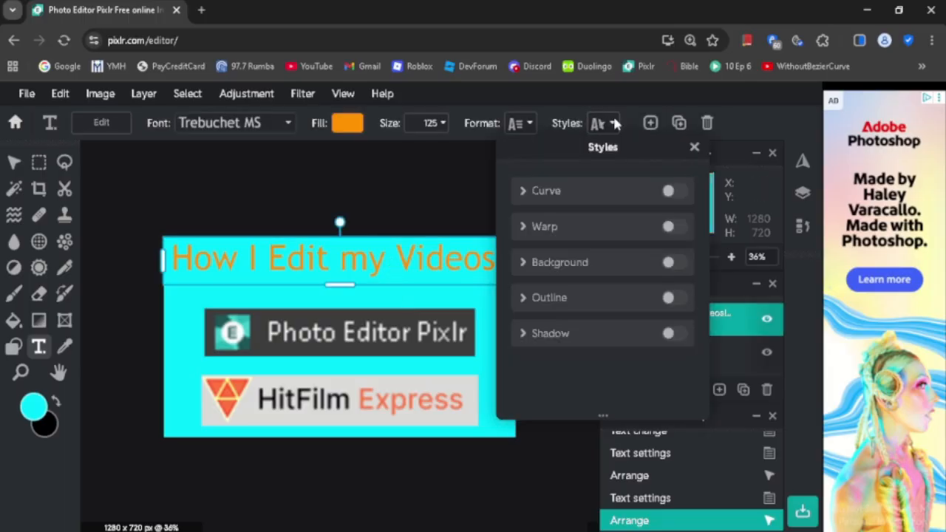
click(668, 262)
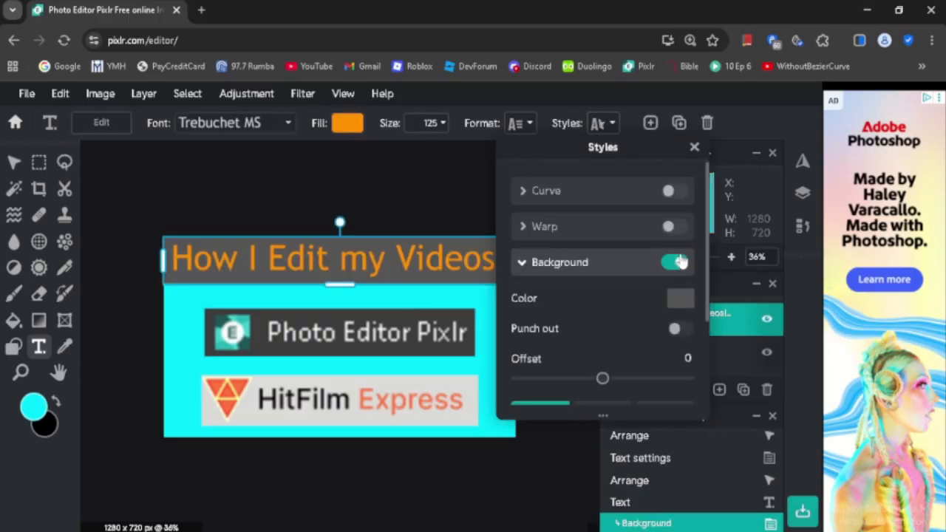
click(681, 297)
drag(820, 393, 837, 396)
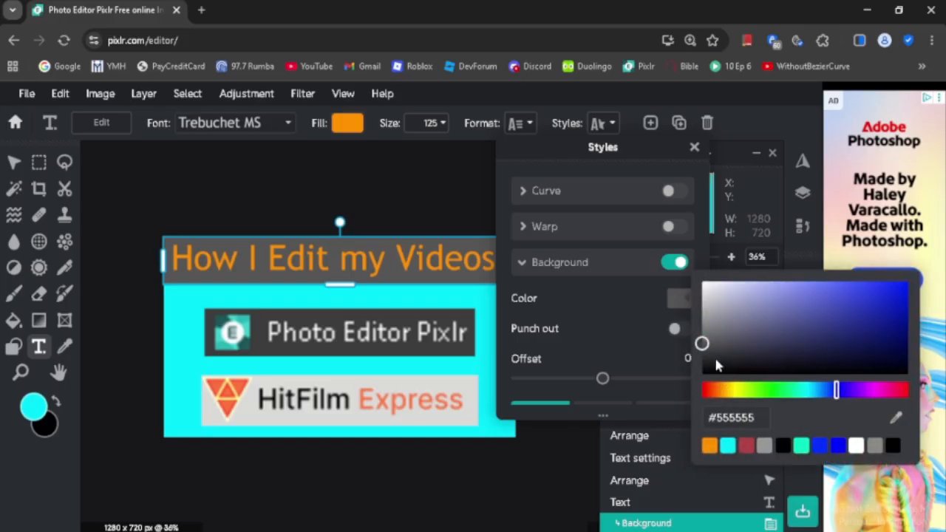
drag(908, 294, 910, 282)
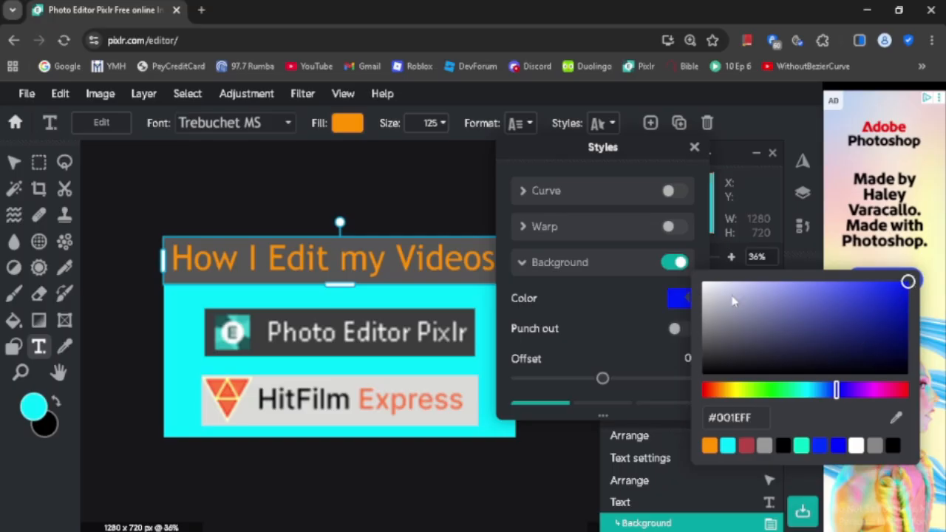
click(612, 306)
scroll(613, 305, down, 1)
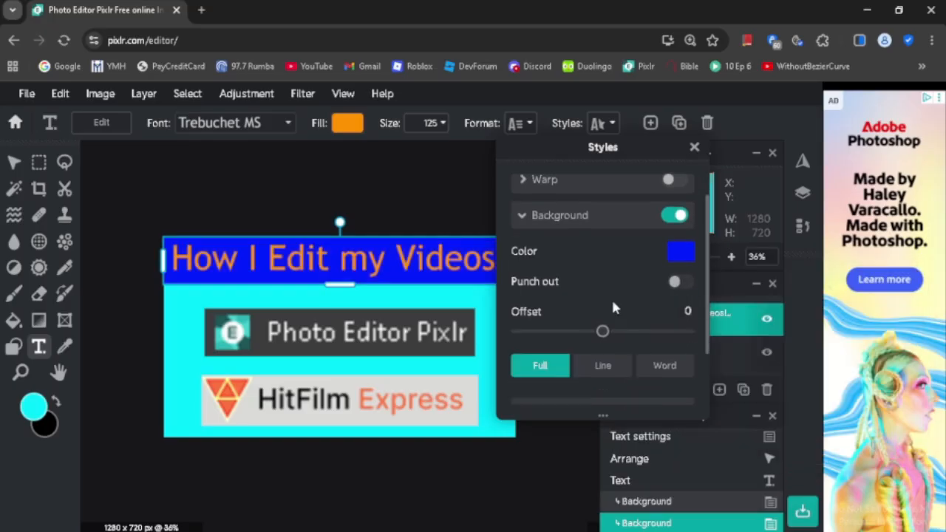
scroll(576, 270, up, 1)
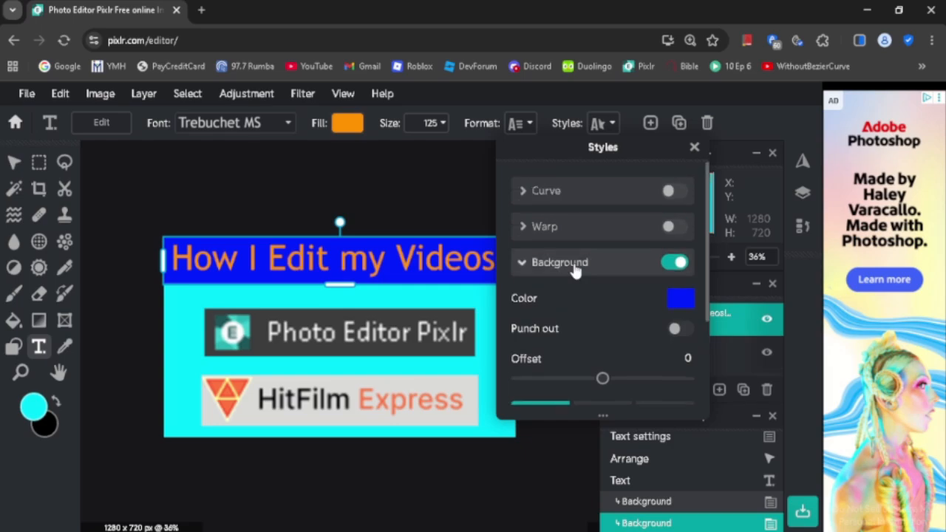
Step: Make the title text bold
click(525, 123)
click(526, 123)
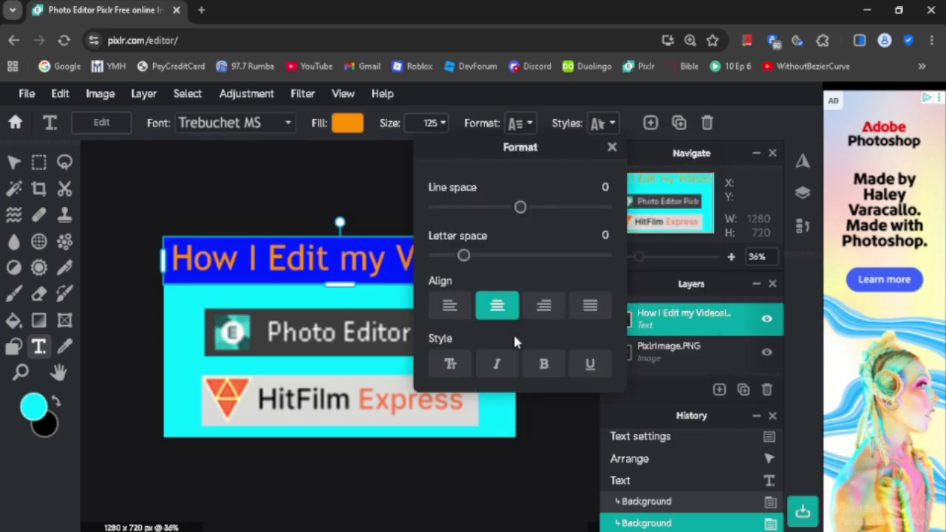
click(541, 363)
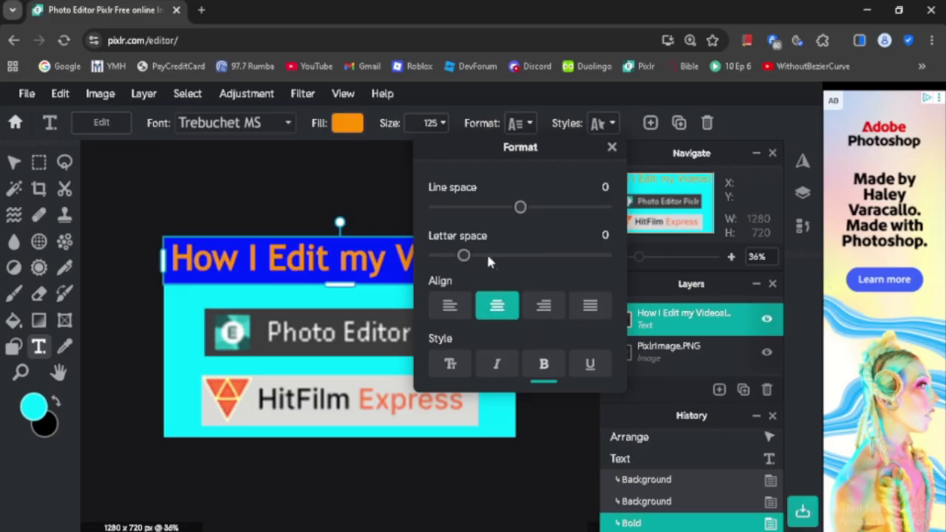
Step: Add a red #FF0000 outline to the title text
click(604, 126)
click(604, 125)
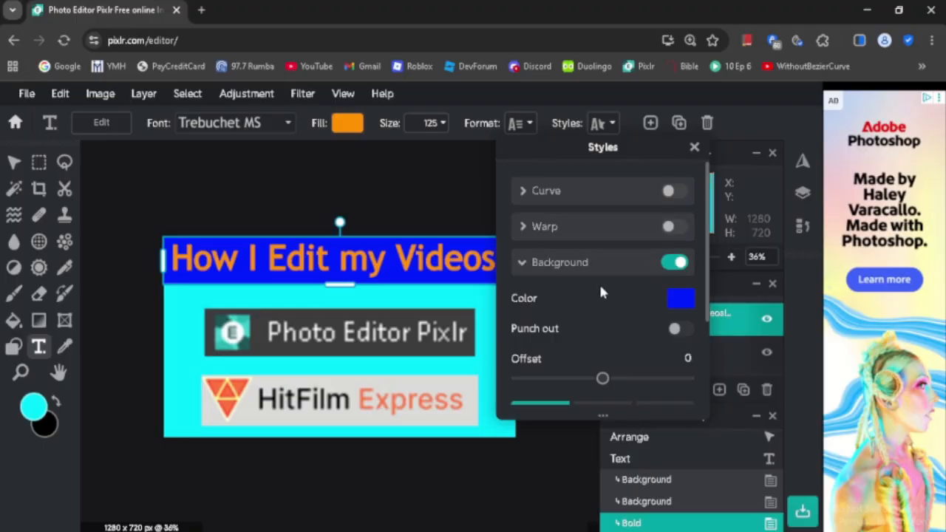
scroll(600, 293, down, 3)
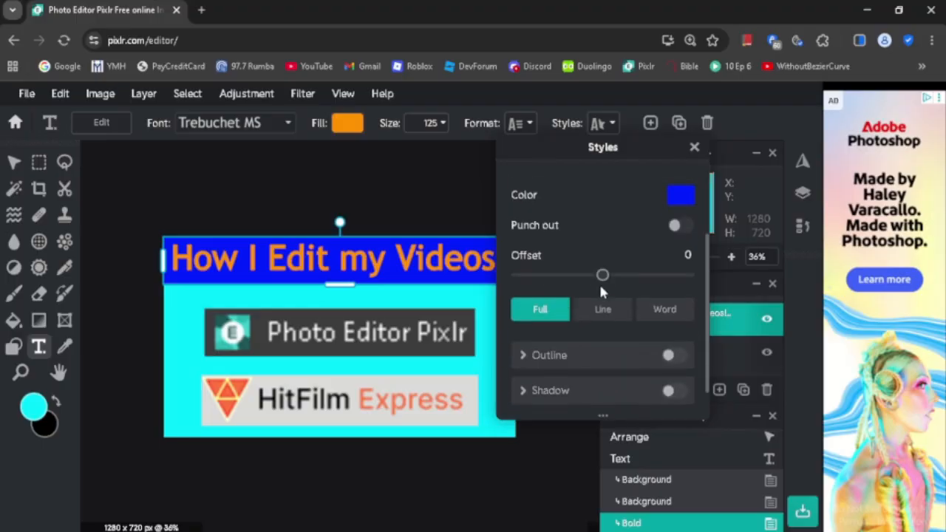
click(666, 356)
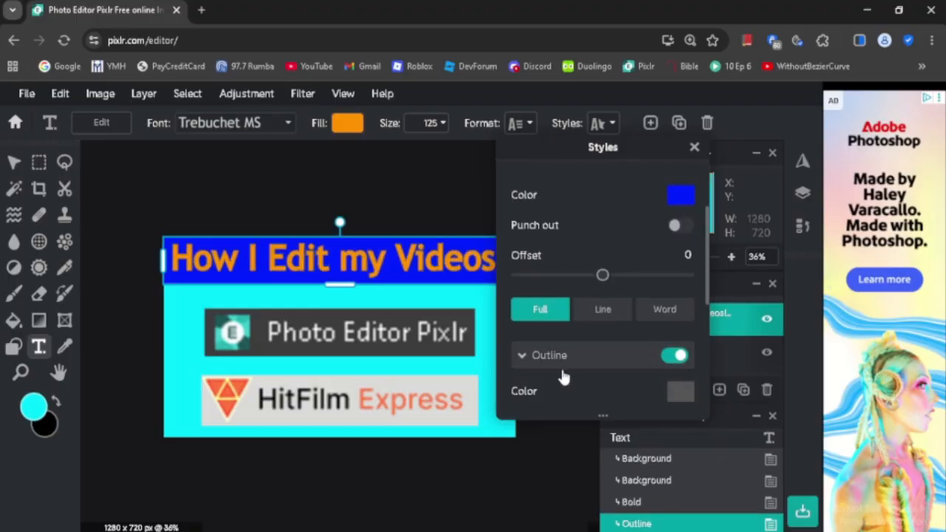
click(679, 395)
drag(825, 400, 934, 367)
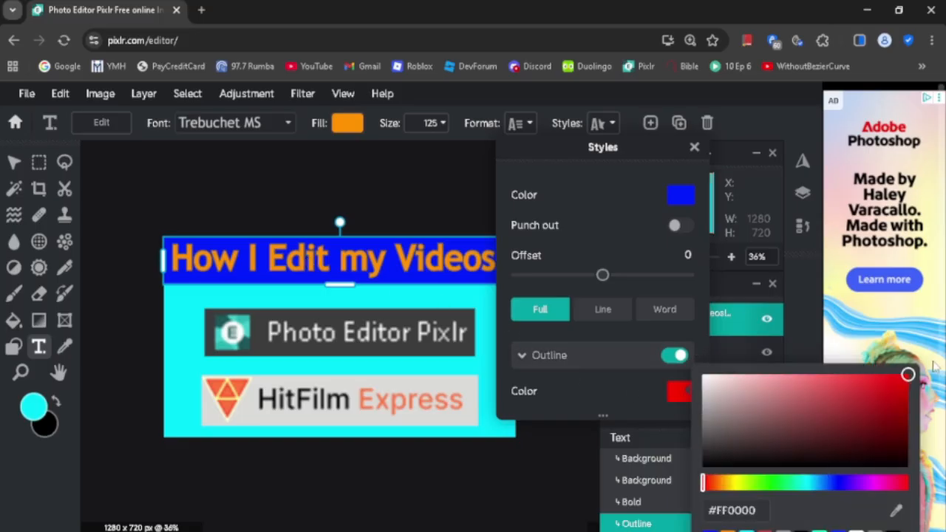
click(617, 383)
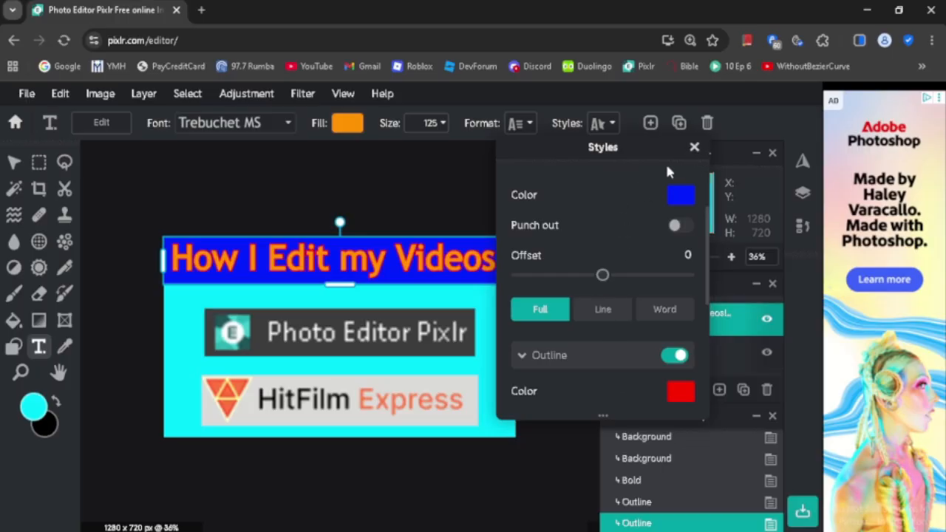
click(693, 149)
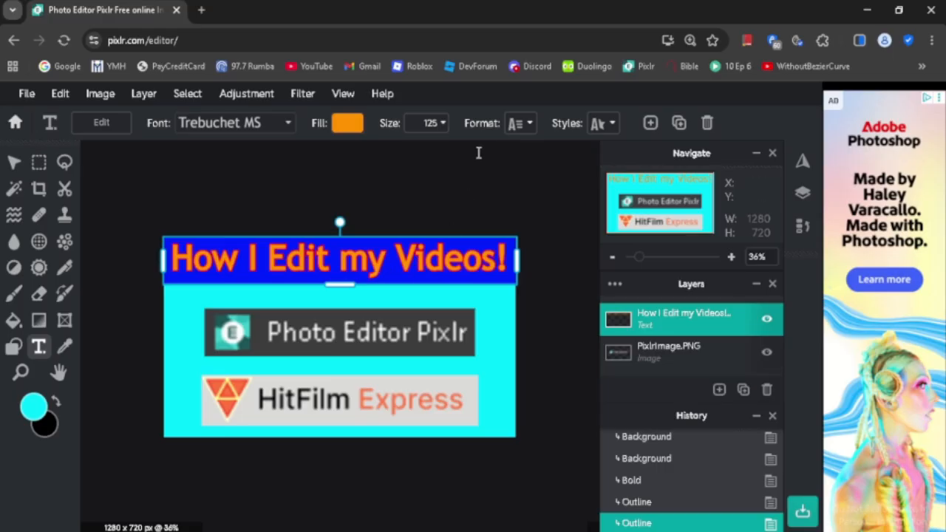
Step: Set the title text's letter spacing to 10
click(521, 122)
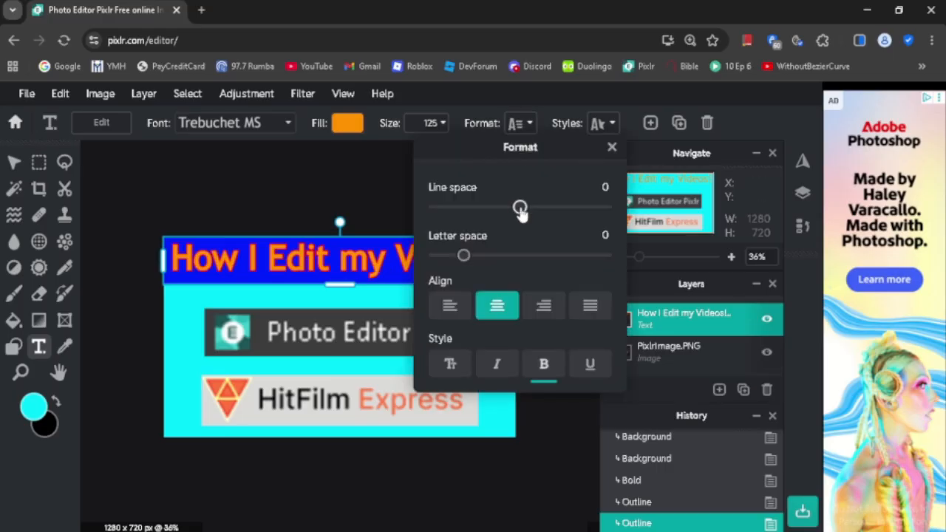
drag(466, 256, 478, 256)
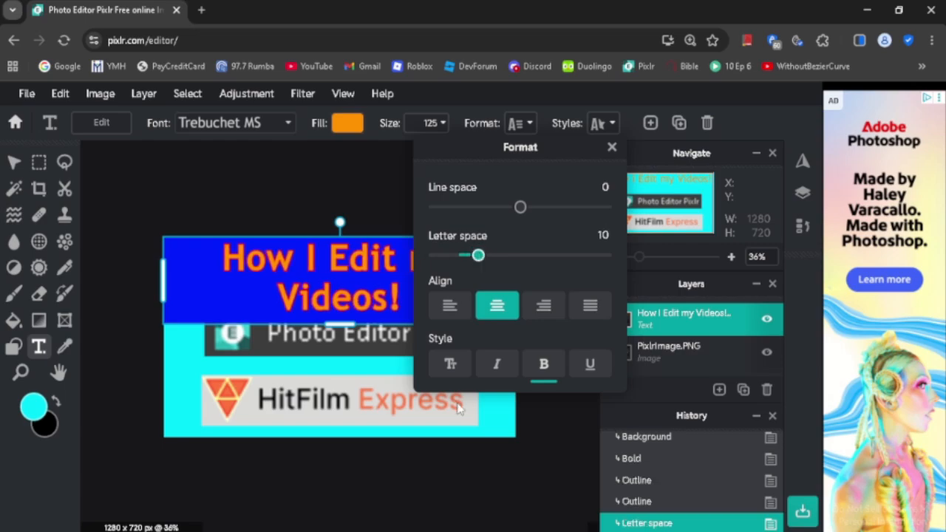
click(495, 443)
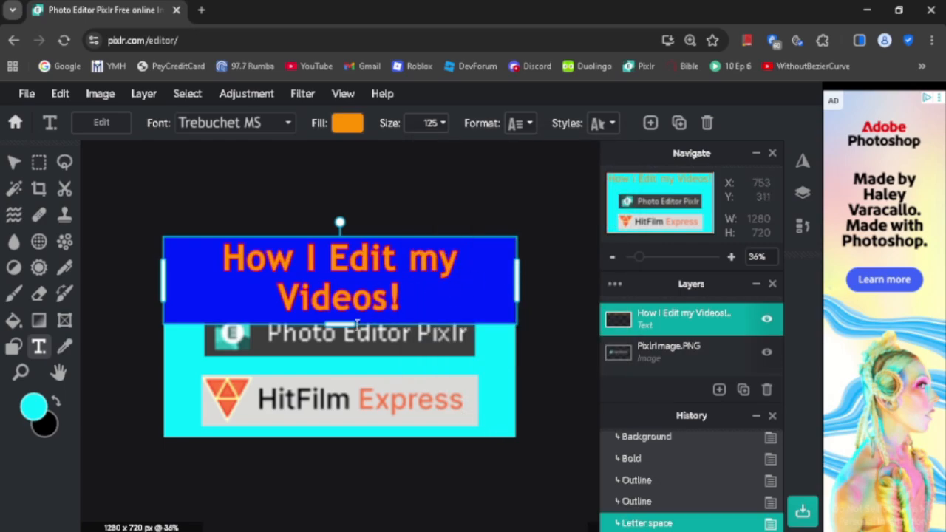
Step: Reduce the title to size 106 on a single line, with its blue background spanning the full canvas width along the upper edge
drag(340, 322, 341, 318)
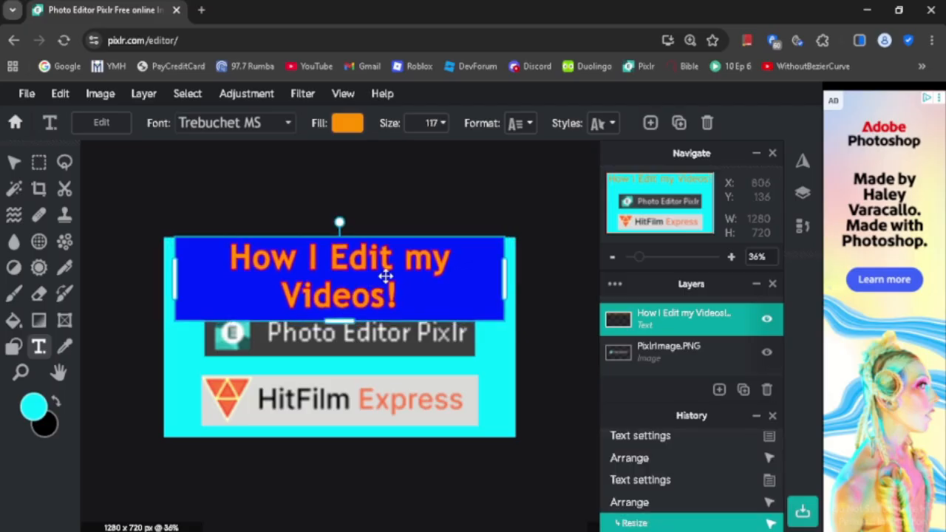
drag(499, 272, 510, 272)
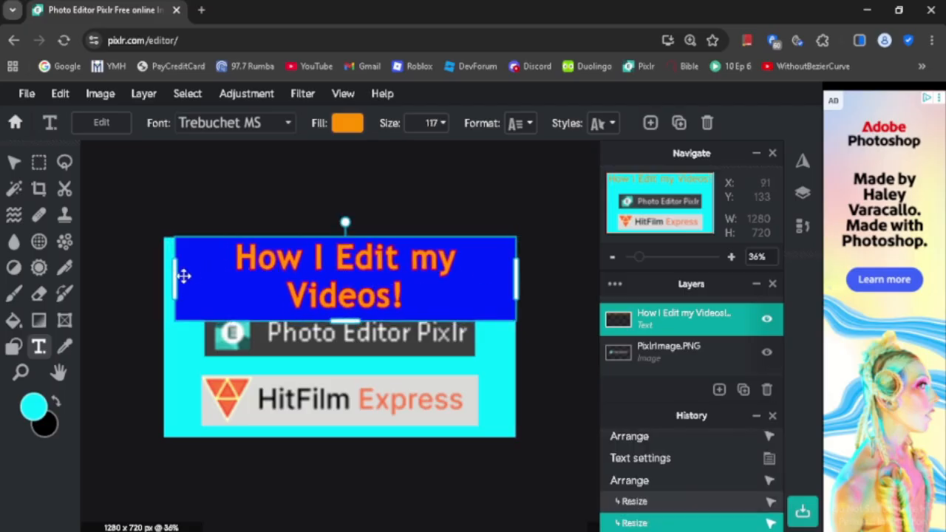
drag(155, 281, 129, 277)
drag(322, 297, 347, 260)
drag(515, 255, 517, 254)
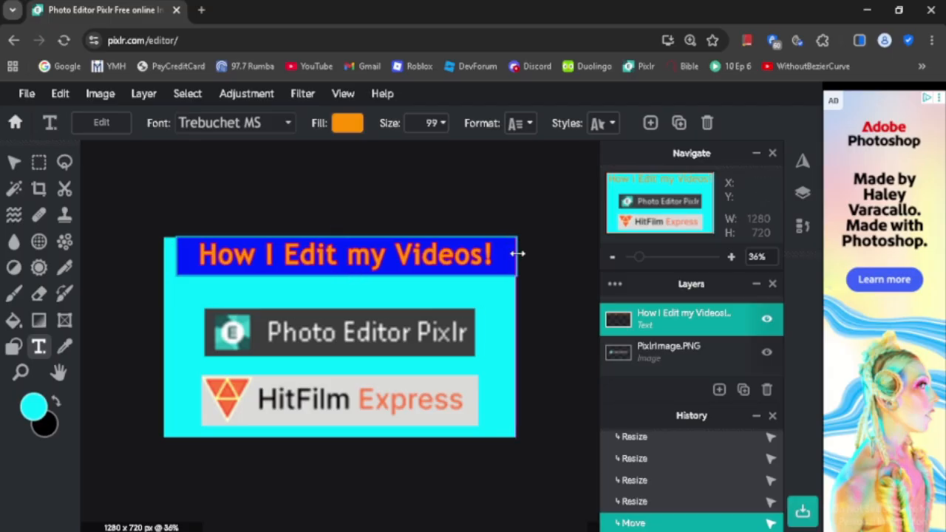
drag(171, 257, 162, 256)
drag(342, 273, 347, 259)
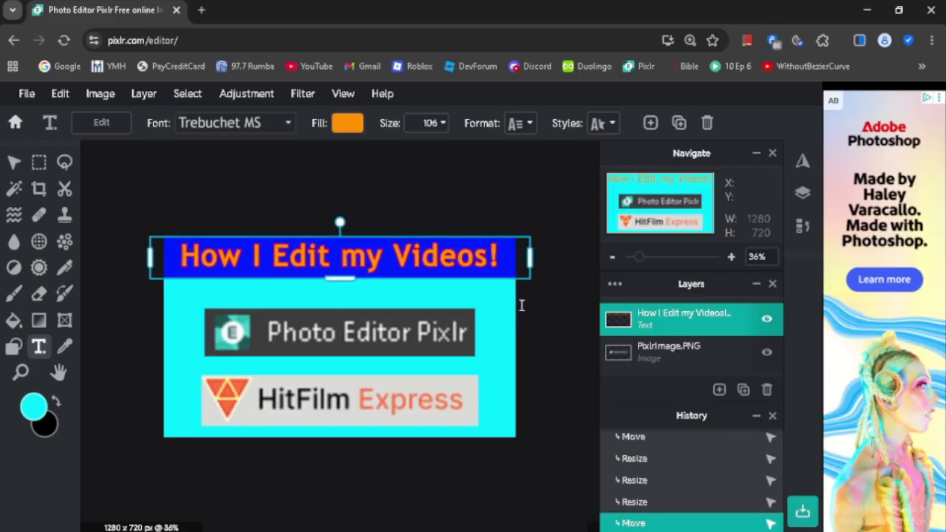
click(531, 335)
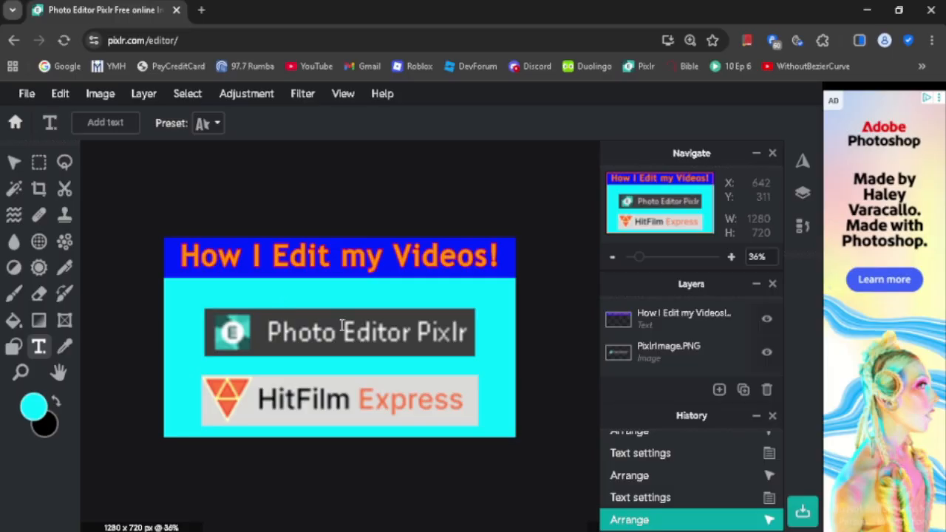
Step: Move the Pixlr logo up to about X 147, Y 217 and the HitFilm Express logo up by a similar distance
click(342, 330)
click(466, 352)
click(15, 162)
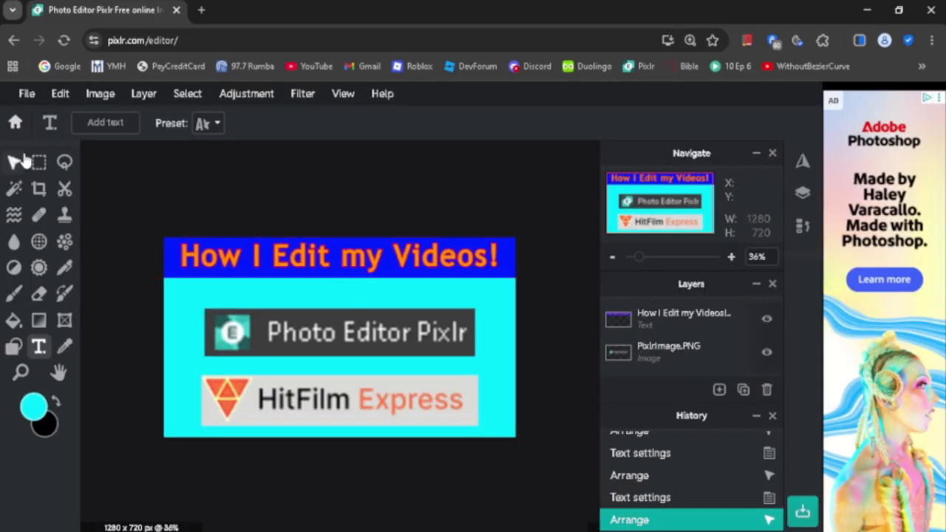
drag(345, 347, 345, 337)
drag(351, 384, 351, 371)
click(293, 323)
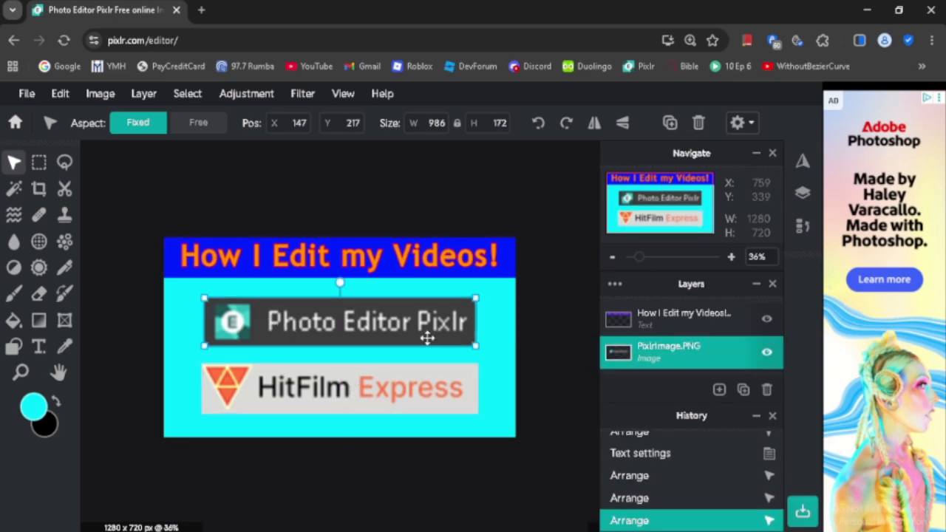
click(540, 344)
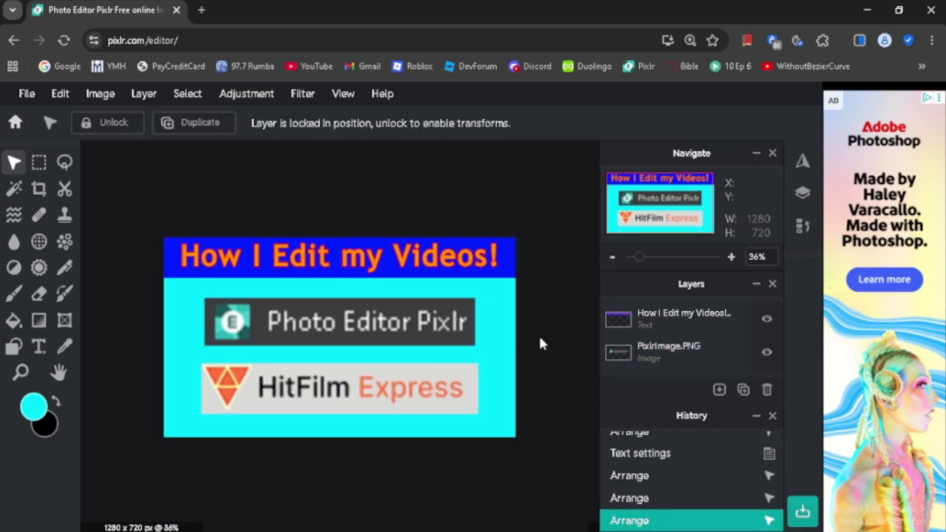
Step: Fill the light grey backdrop of the HitFilm Express logo on the HitFilmImage.PNG layer with cyan, including an enclosed letter gap
click(14, 320)
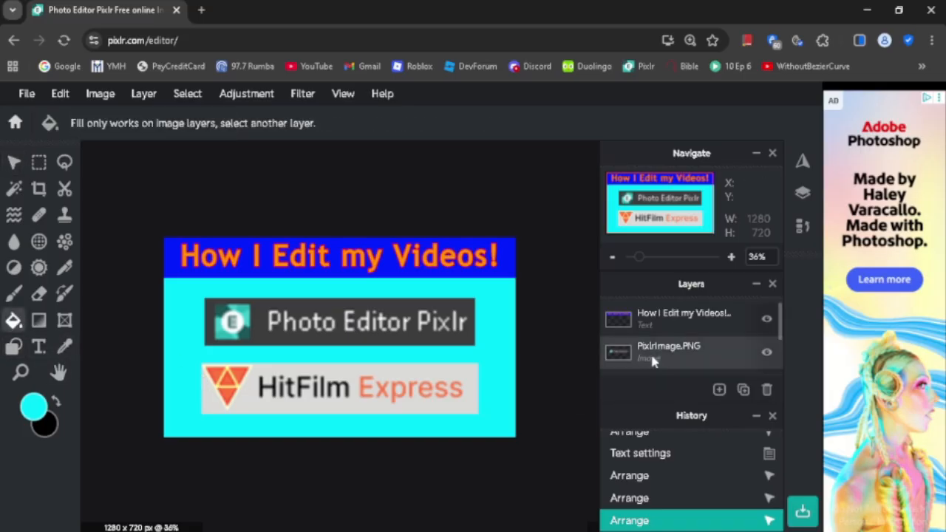
scroll(664, 318, down, 2)
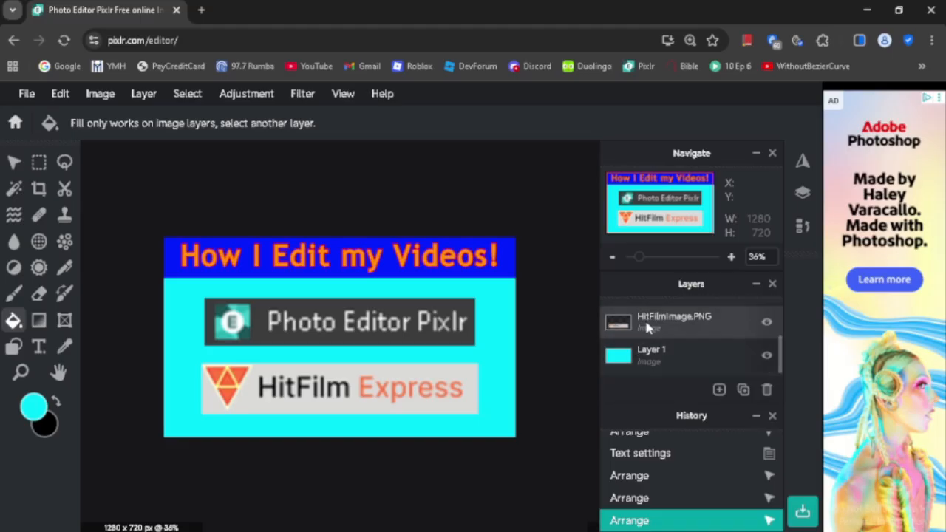
click(654, 318)
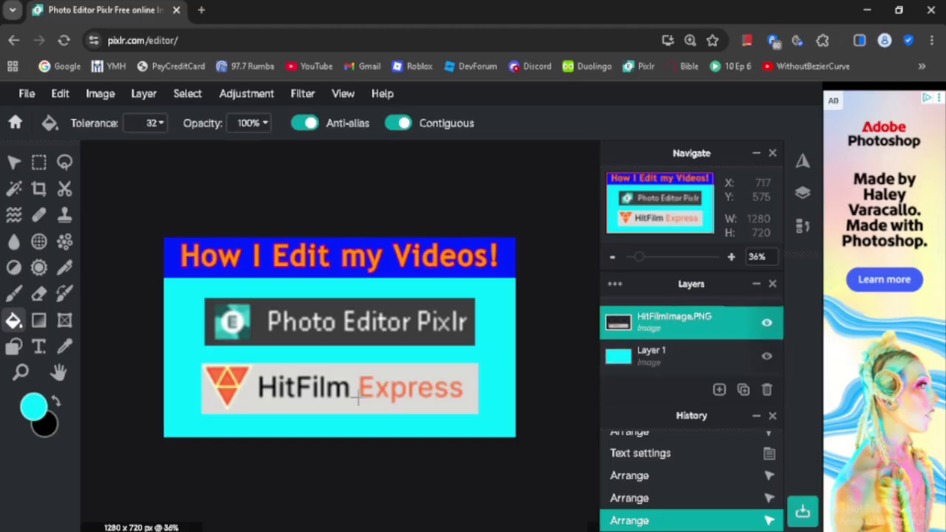
click(273, 410)
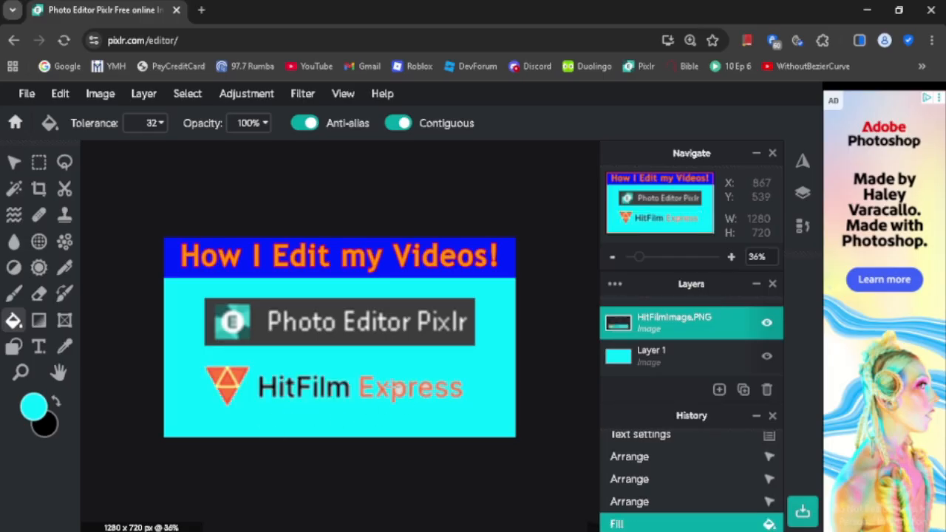
click(401, 387)
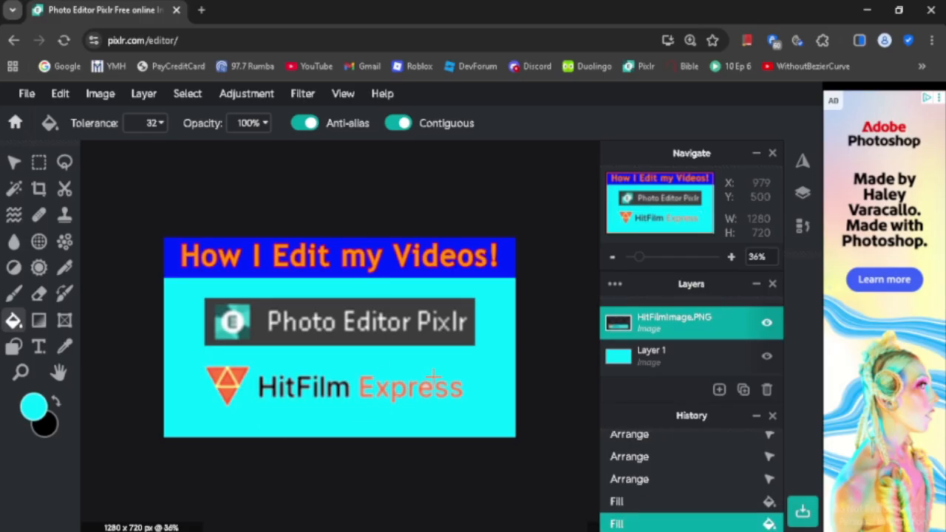
Step: Fill the rest of the HitFilmImage.PNG layer around the HitFilm Express logo with cyan
scroll(428, 403, up, 3)
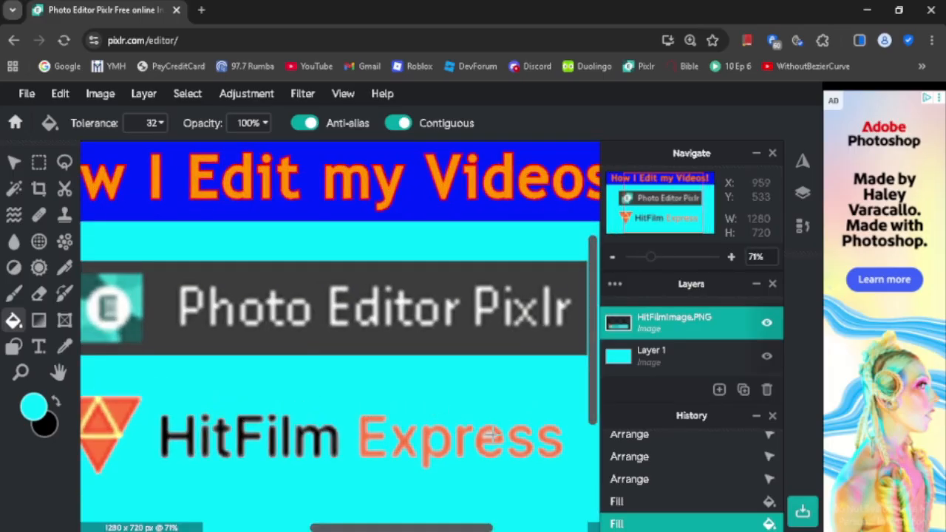
click(506, 395)
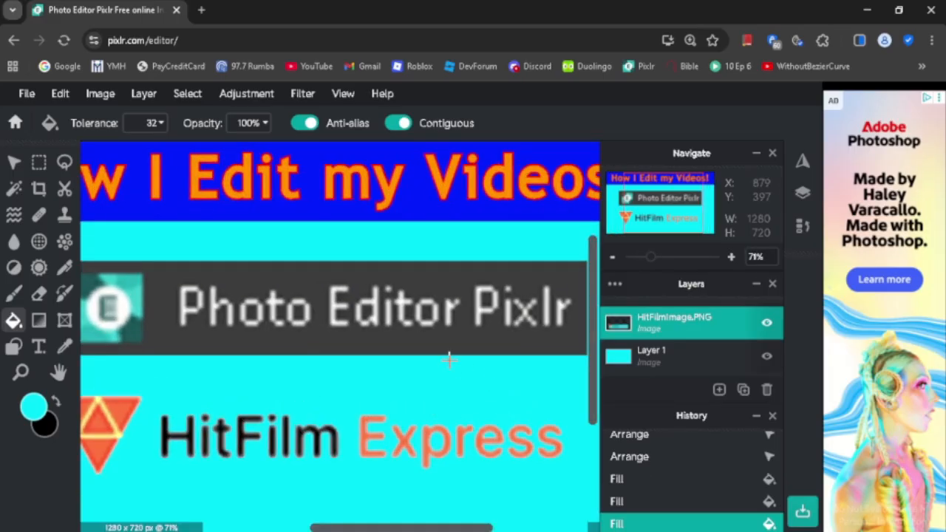
scroll(444, 350, down, 2)
click(412, 358)
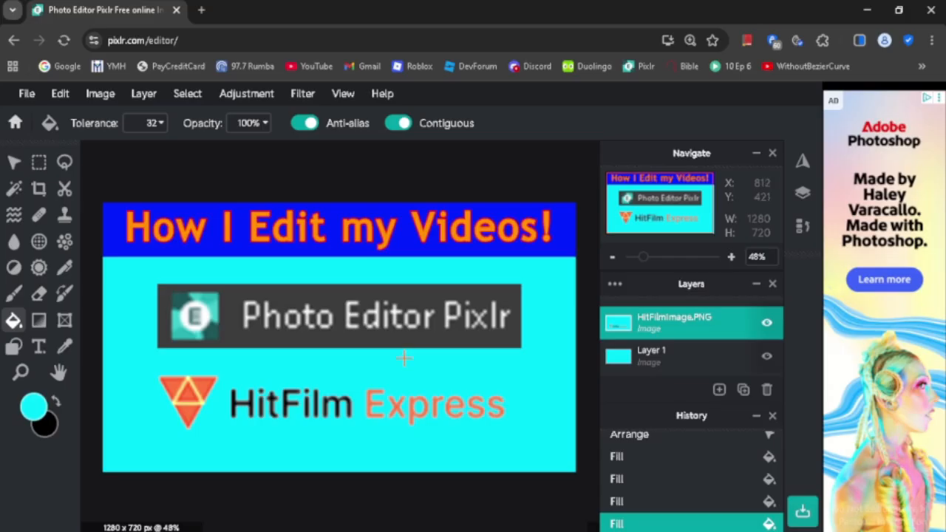
click(430, 341)
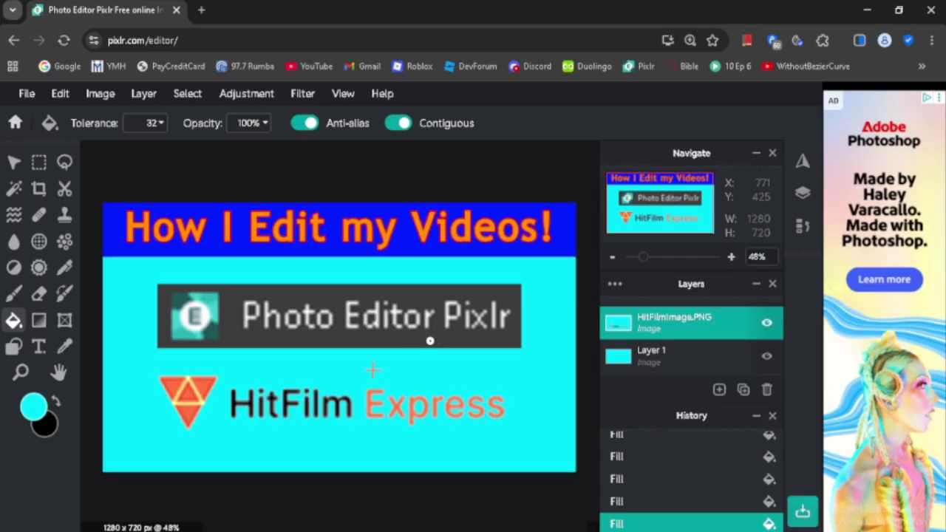
Step: Try to fill the Pixlr logo's dark backdrop and letter gaps on the PixlrImage.PNG layer with cyan, and undo the fills
scroll(659, 355, up, 1)
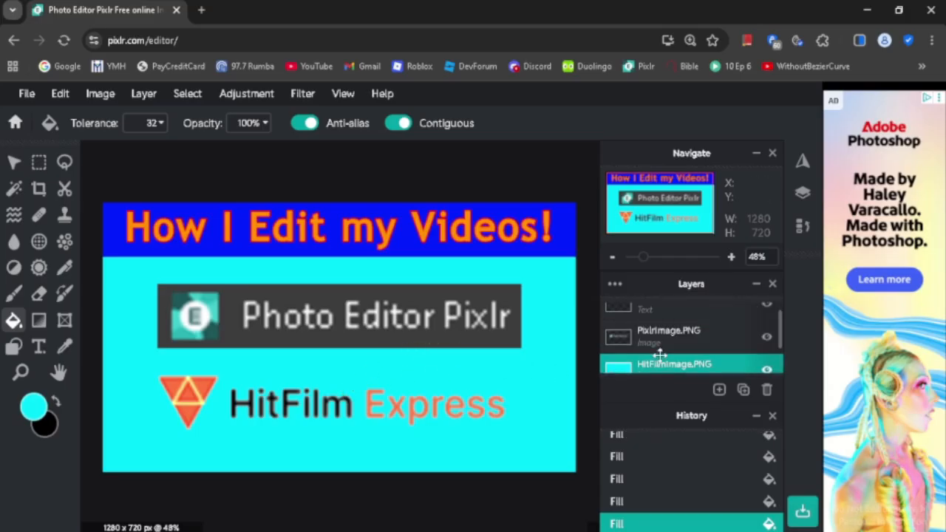
scroll(659, 355, up, 2)
click(669, 343)
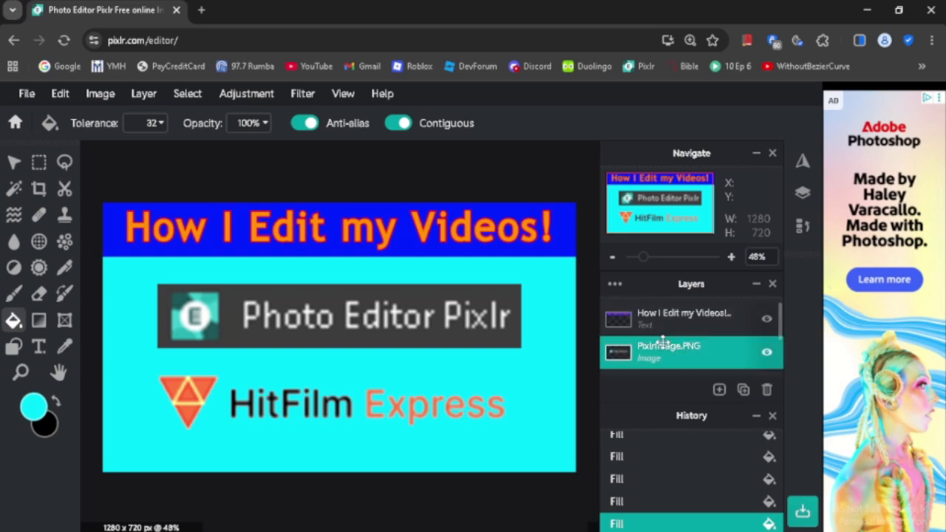
click(407, 331)
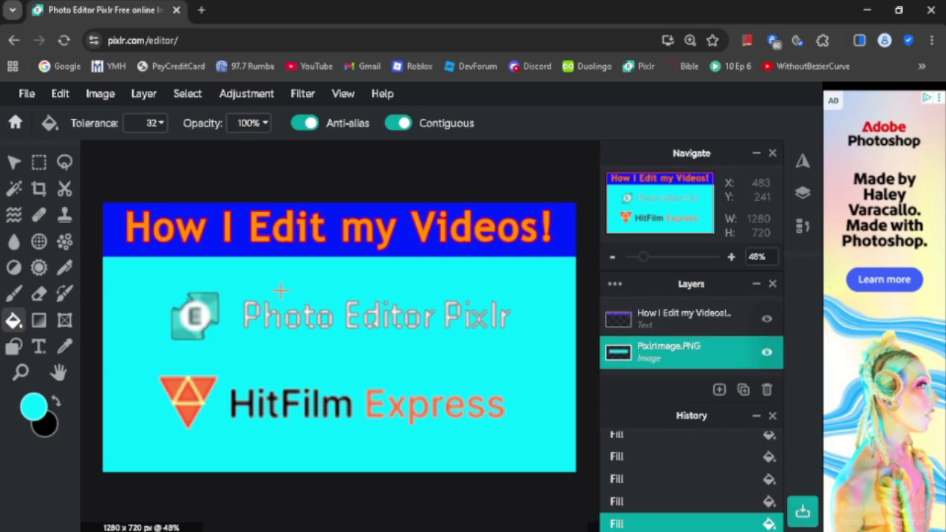
key(ctrl+z)
key(ctrl+z)
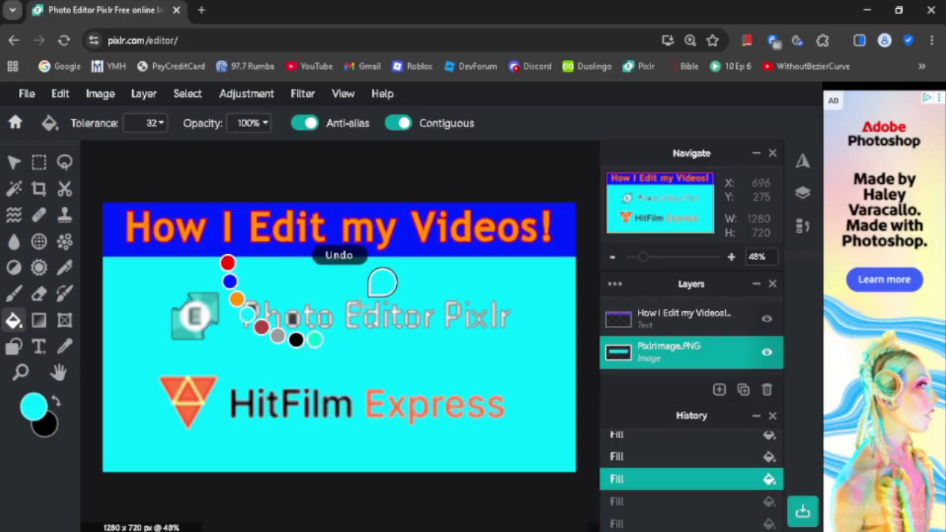
key(ctrl+z)
key(ctrl+z)
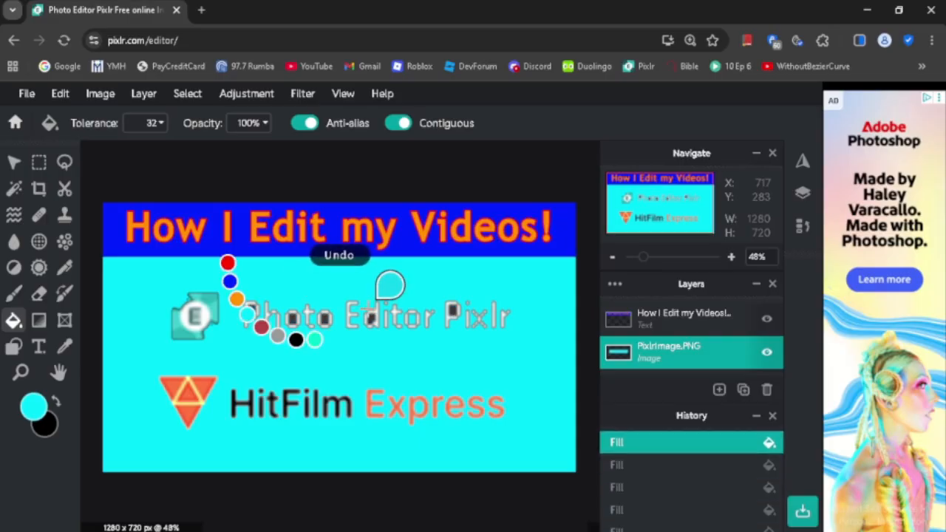
key(ctrl+z)
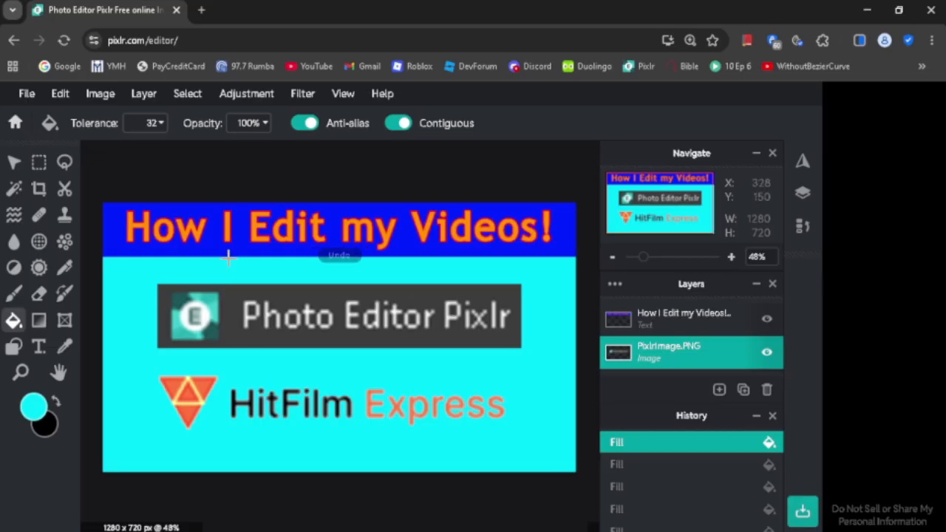
Step: Try filling the Pixlr logo's dark backdrop with cyan at a fill tolerance of 11, and undo it
click(153, 122)
drag(40, 157, 28, 155)
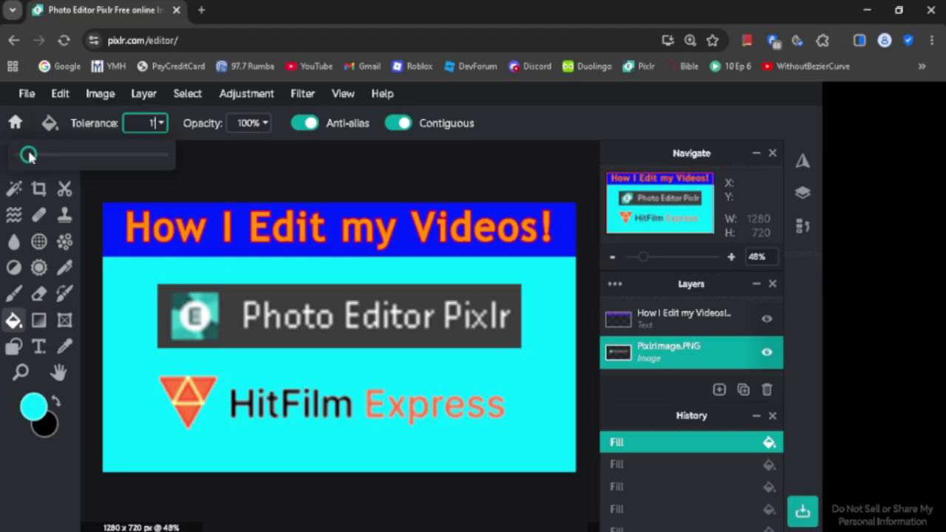
click(346, 294)
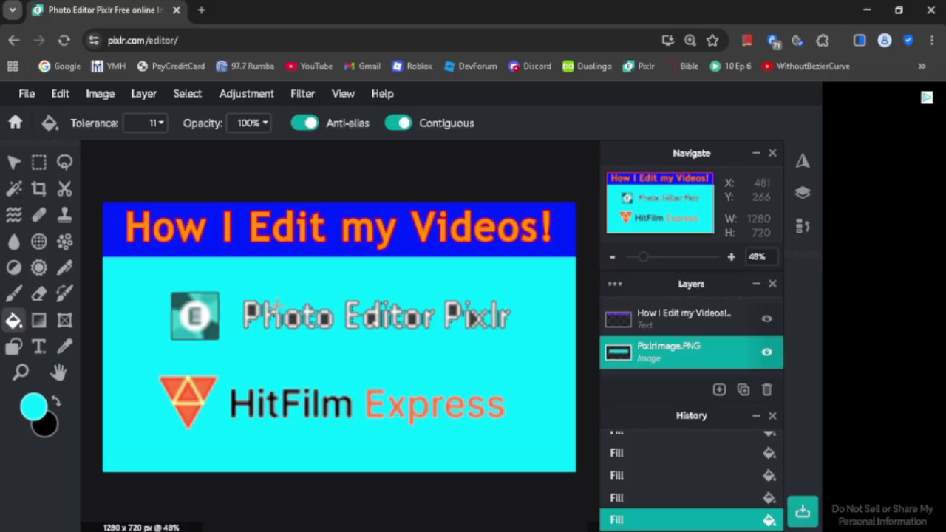
key(ctrl+z)
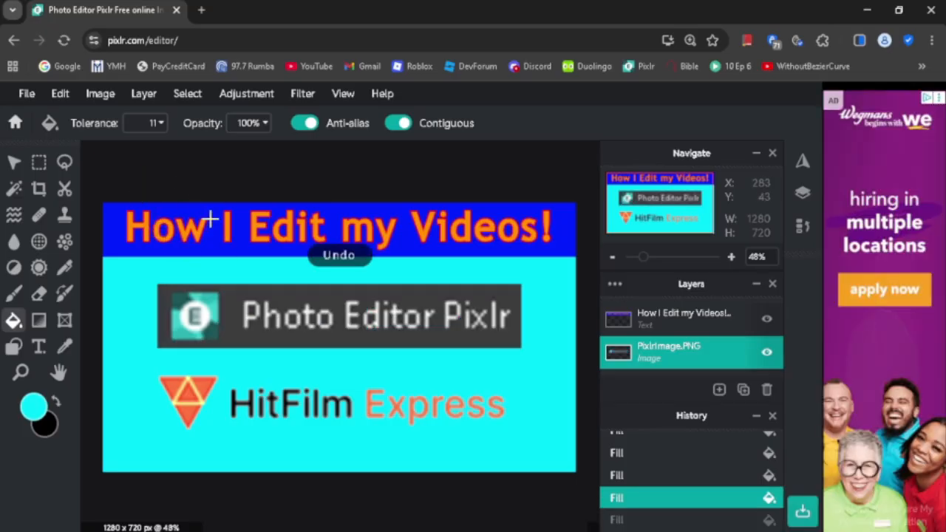
Step: Set the fill tolerance to 16 and fill the Pixlr logo's dark backdrop and enclosed letter gaps with cyan
click(160, 123)
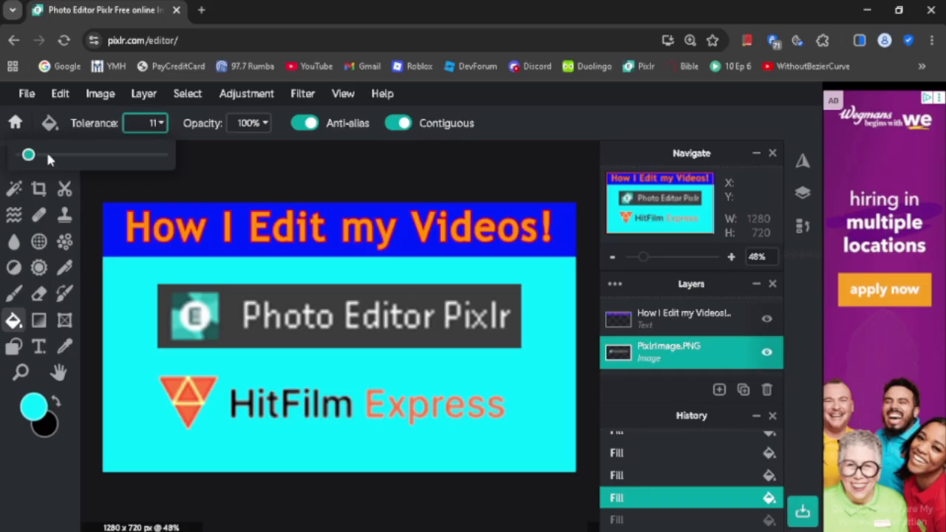
drag(29, 155, 32, 154)
click(260, 338)
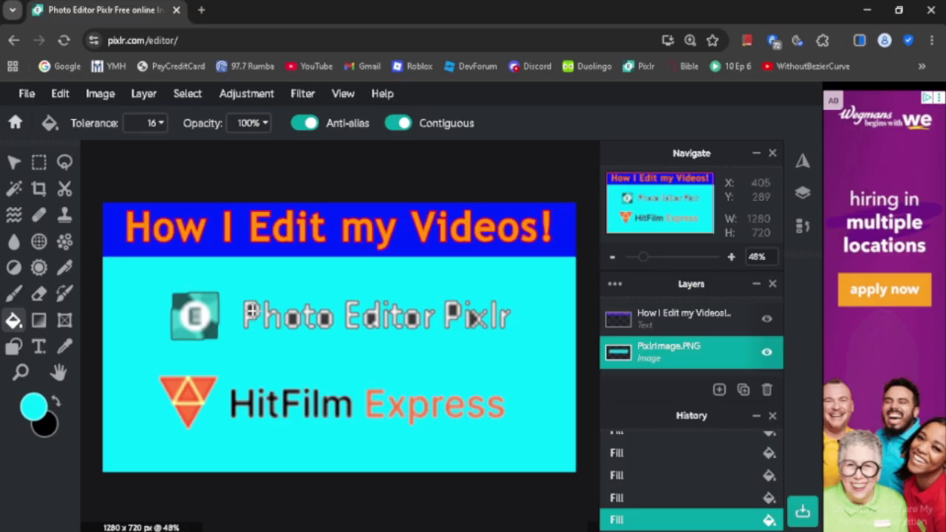
click(252, 310)
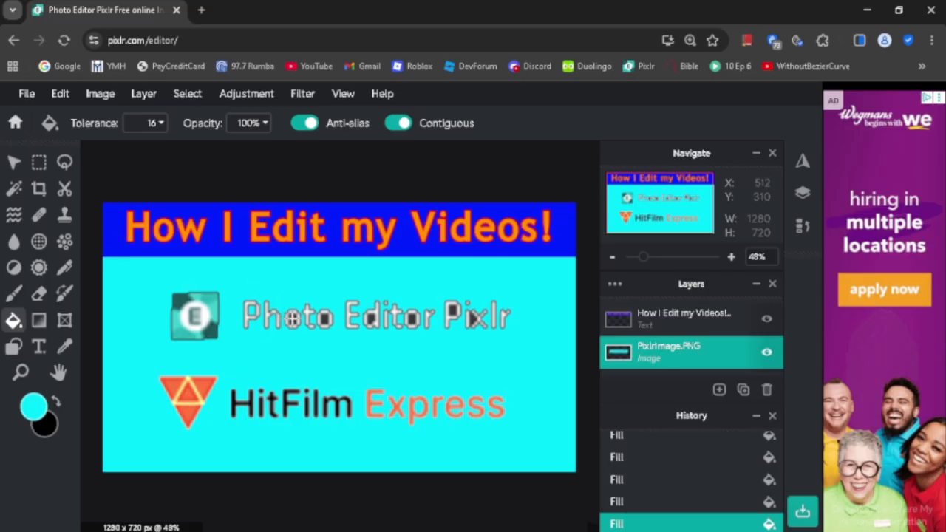
click(292, 318)
click(324, 318)
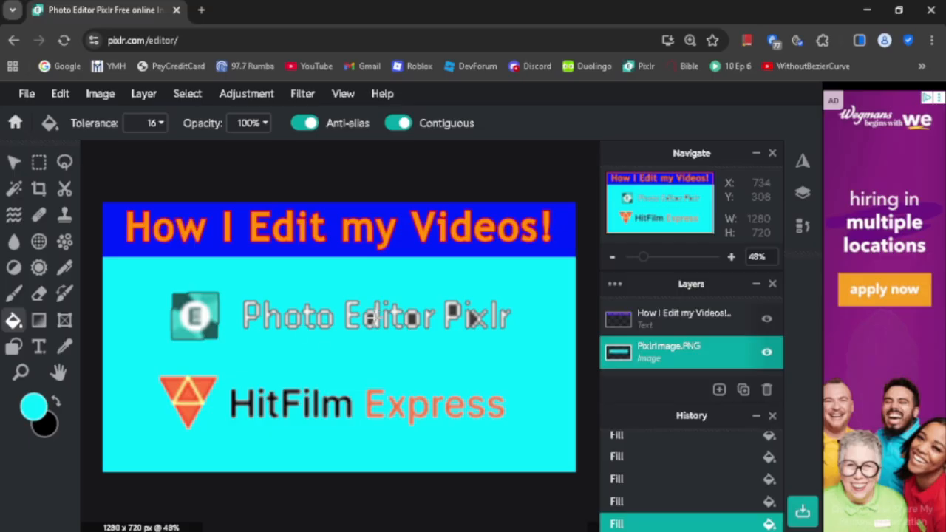
click(371, 317)
click(414, 319)
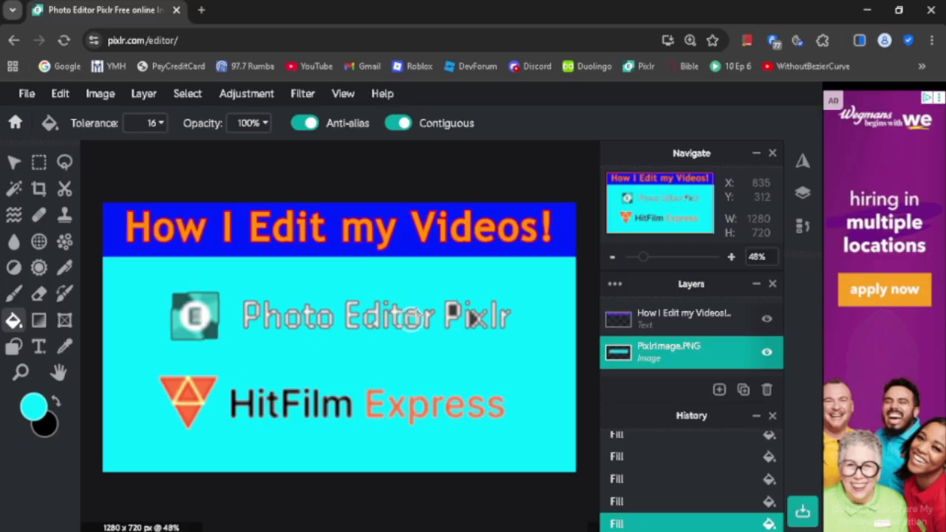
click(453, 311)
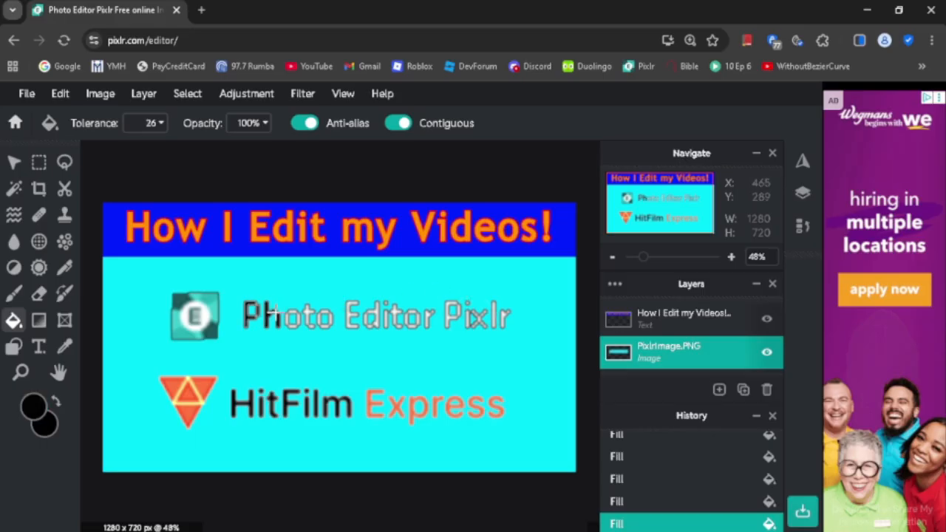
Step: Continue filling the "Photo Editor Pixlr" lettering with black, starting from the first "o" of "Photo"
scroll(274, 311, up, 5)
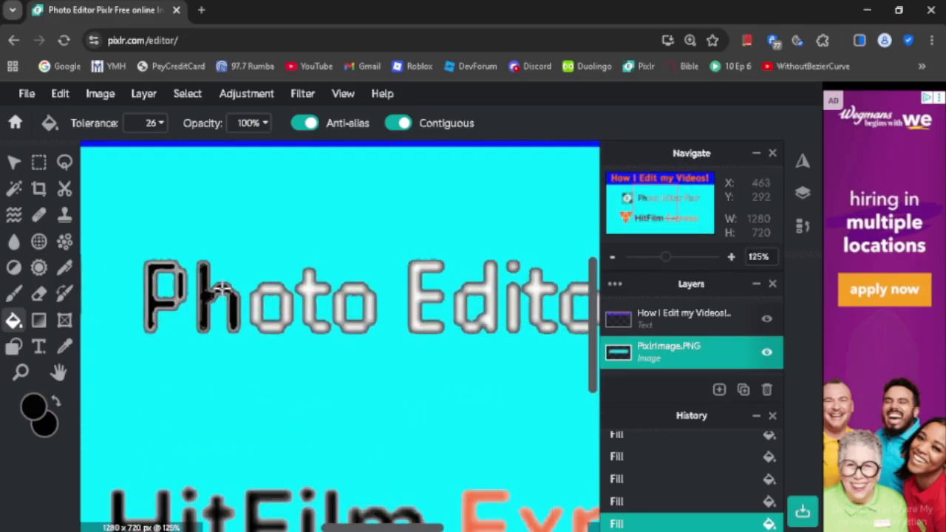
click(261, 291)
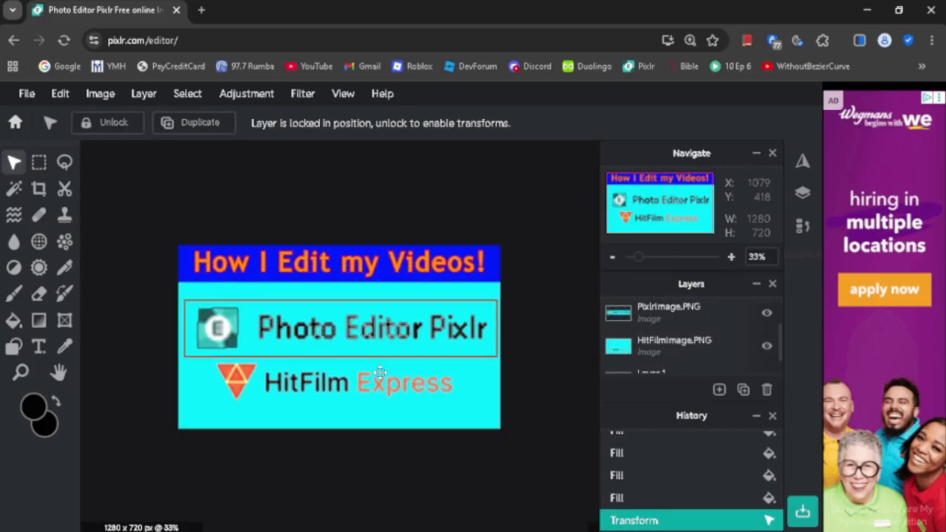
Step: Move the HitFilmImage.PNG layer above the PixlrImage.PNG layer and back below it
scroll(636, 344, down, 1)
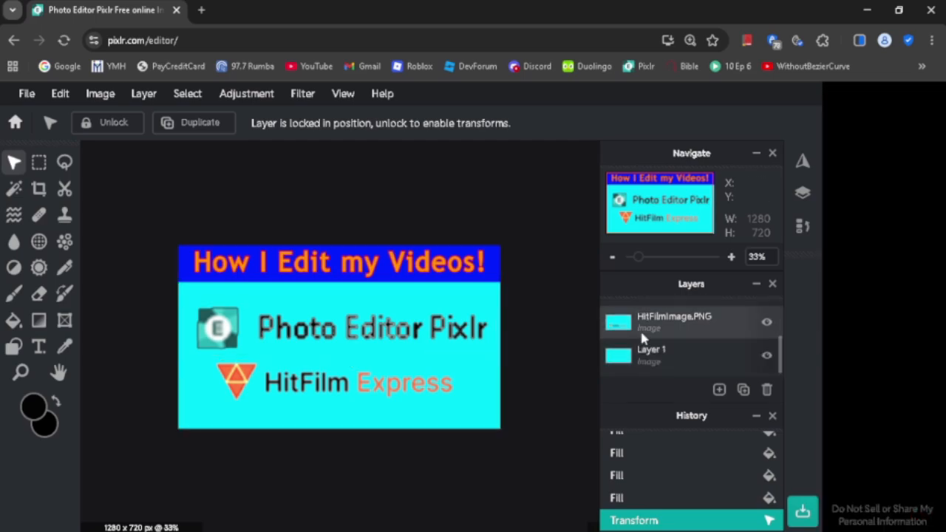
scroll(652, 361, up, 1)
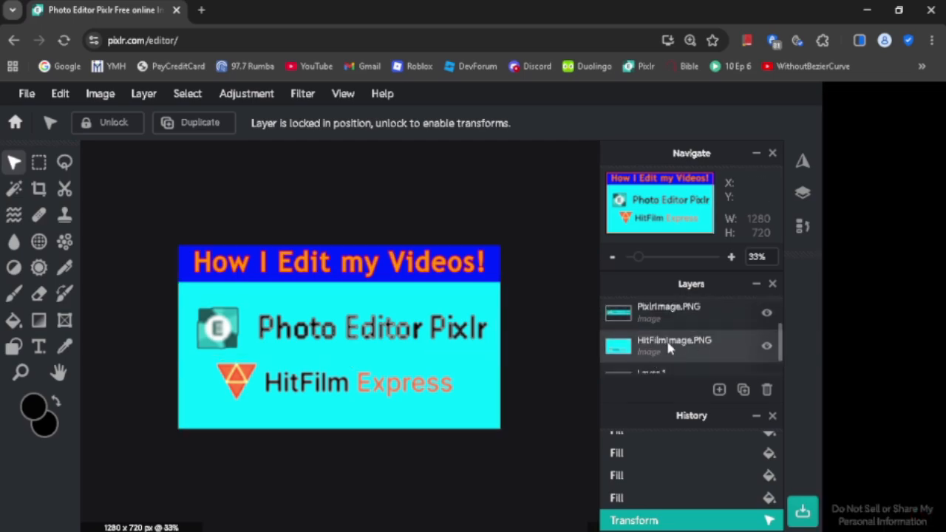
drag(674, 347, 675, 309)
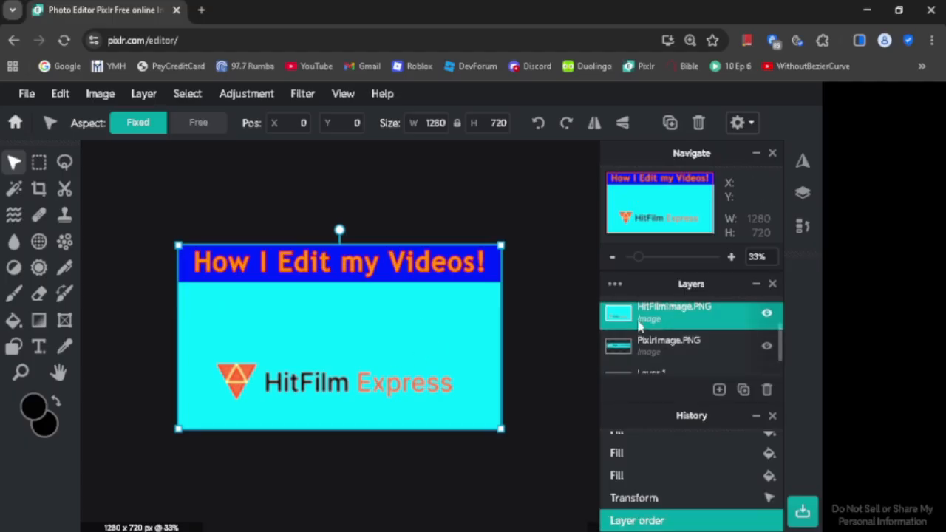
scroll(643, 336, down, 1)
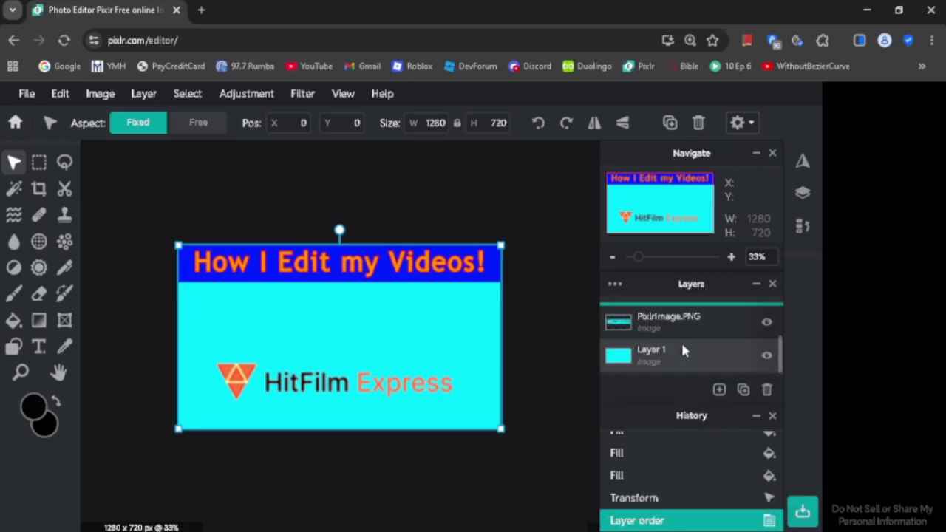
scroll(661, 329, up, 2)
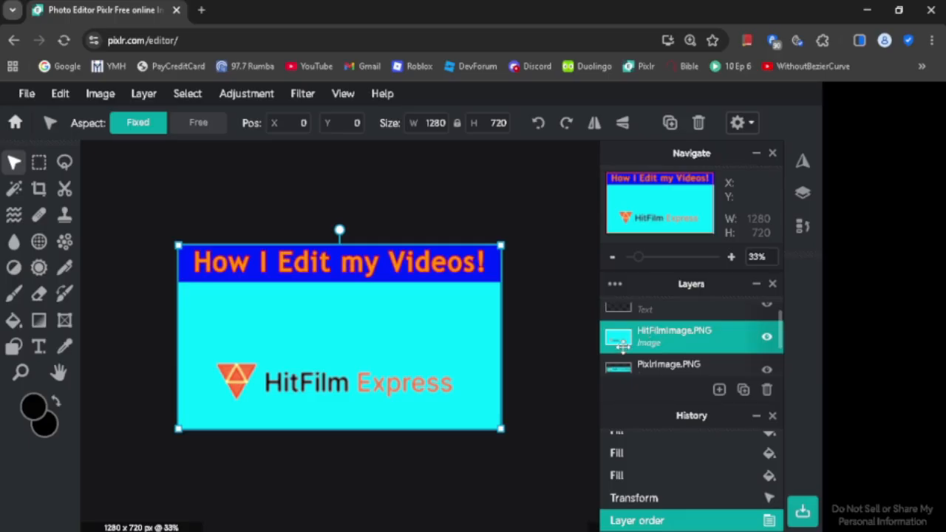
drag(633, 335, 650, 359)
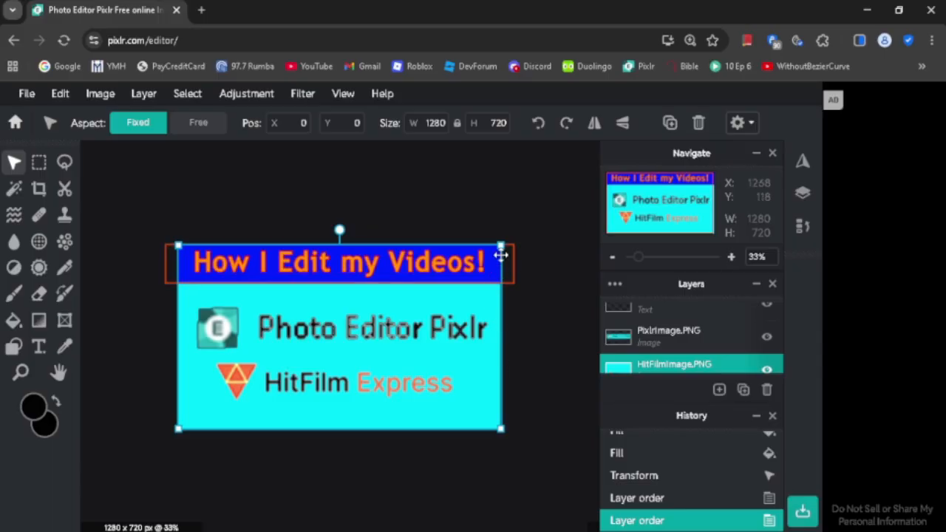
Step: Enlarge the HitFilmImage.PNG layer to 1481 × 834 at X -113, Y -50, keeping it between PixlrImage.PNG and Layer 1
drag(502, 245, 528, 222)
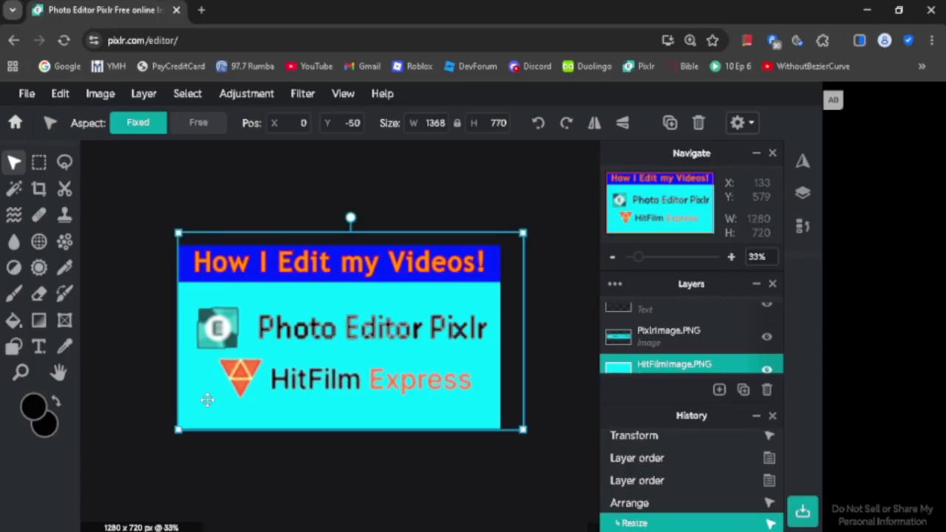
drag(178, 430, 150, 436)
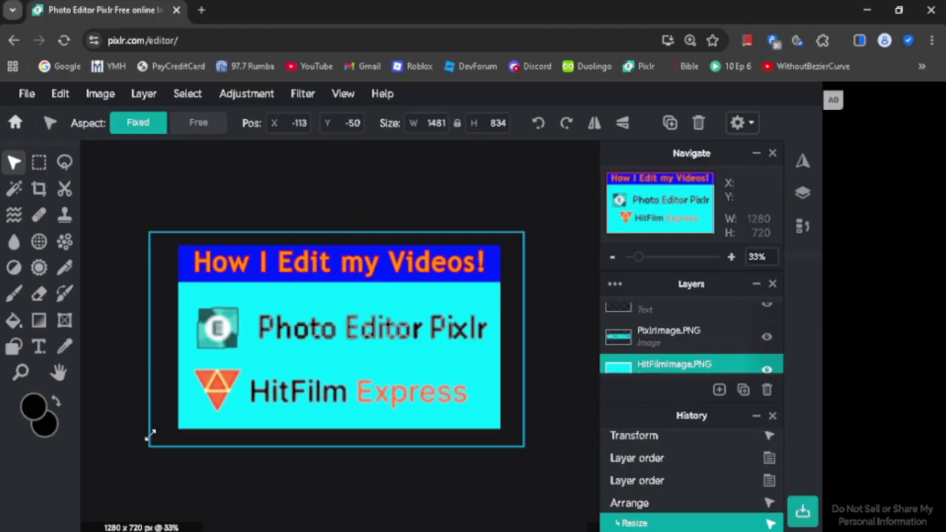
drag(651, 363, 653, 345)
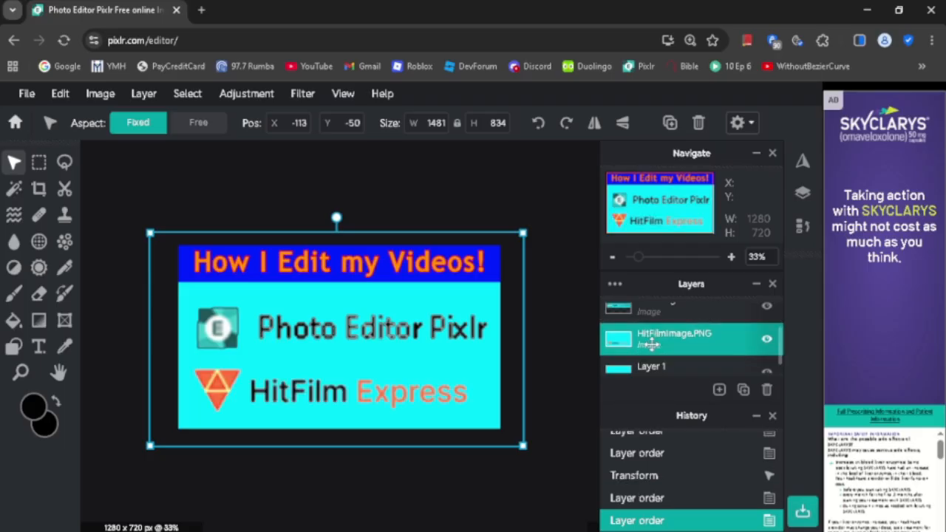
Step: Deselect the PixlrImage.PNG layer and set the thumbnail to save as a 1280 × 720 JPG at 100% quality
scroll(649, 370, down, 1)
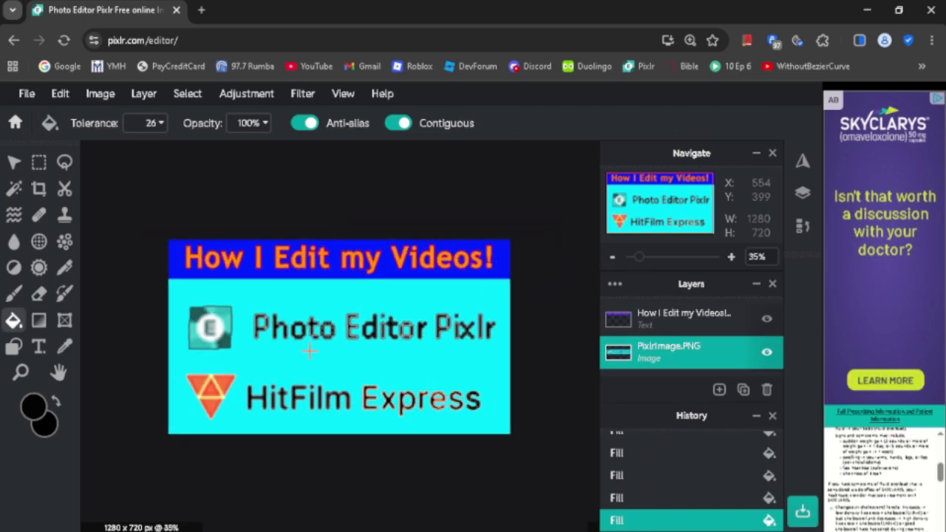
click(13, 162)
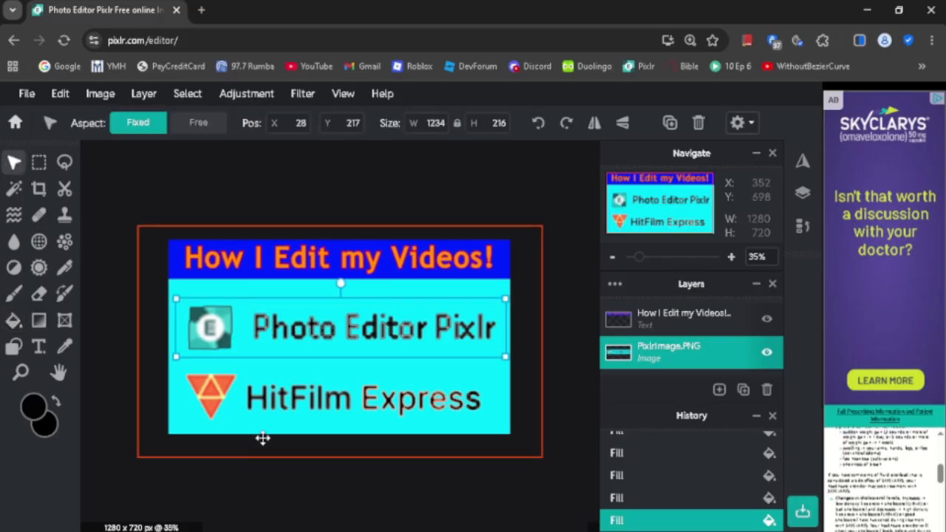
click(261, 478)
click(26, 96)
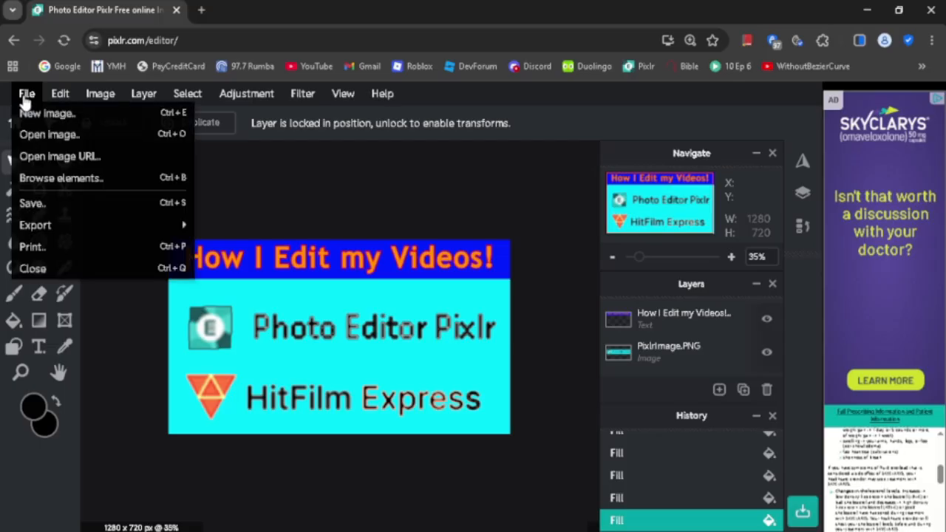
click(57, 203)
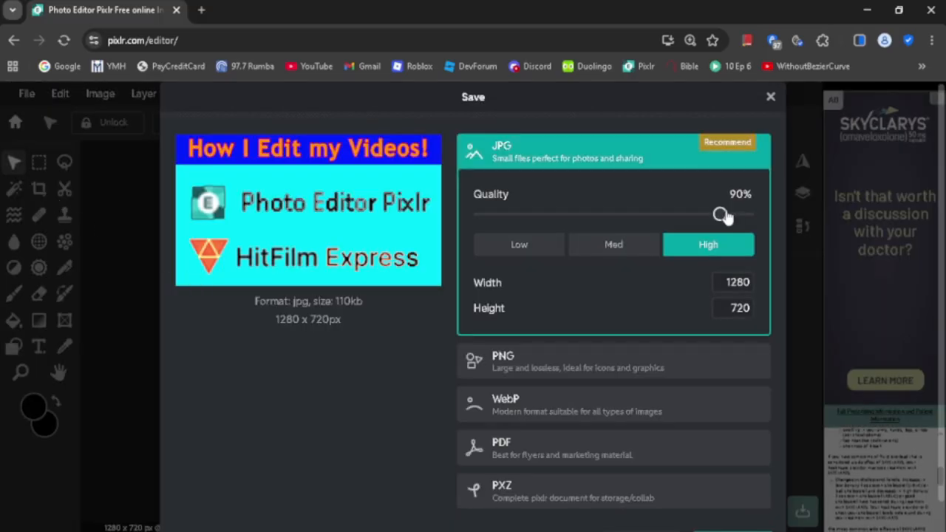
drag(719, 214, 764, 212)
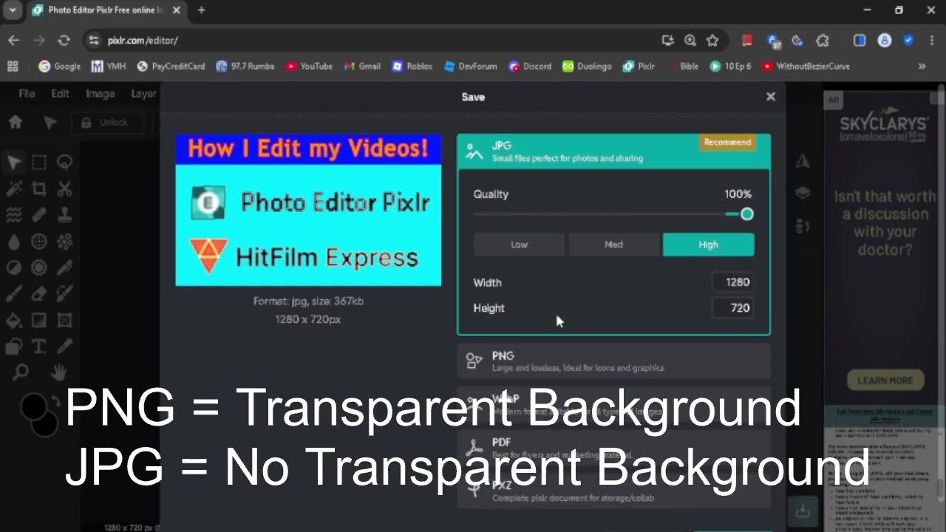
scroll(558, 320, down, 1)
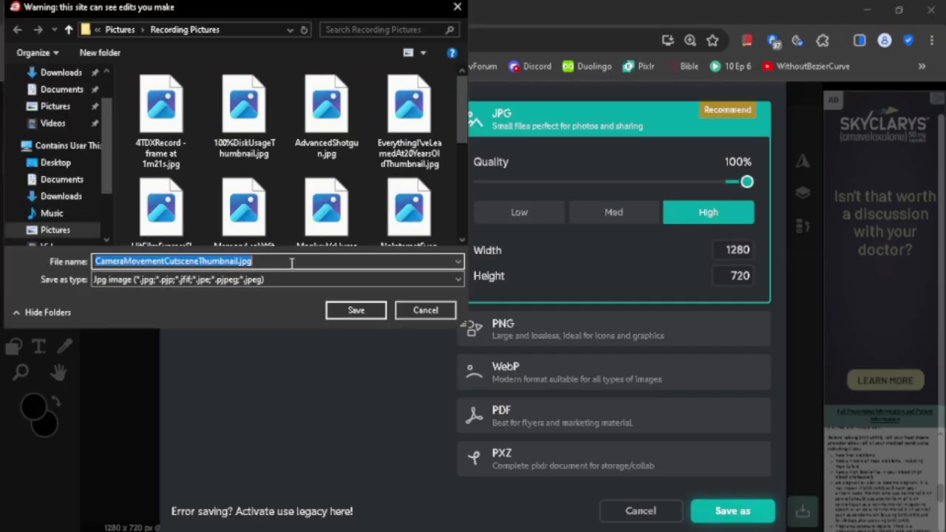
Step: Save the thumbnail as HowIEditMyVideosThumbnail.jpg in the Recording Pictures folder and close the save dialog
click(198, 261)
key(BackSpace)
key(BackSpace)
key(BackSpace)
key(BackSpace)
key(BackSpace)
key(BackSpace)
key(BackSpace)
key(BackSpace)
key(BackSpace)
key(BackSpace)
key(BackSpace)
key(BackSpace)
key(BackSpace)
key(BackSpace)
key(BackSpace)
key(BackSpace)
key(BackSpace)
key(BackSpace)
key(BackSpace)
key(BackSpace)
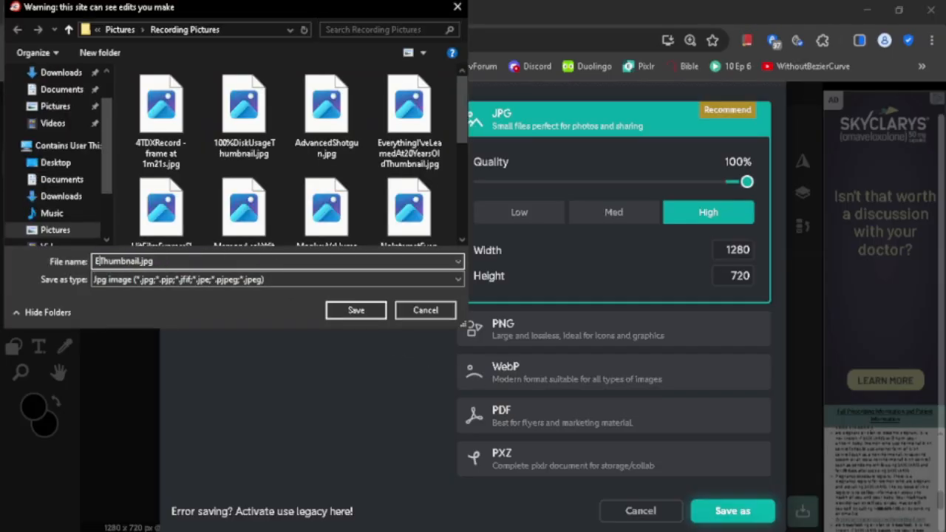
text(Ho)
text(wIEdit)
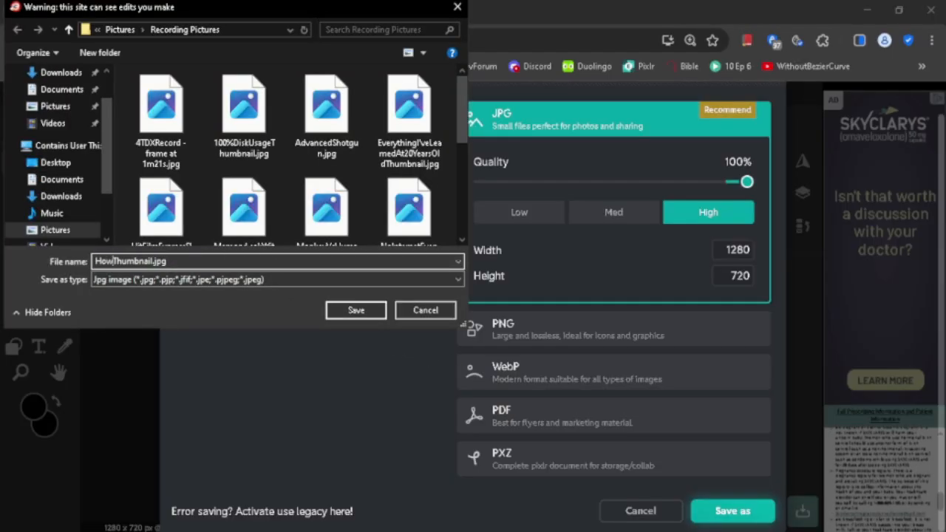
text(MyVideos)
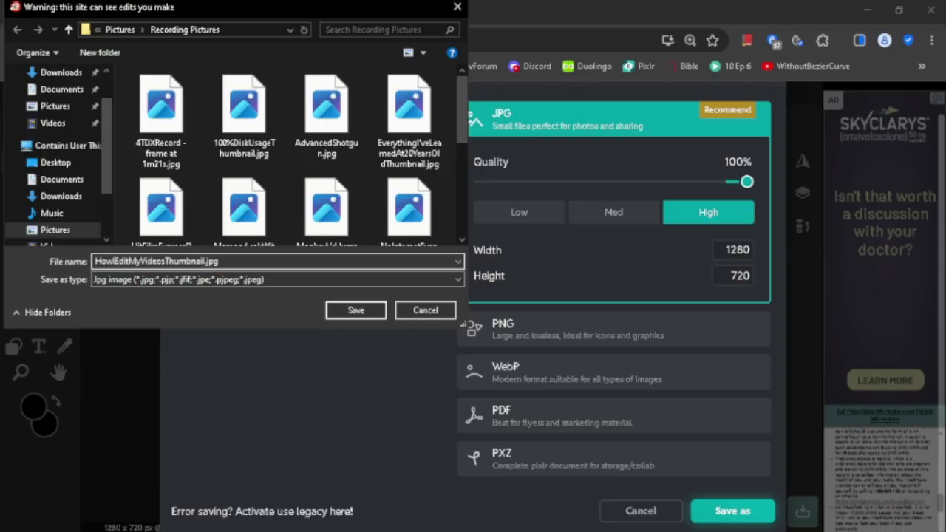
click(331, 311)
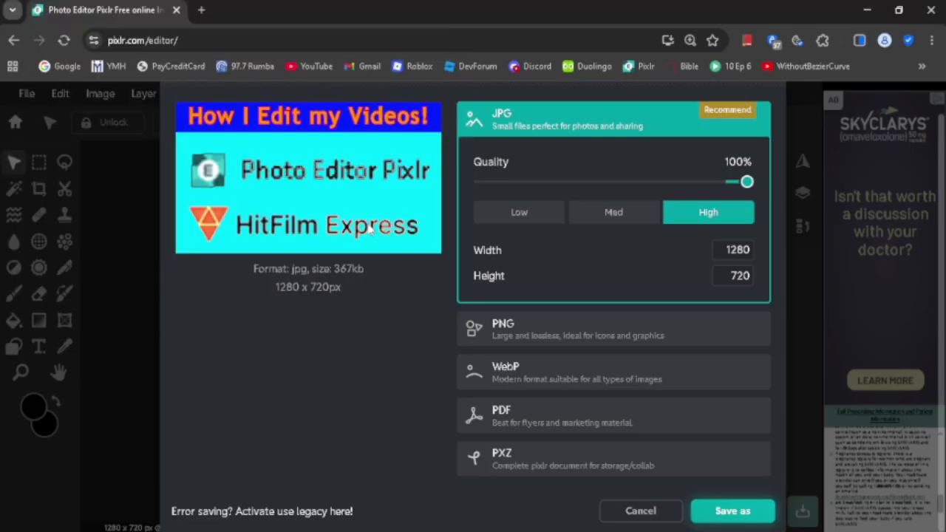
scroll(433, 222, up, 1)
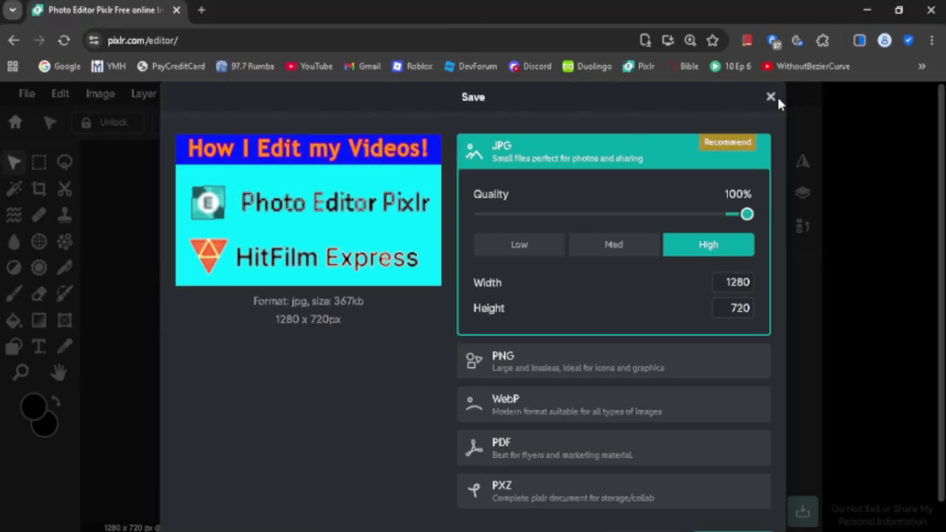
click(774, 97)
scroll(477, 249, down, 2)
scroll(480, 249, up, 3)
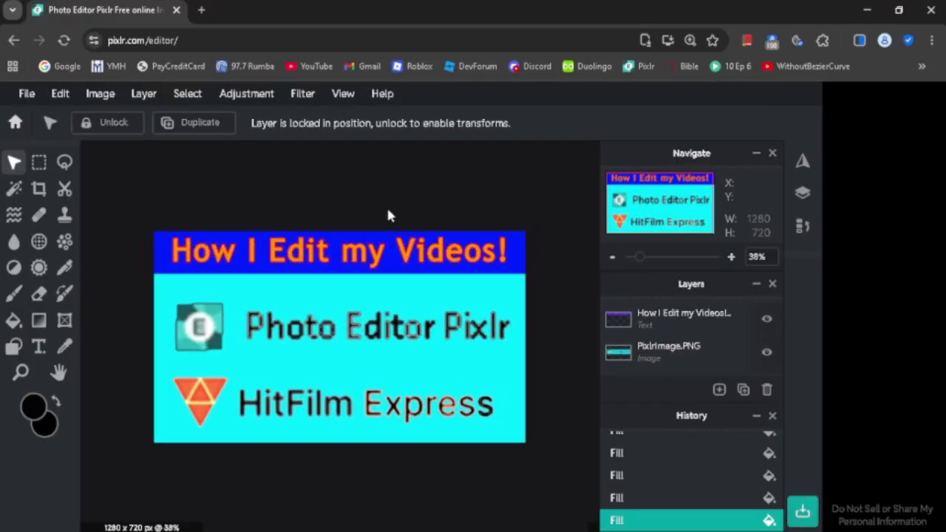
scroll(387, 212, up, 2)
scroll(376, 209, down, 1)
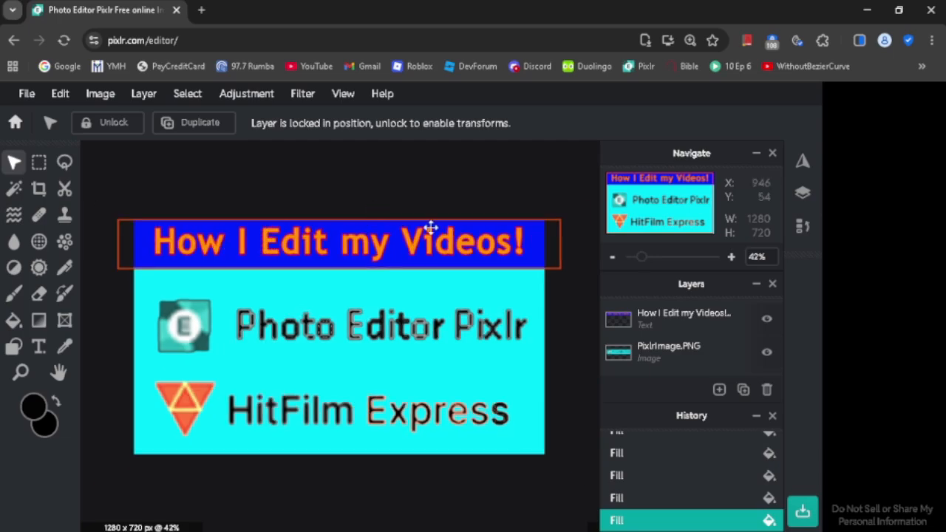